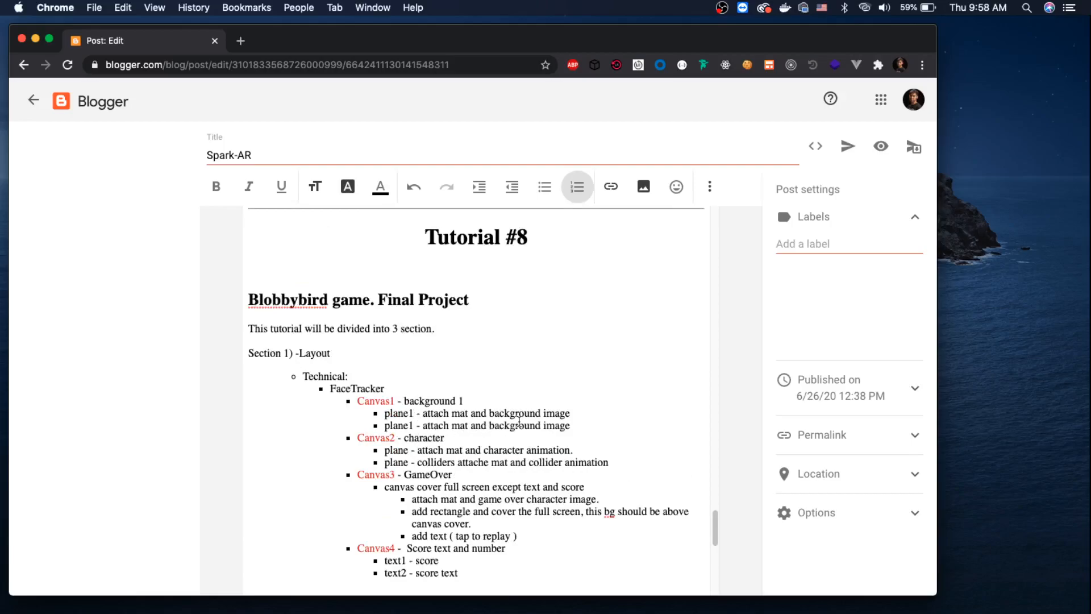
Read the Blobbybird game outline in the Blogger post, from the Section 1 layout through the Section 2 functionality to Section 3
scroll(519, 420, down, 2)
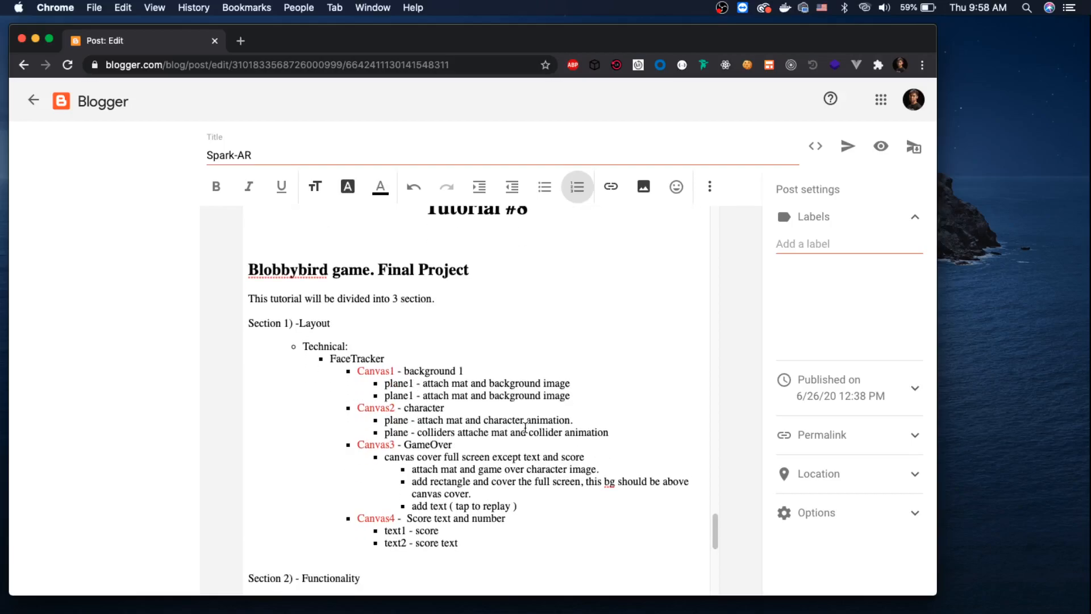
key(super+Tab)
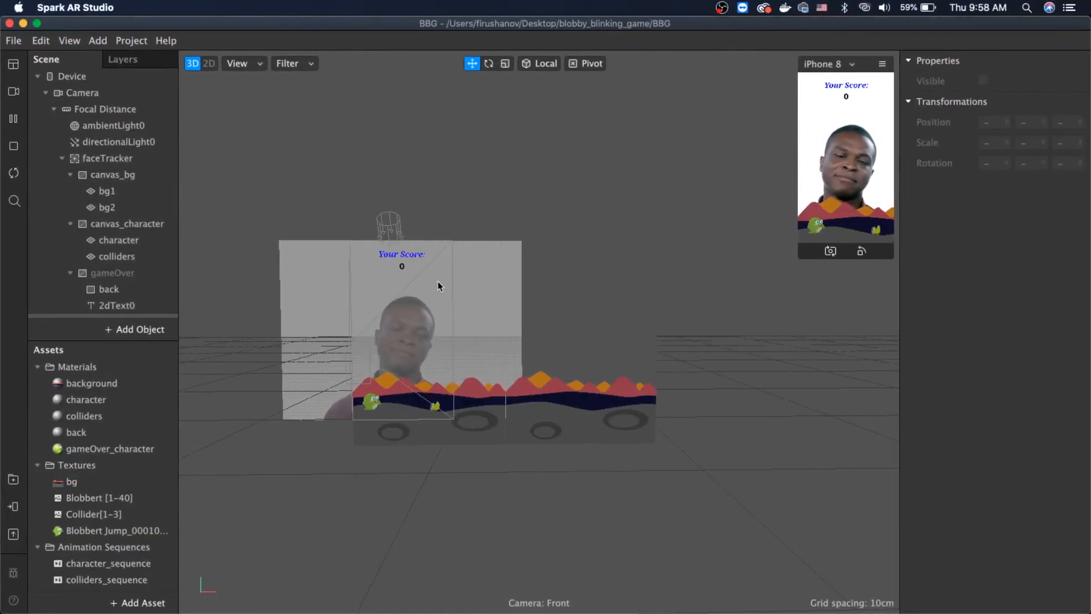
key(ctrl+Left)
scroll(442, 438, down, 8)
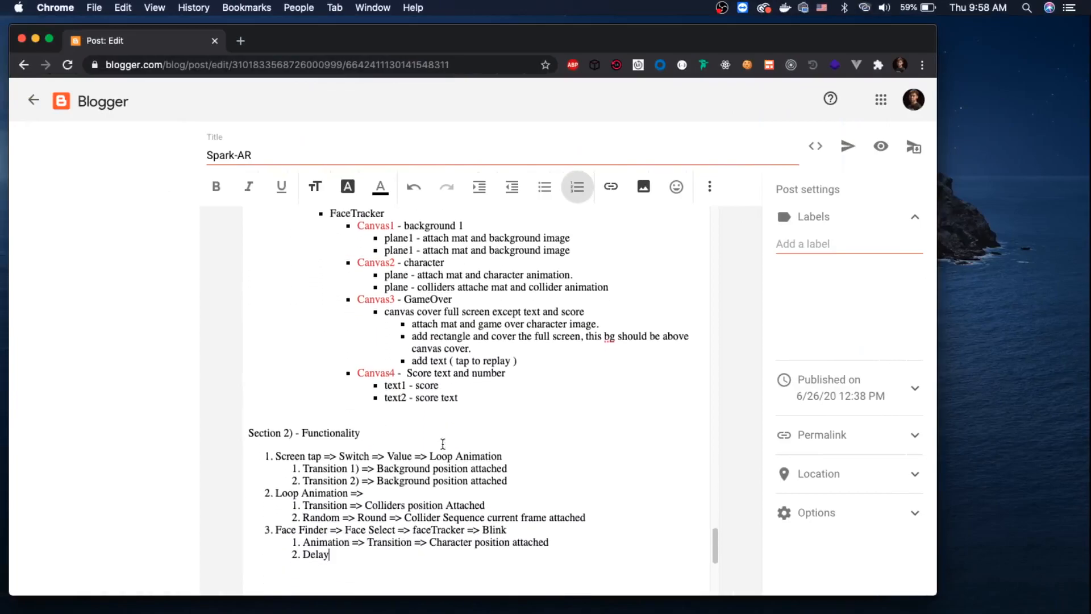
scroll(447, 421, down, 1)
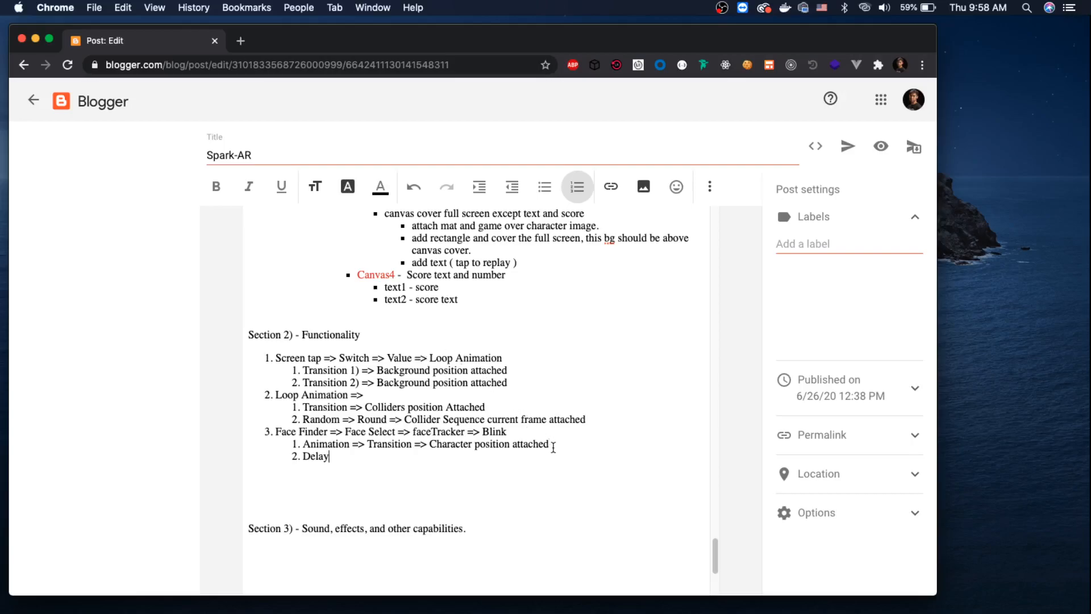
scroll(533, 431, down, 1)
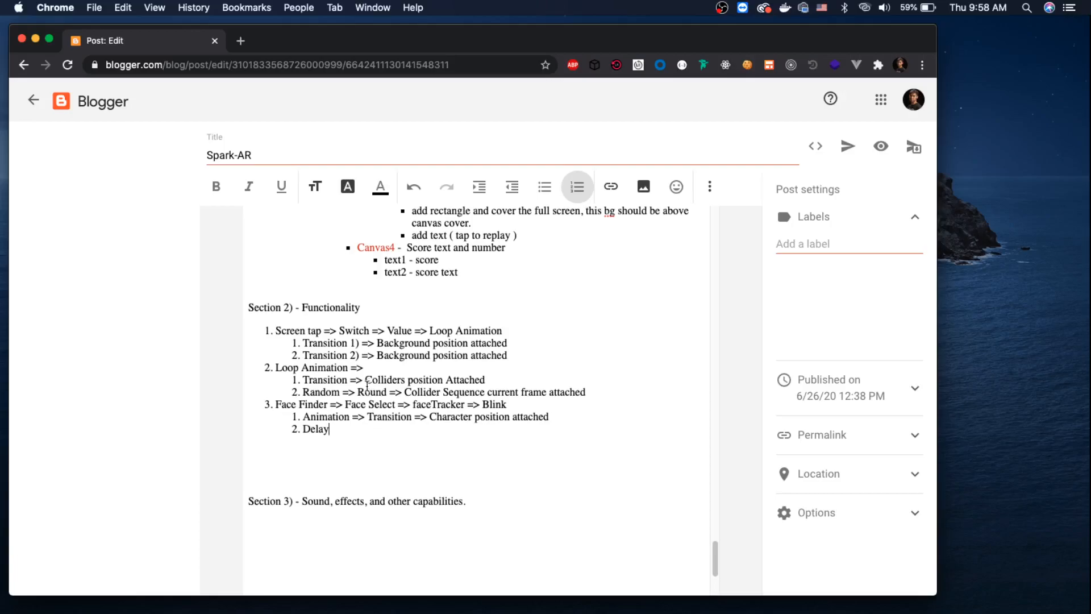
scroll(373, 395, down, 1)
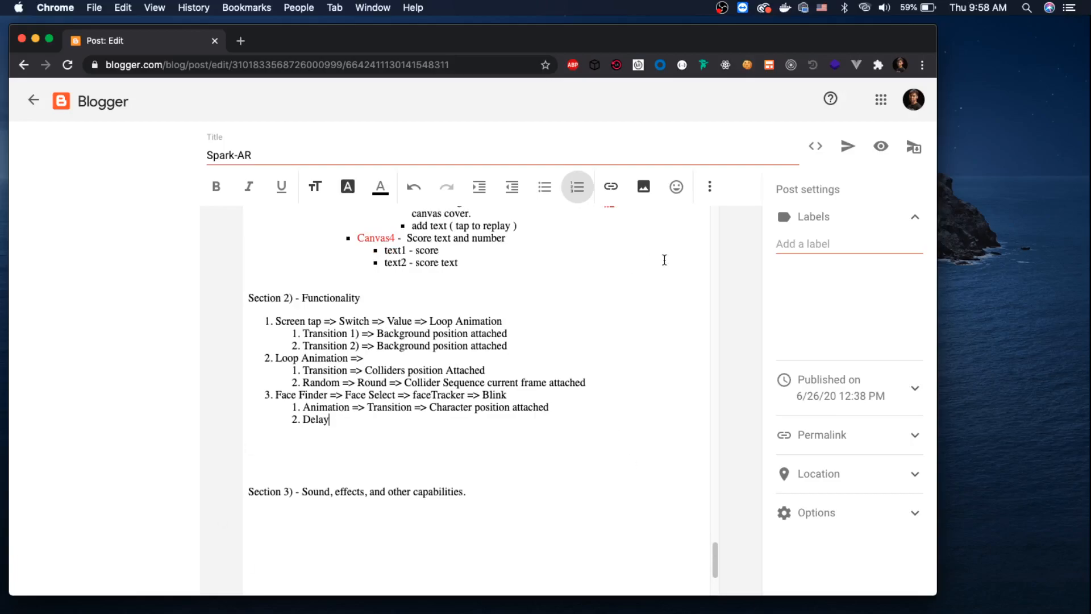
Switch to Spark AR Studio and inspect the two background planes, bg1 and bg2, in the scene
key(ctrl+Right)
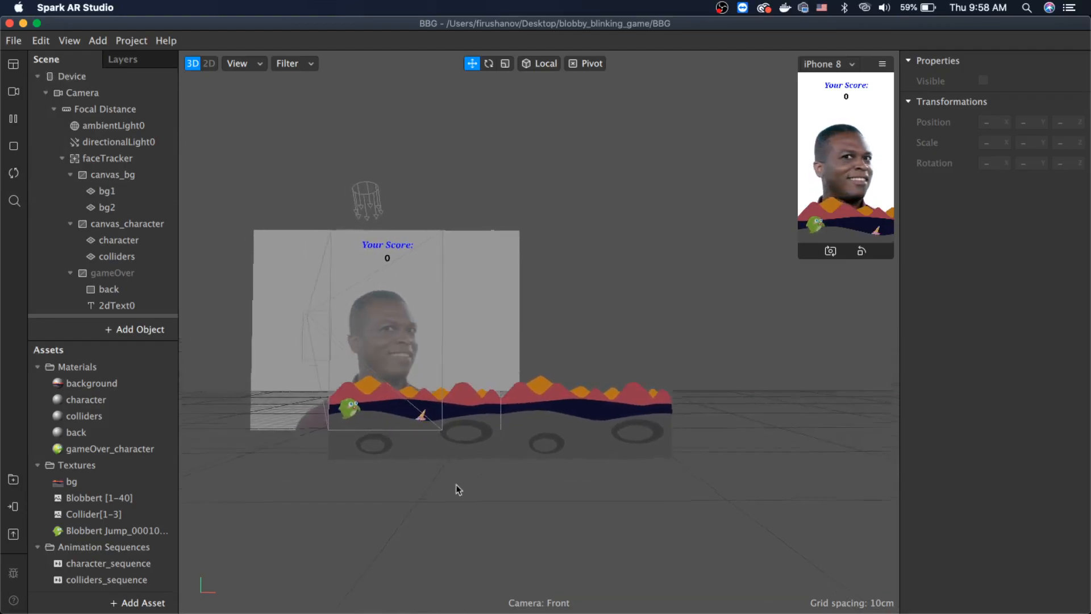
click(460, 449)
click(584, 435)
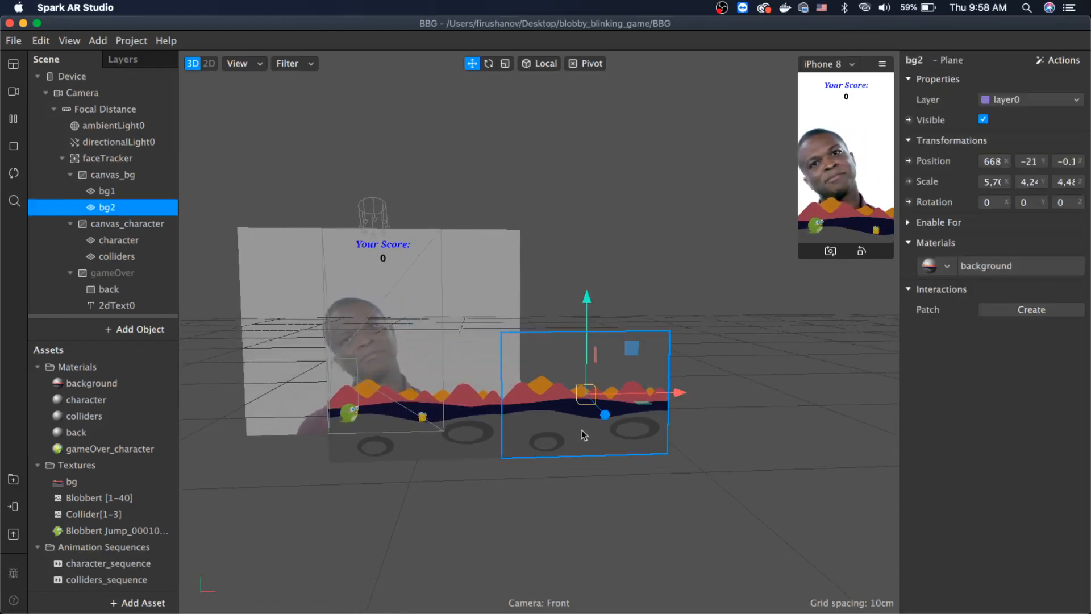
click(421, 453)
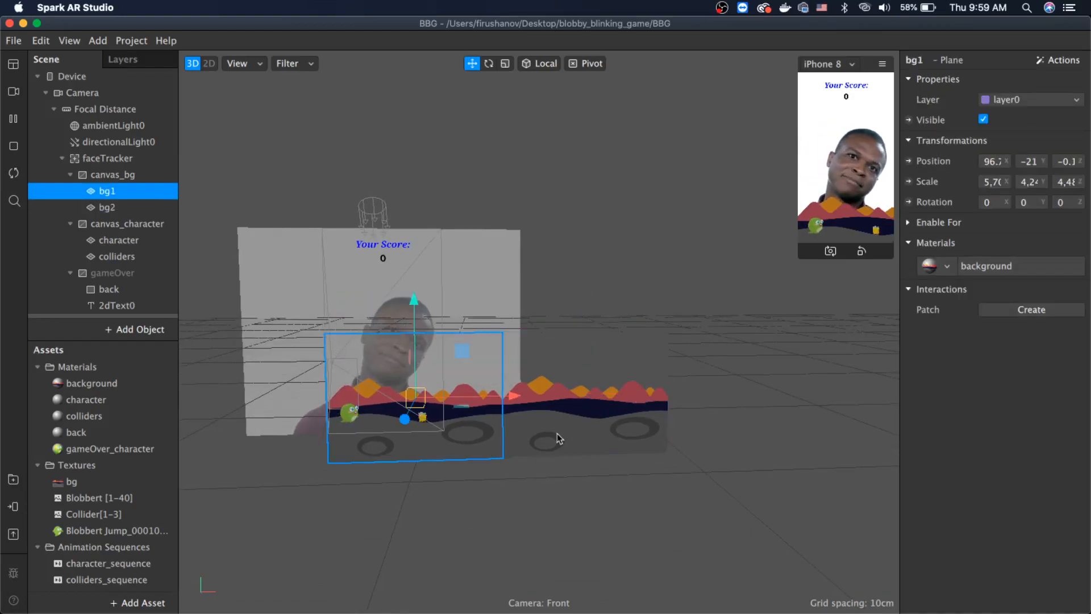
click(653, 434)
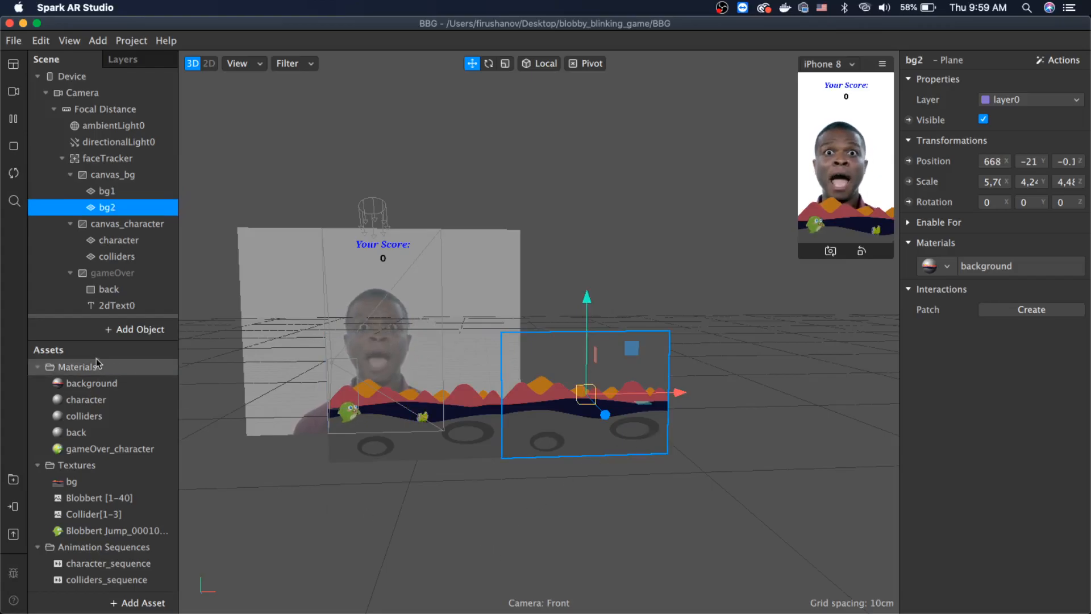
Open the background material and start importing a new image file for its diffuse texture
click(103, 385)
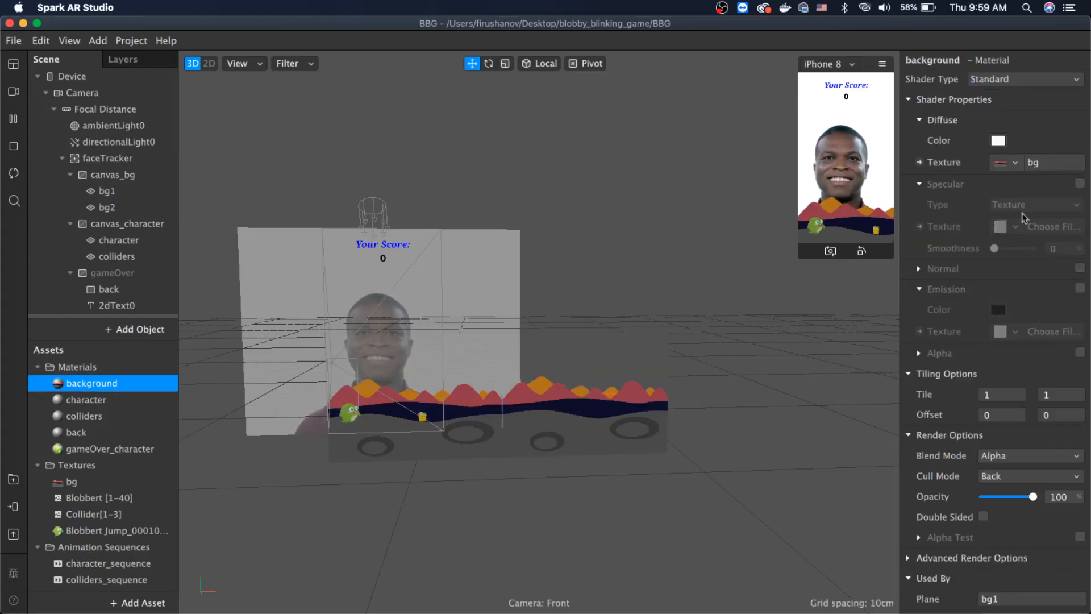
click(1014, 165)
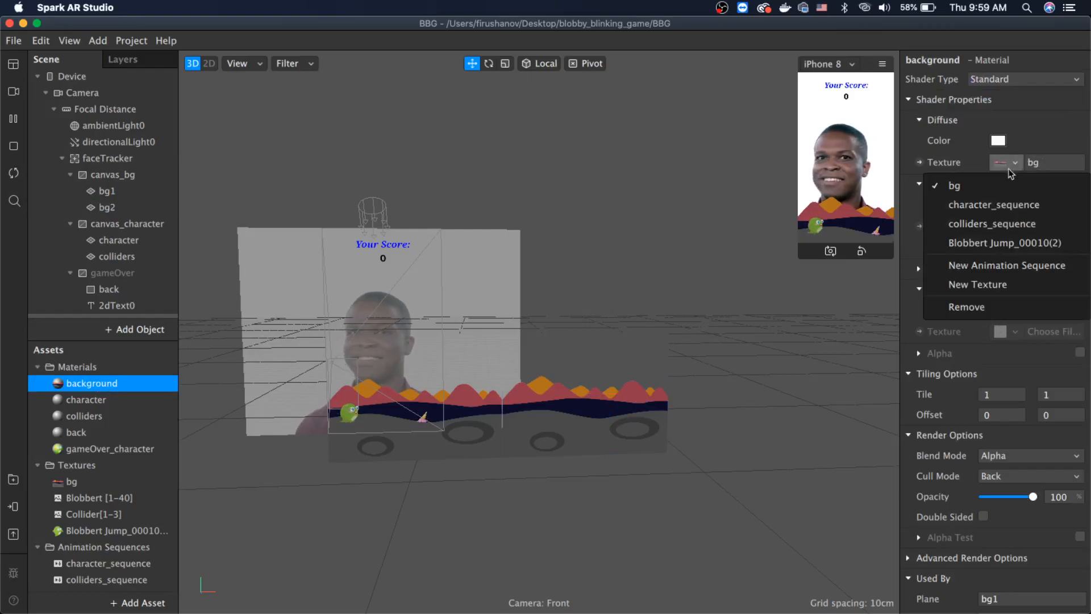
click(1045, 165)
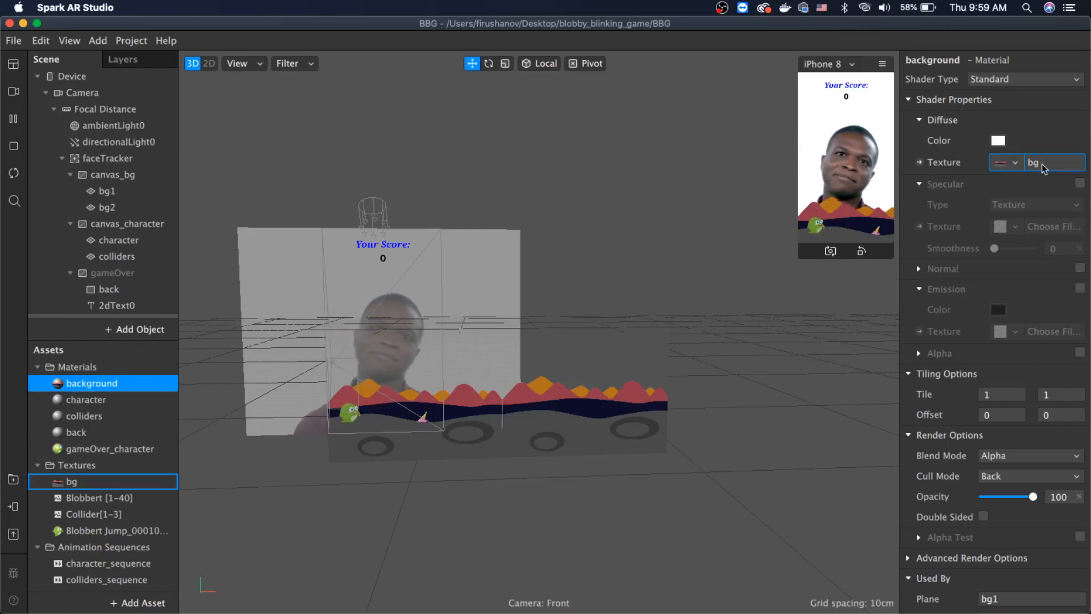
click(1004, 164)
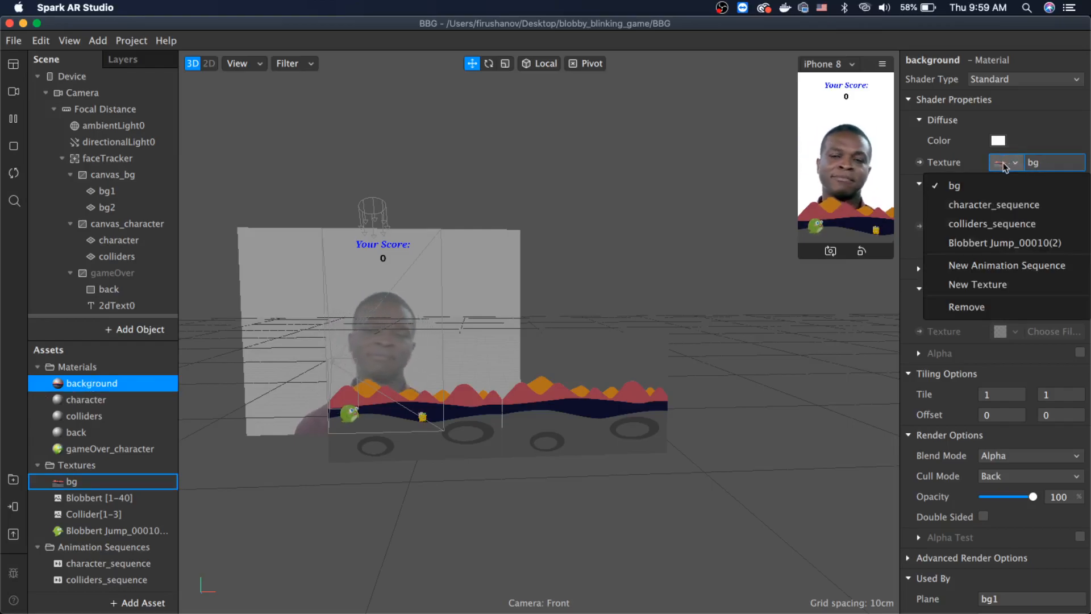
click(975, 284)
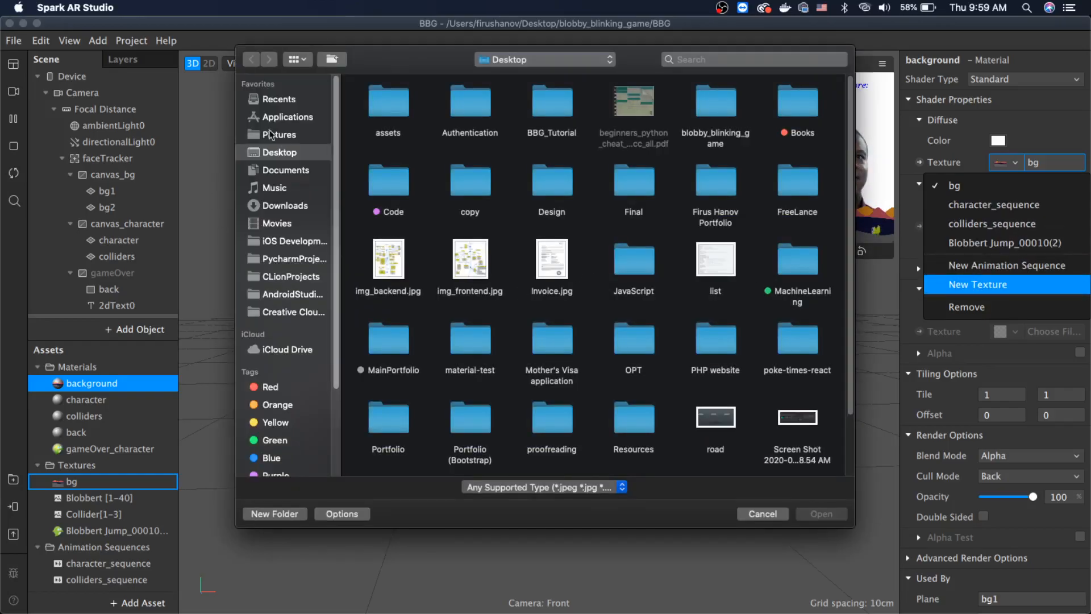
scroll(419, 241, down, 3)
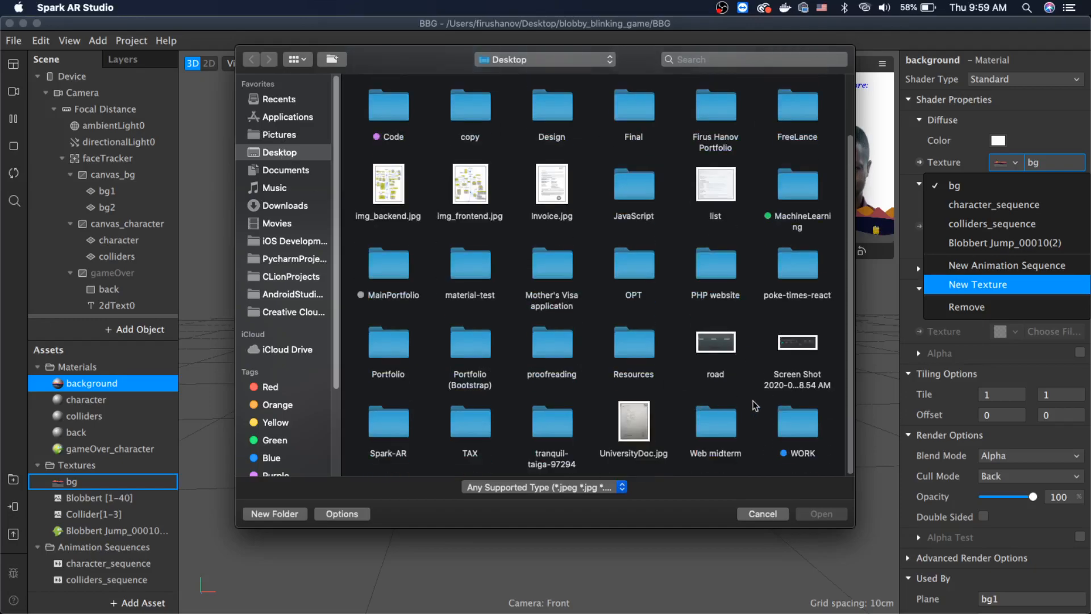
scroll(432, 239, up, 2)
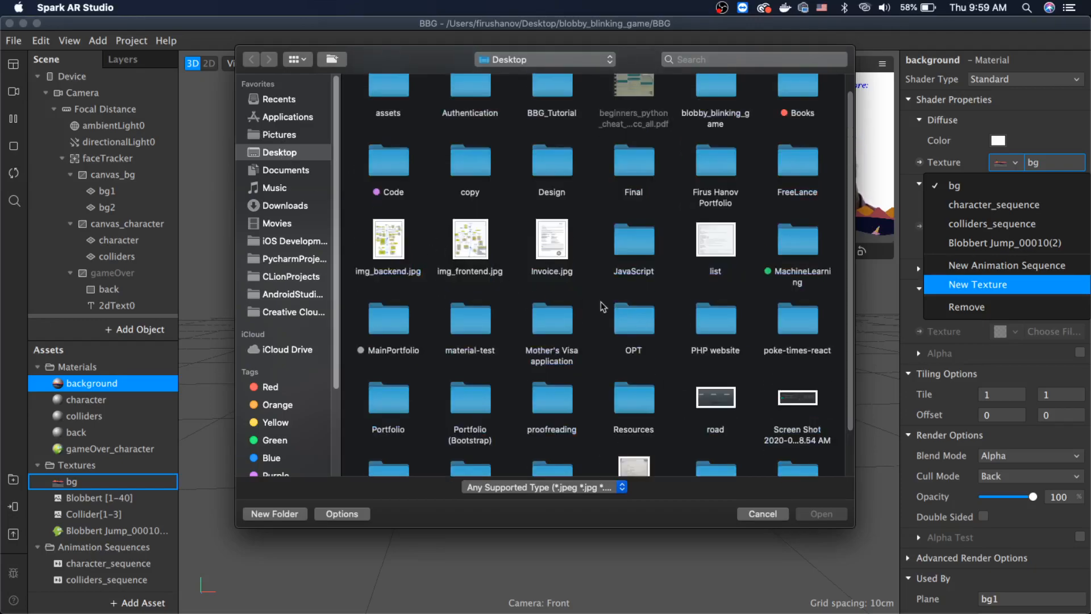
scroll(756, 335, down, 2)
scroll(449, 443, up, 1)
double_click(383, 430)
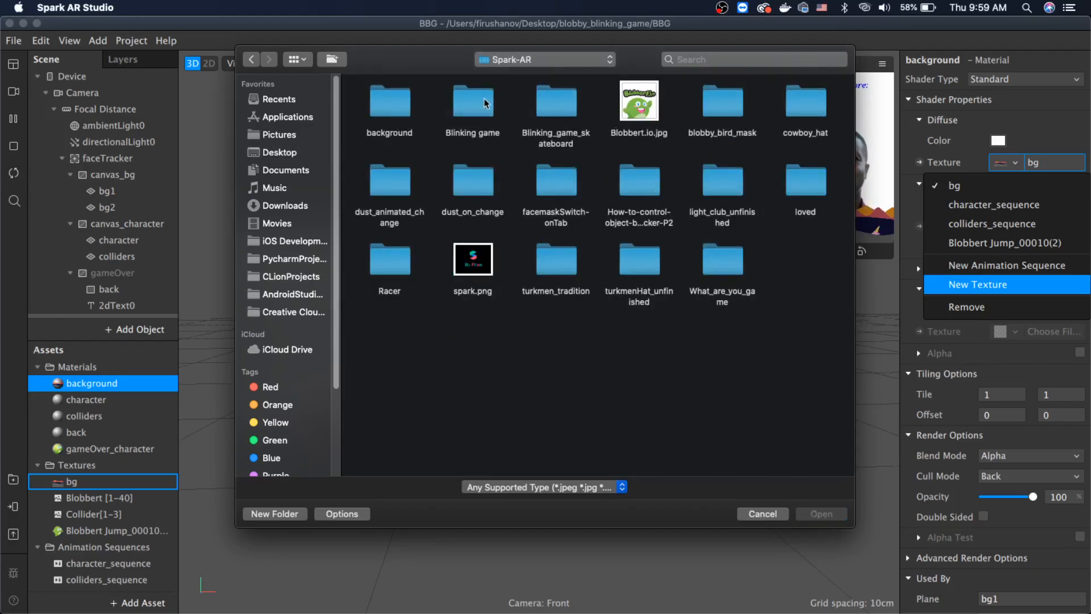
double_click(577, 100)
click(251, 59)
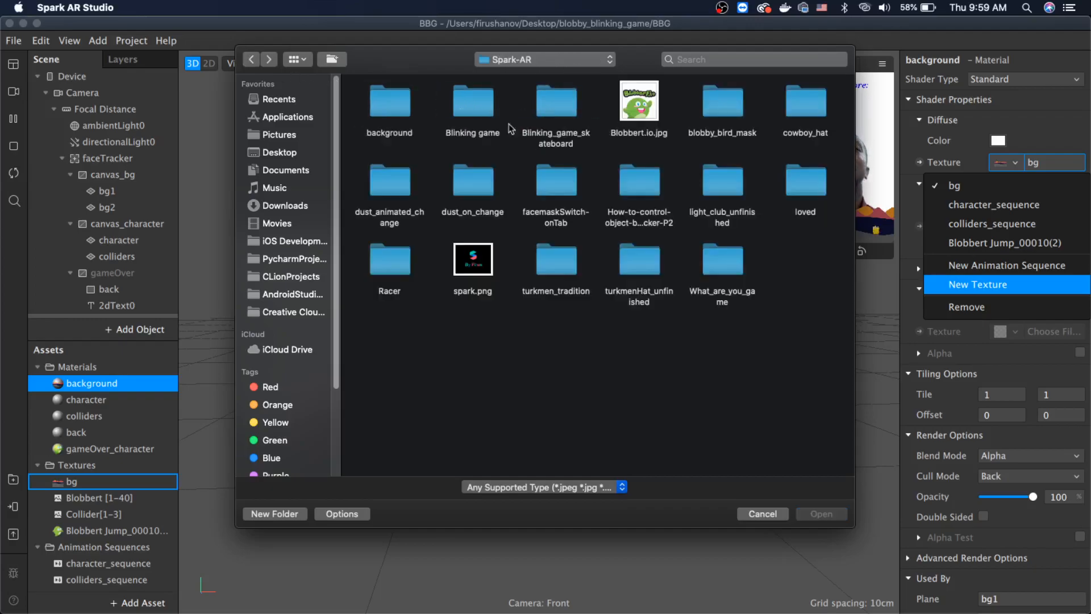
double_click(458, 103)
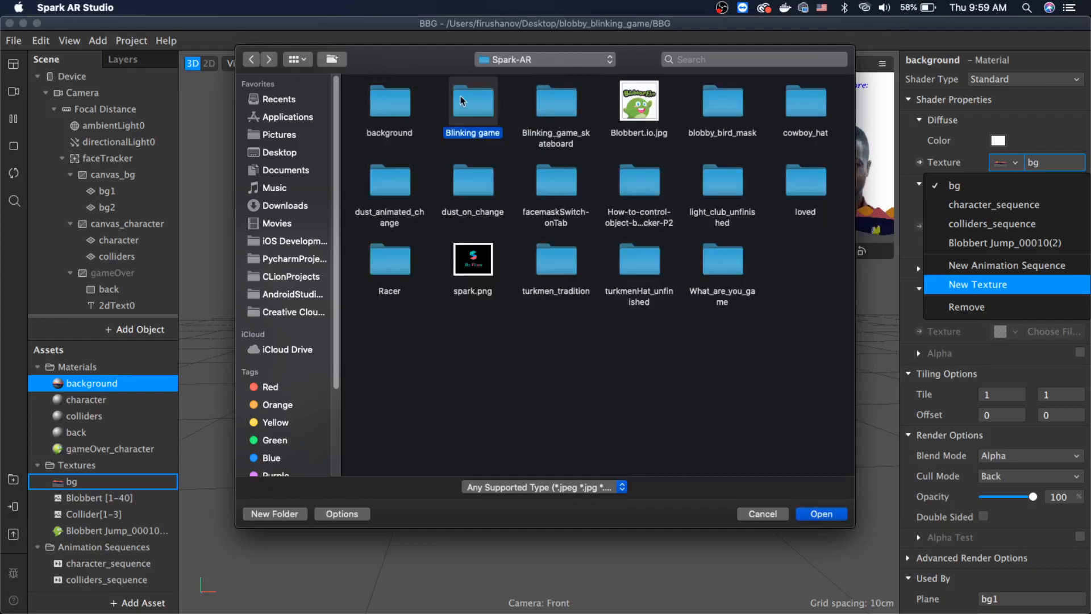
click(252, 60)
click(253, 61)
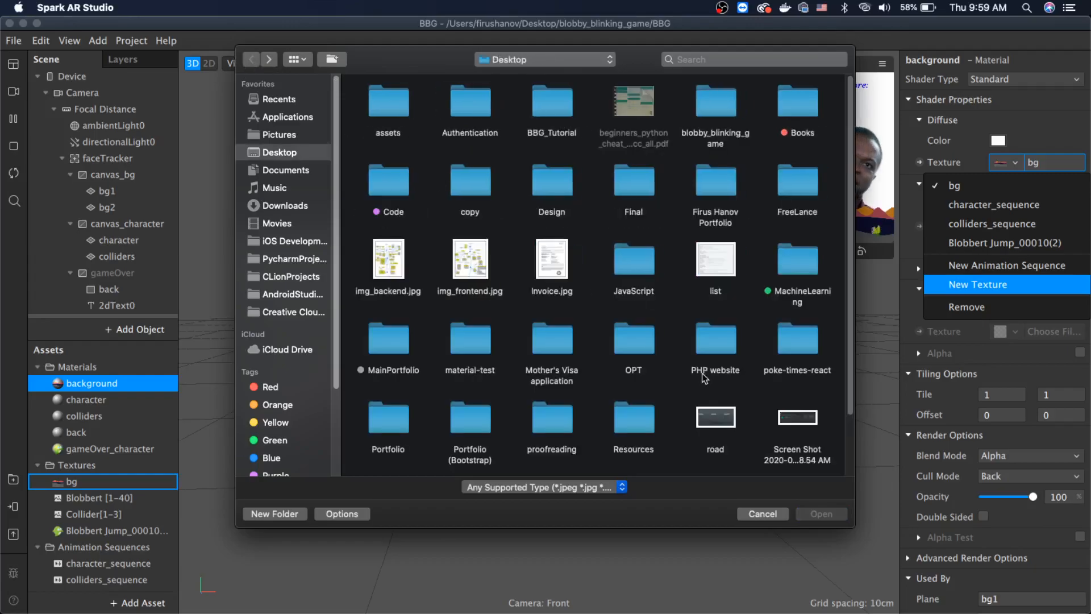
Load the road image from the Desktop folder as the background material's diffuse texture
scroll(711, 379, down, 2)
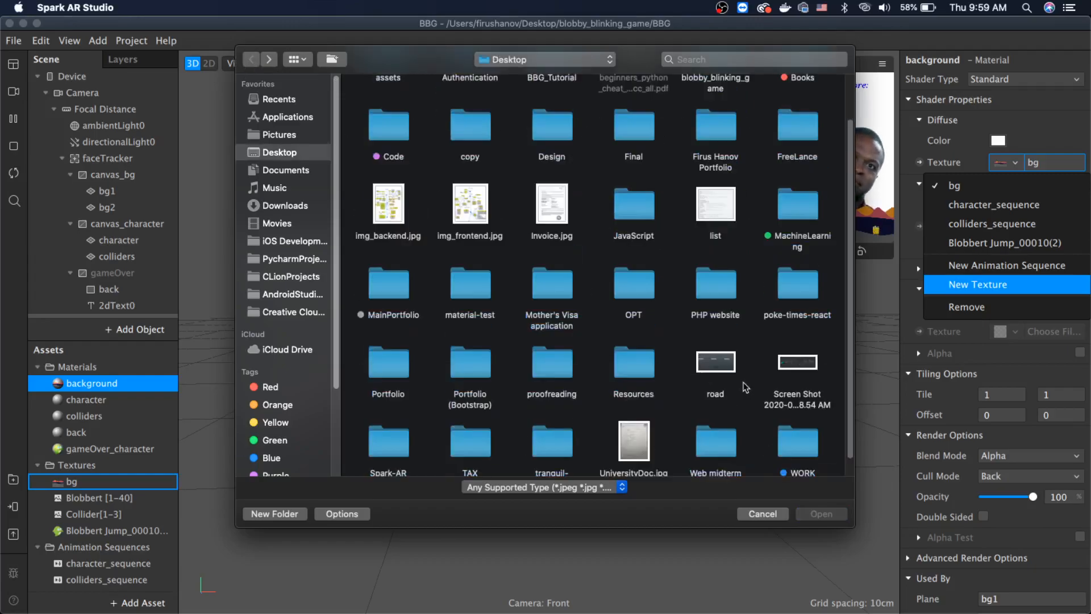
click(715, 361)
double_click(715, 360)
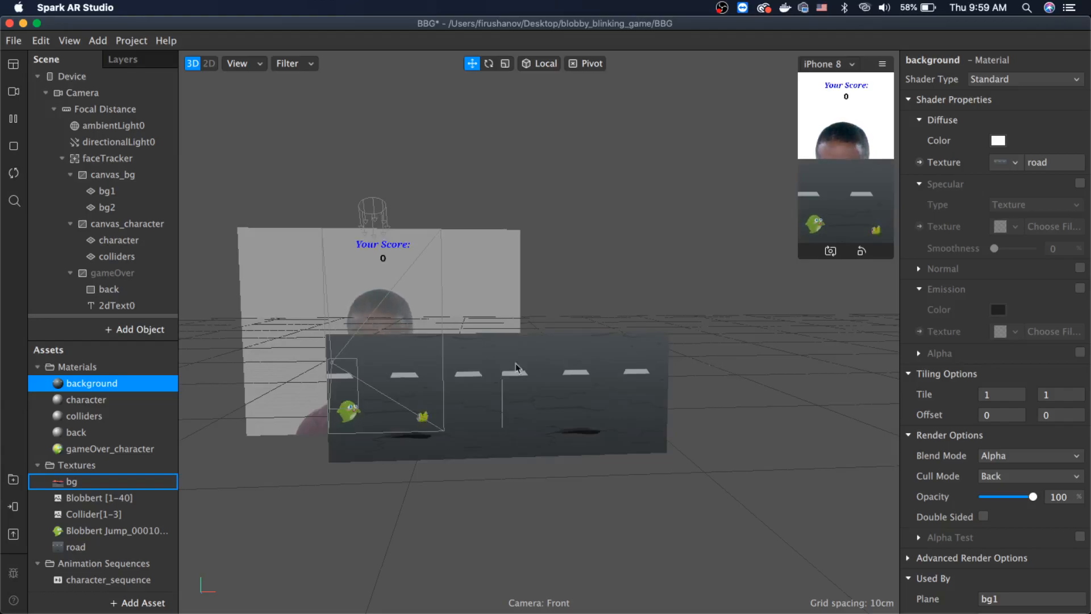
Select the bg1 and bg2 planes together, move them slightly down and scale their height to about 70 percent
click(107, 191)
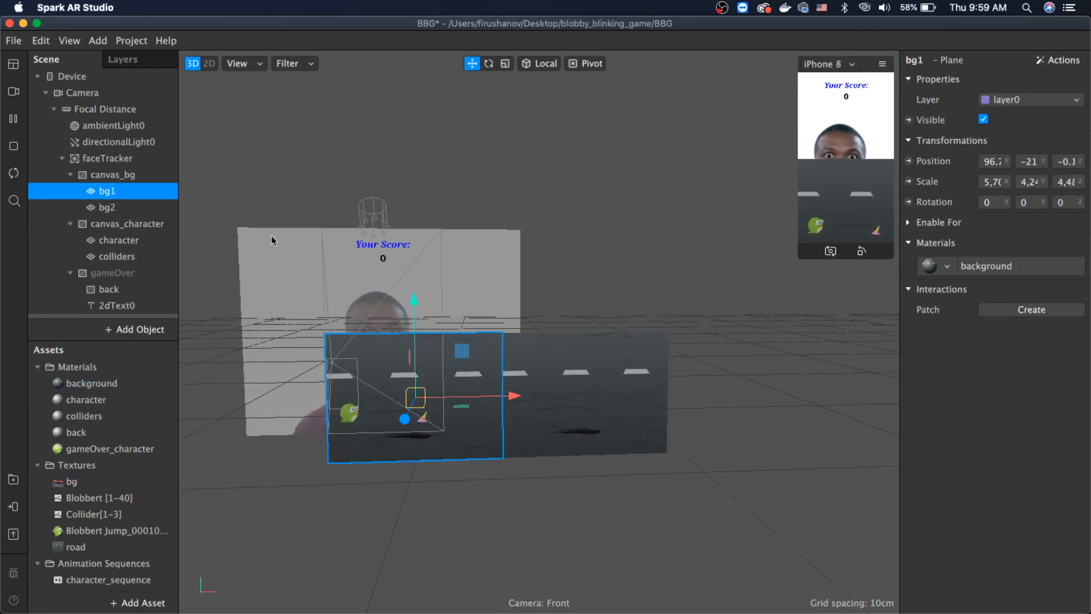
shift+click(605, 404)
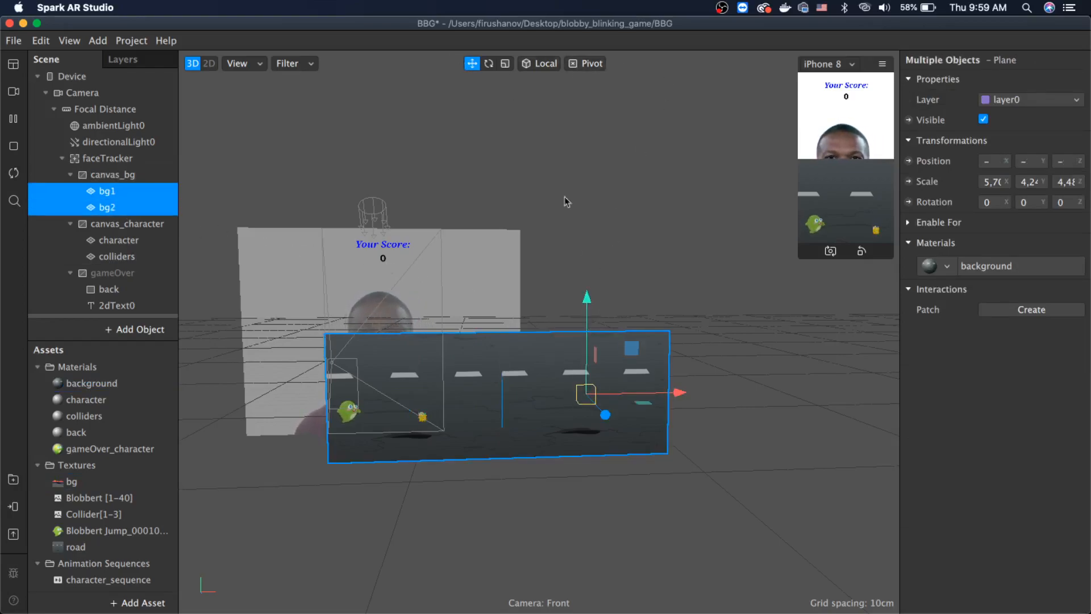
mouse_move(587, 298)
mouse_down()
mouse_move(588, 332)
mouse_move(589, 317)
mouse_up()
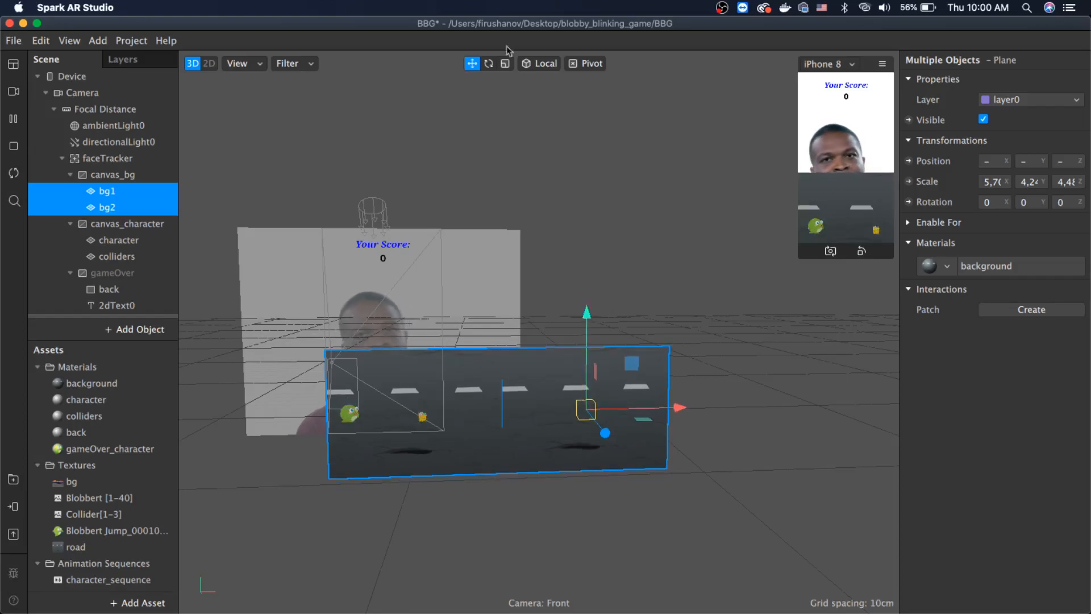
click(505, 64)
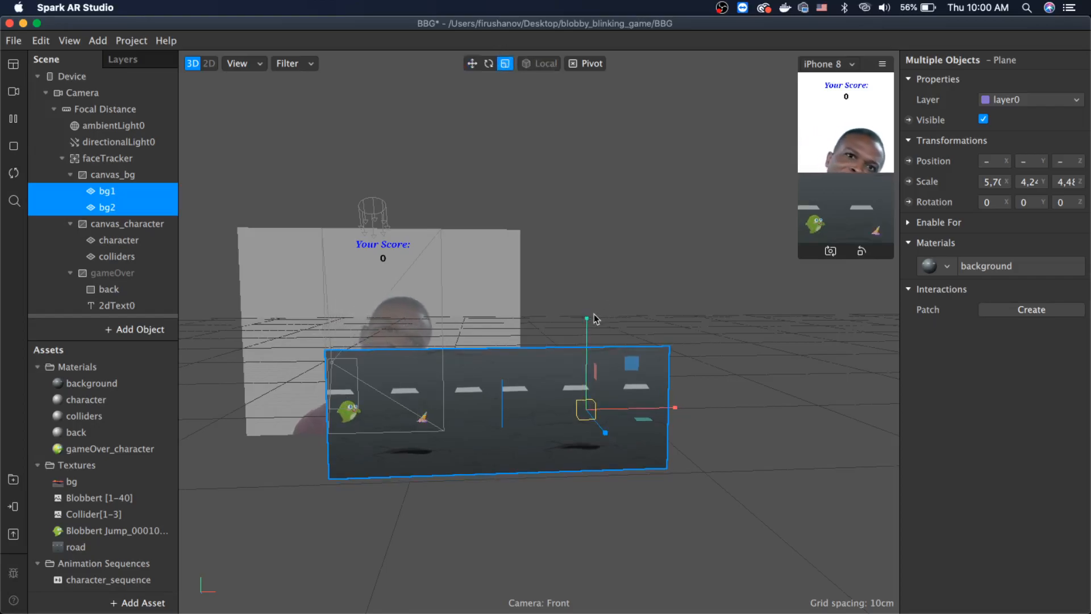
drag(587, 318, 587, 350)
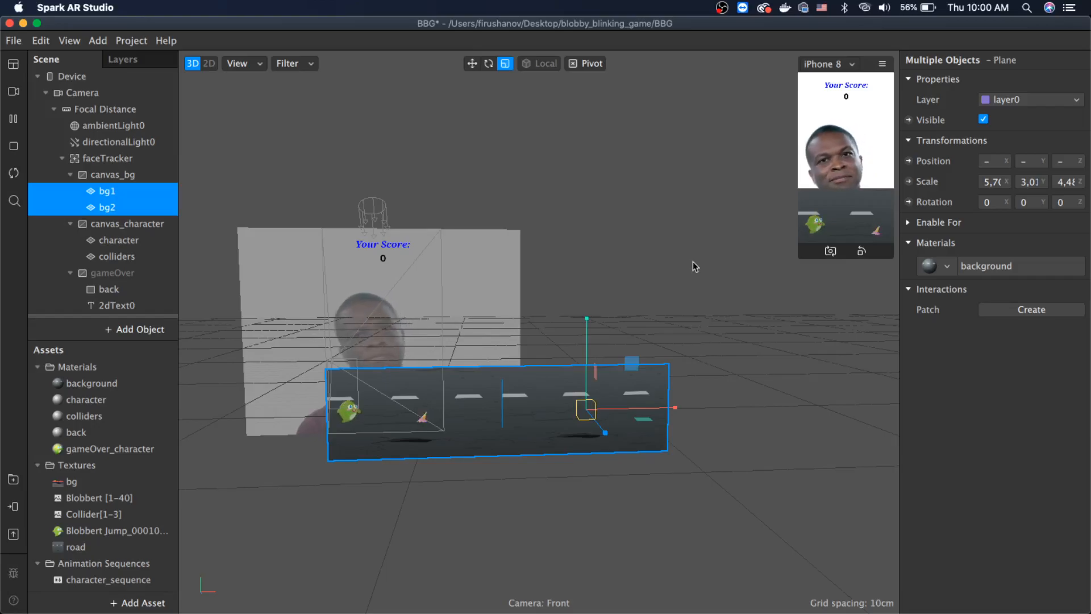
Show the Patch Editor and enlarge it to about half of the workspace height
click(12, 66)
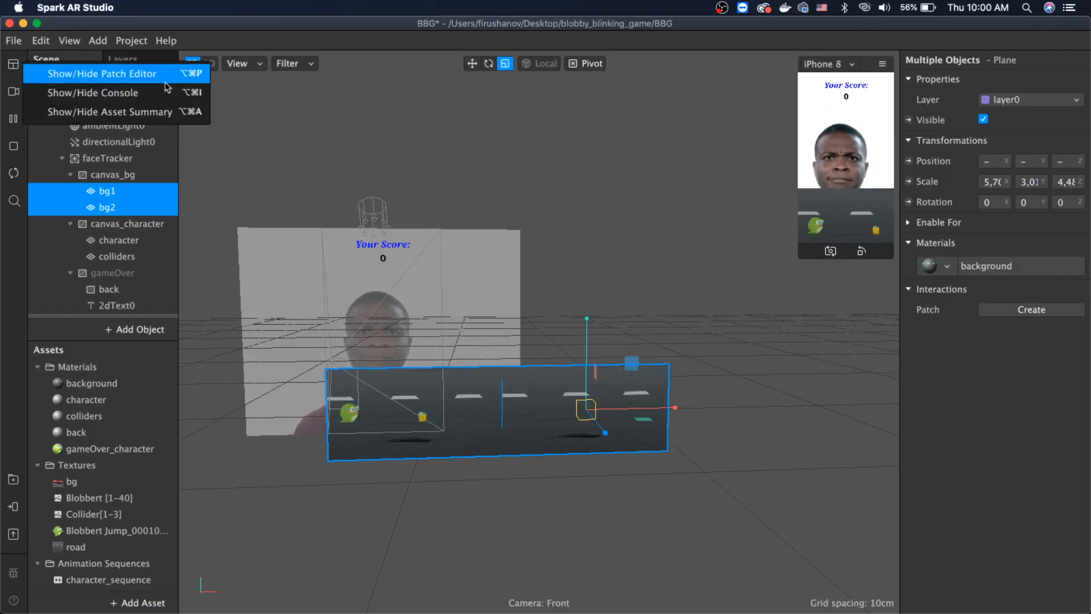
click(113, 74)
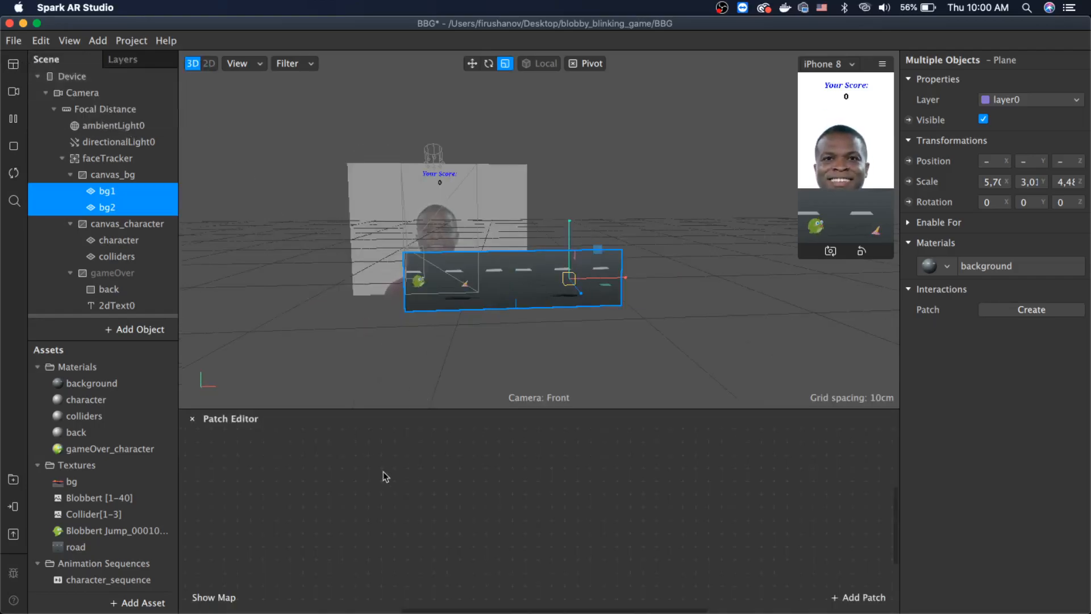
drag(451, 411, 446, 314)
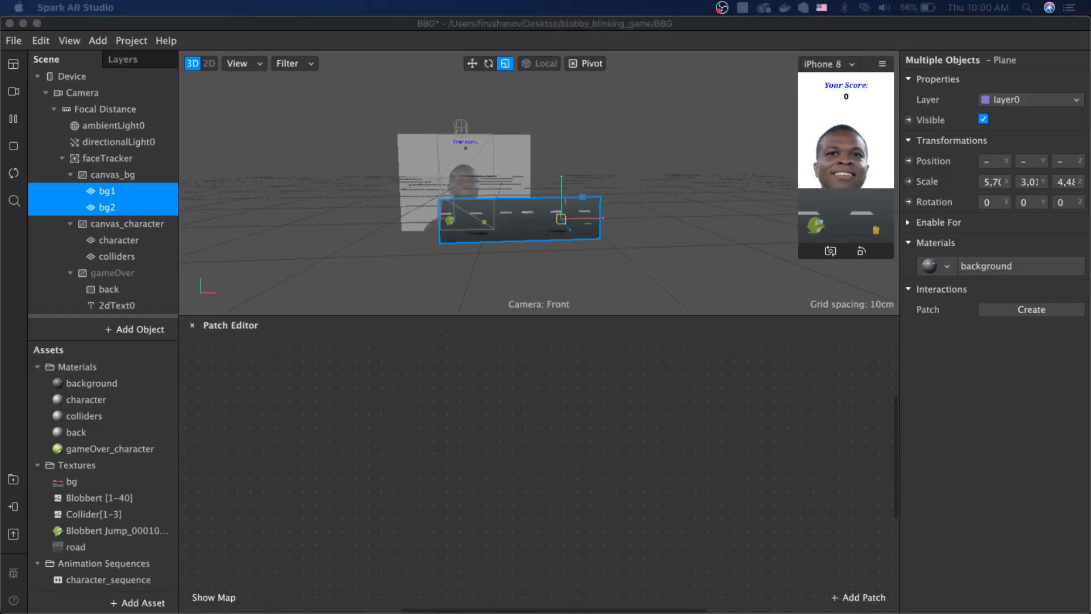
Add a Screen Tap patch to the Patch Editor and place it near the upper-left of the empty canvas
double_click(364, 433)
click(308, 475)
scroll(311, 460, right, 5)
scroll(312, 459, down, 4)
double_click(236, 441)
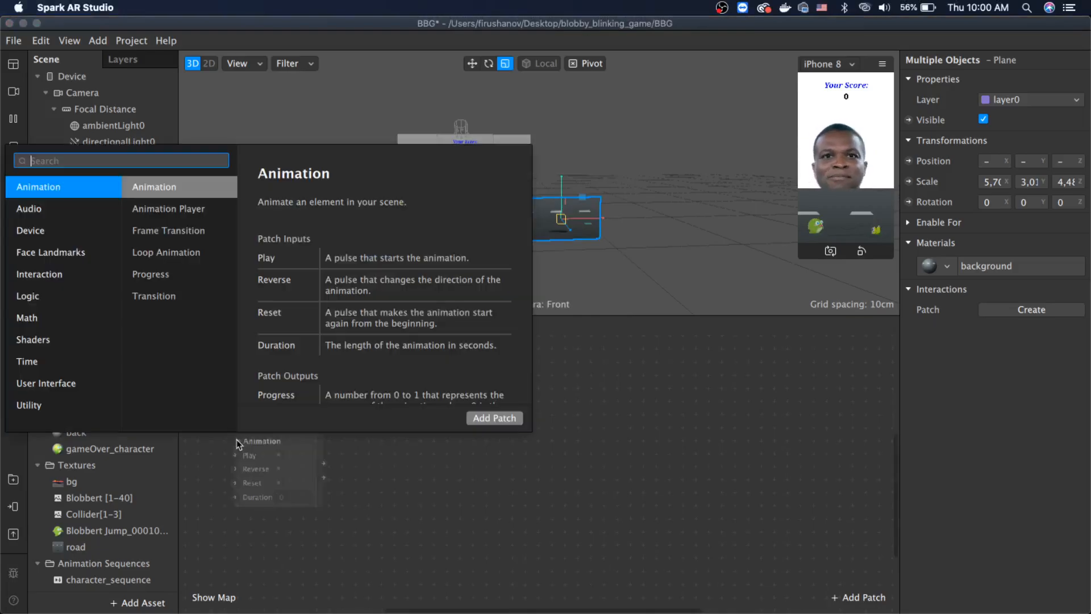
text(scree)
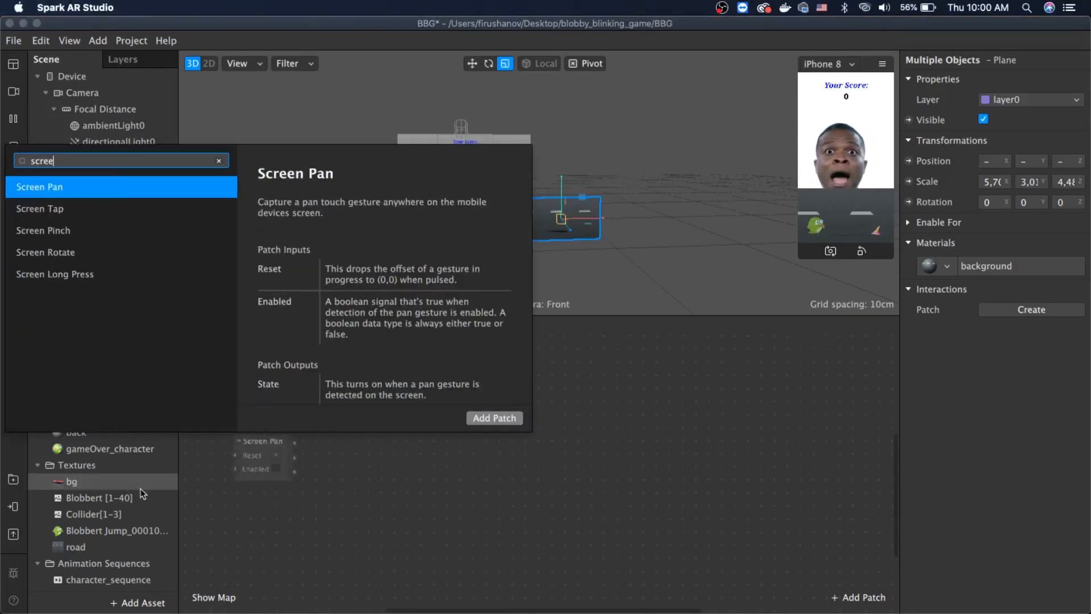
click(40, 208)
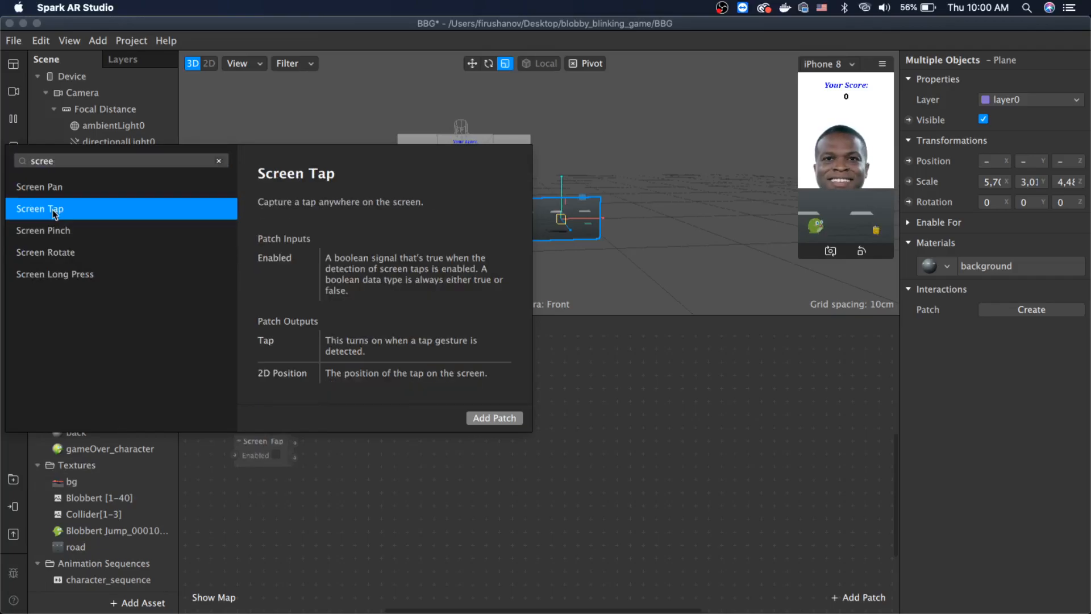
click(511, 419)
drag(248, 445, 265, 400)
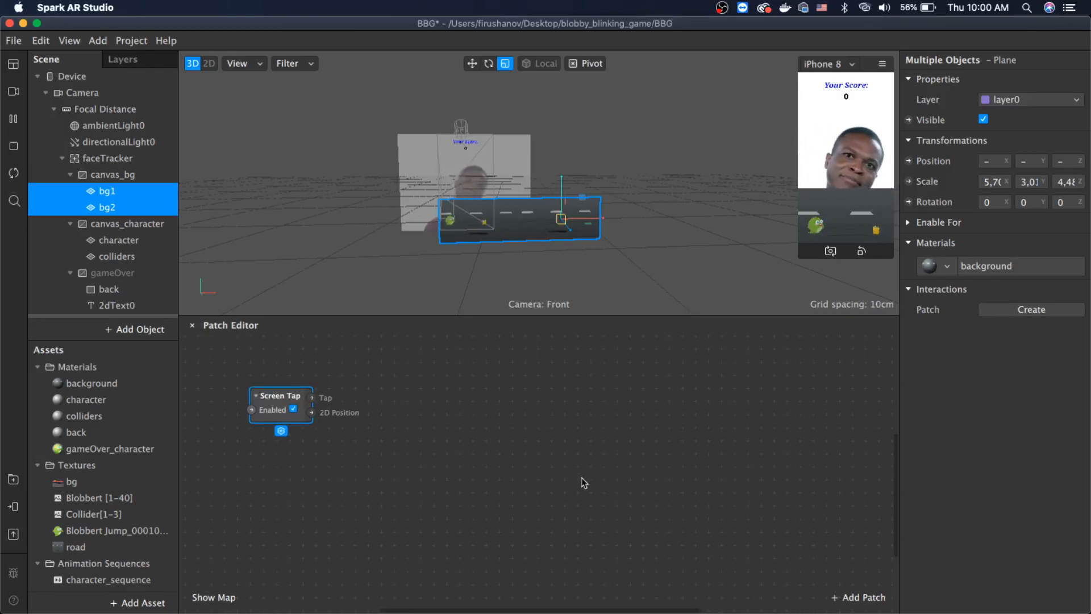
Add a Switch patch driven by the Screen Tap patch's Tap output, connected to its Flip input
right_click(527, 410)
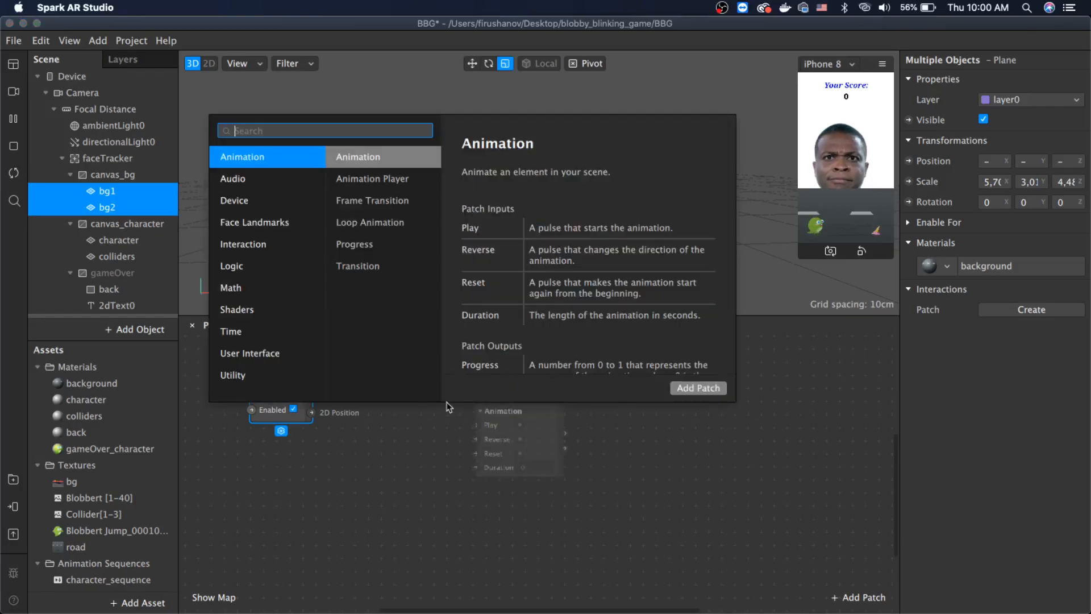
click(421, 415)
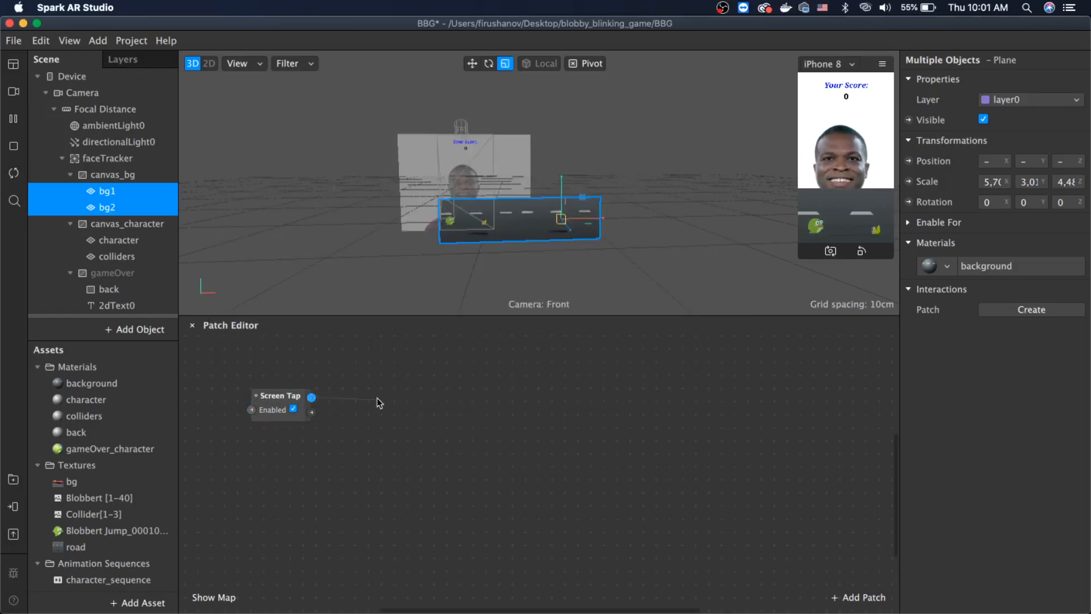
drag(376, 404, 432, 405)
text(swit)
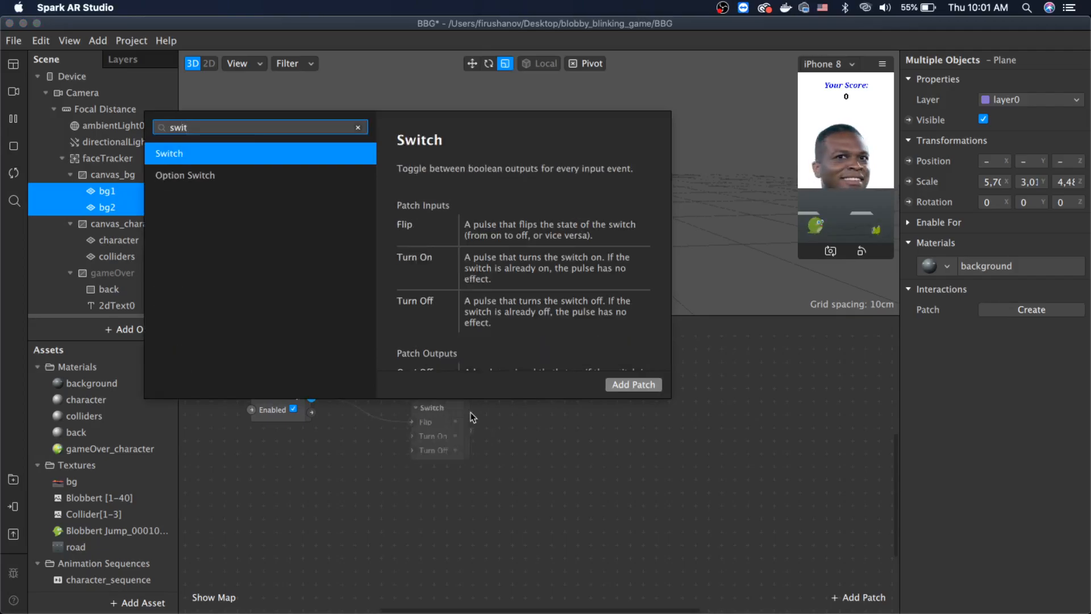
key(Return)
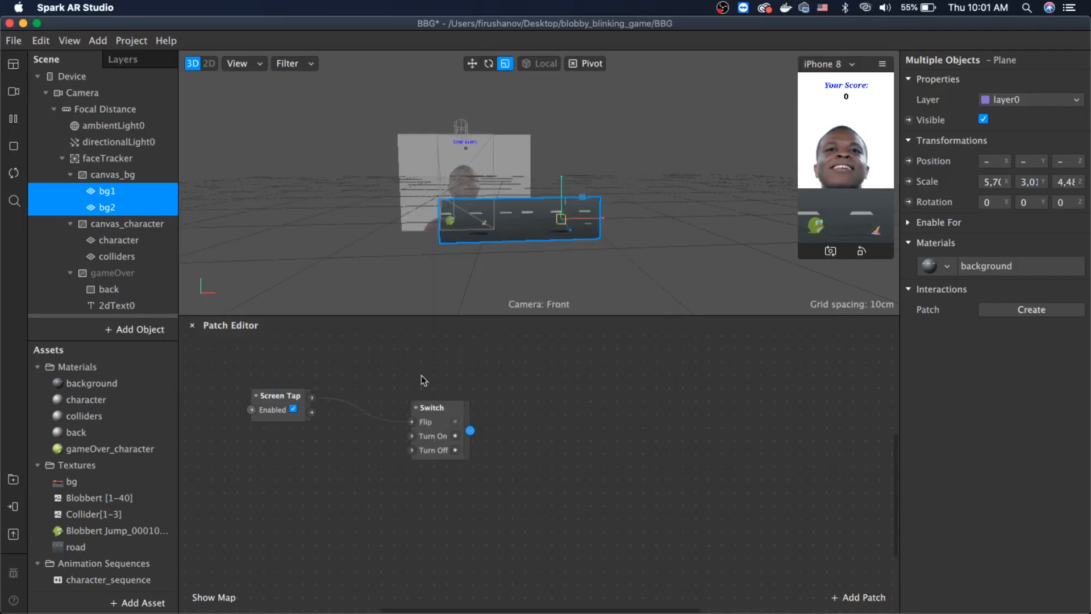
Line up the Switch patch with Screen Tap and connect its output to a new Value patch named Play
drag(425, 405, 522, 391)
text(value)
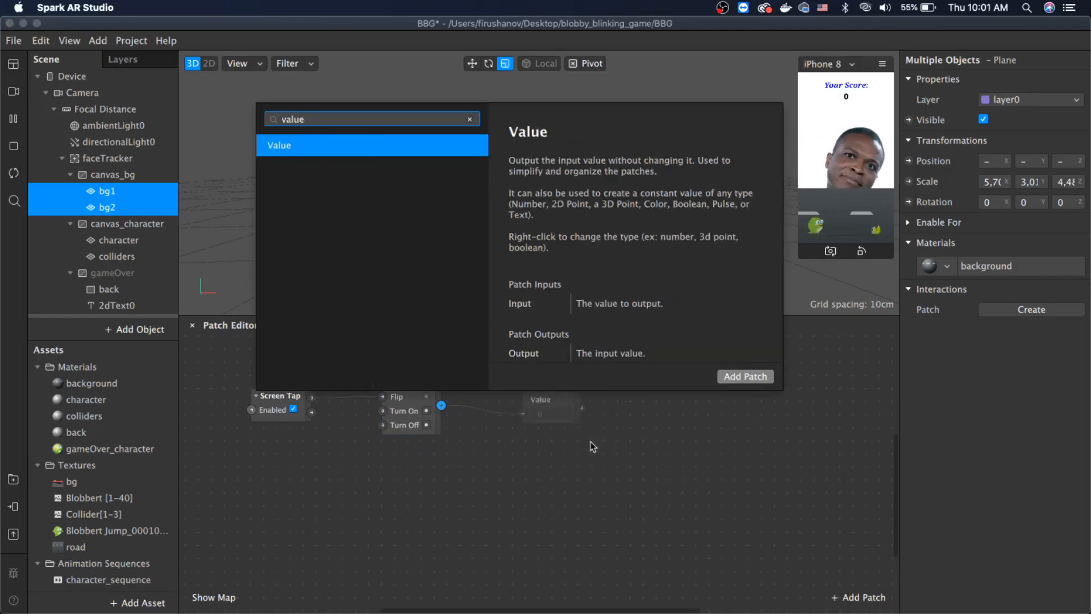
key(Return)
click(579, 415)
text(Play)
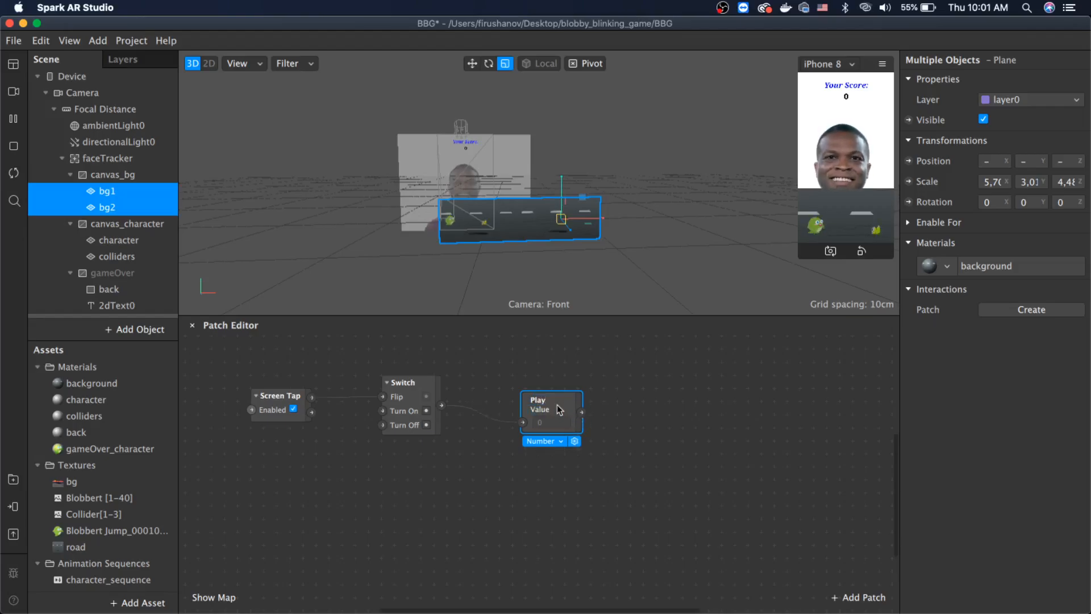
key(Return)
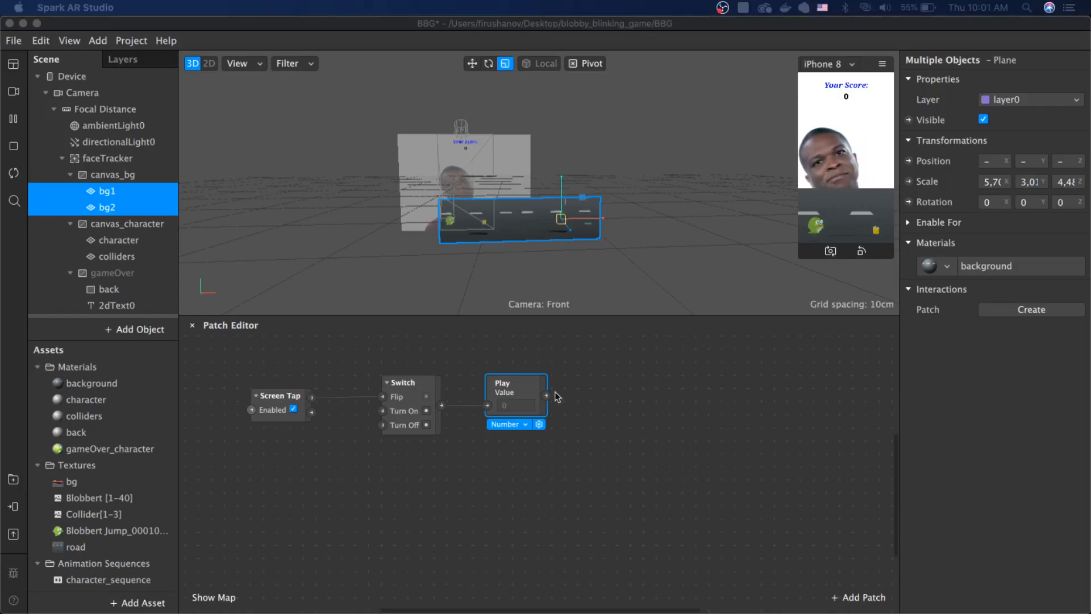
Connect the Play value's output to the Enable input of a new Loop Animation patch
drag(546, 396, 611, 399)
text(loop)
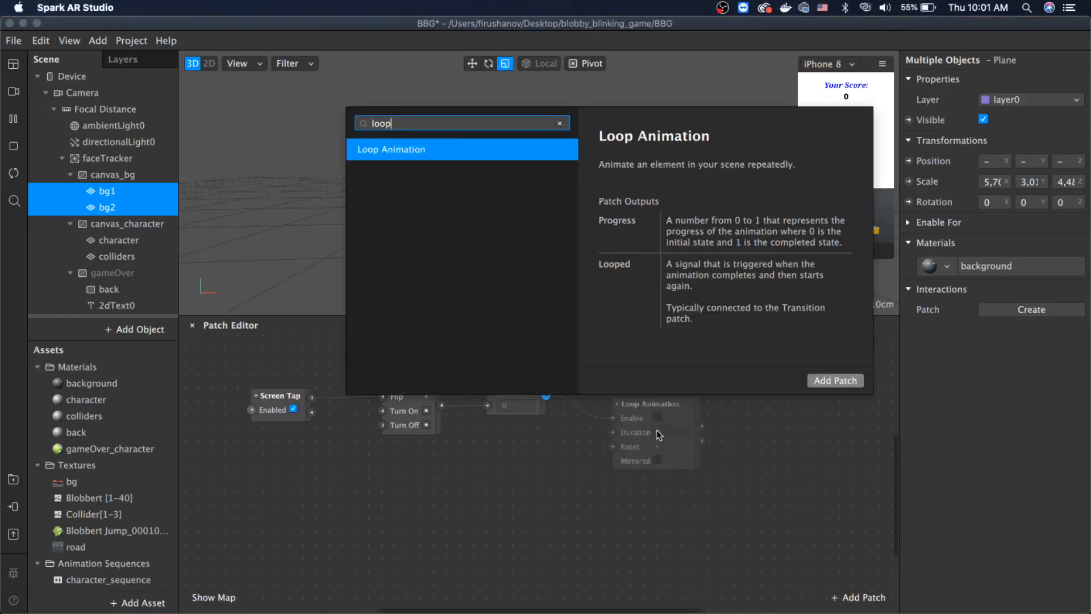
key(Return)
Connect the Loop Animation's progress output to a new Transition patch and place it slightly above the Loop Animation patch
drag(651, 404, 761, 391)
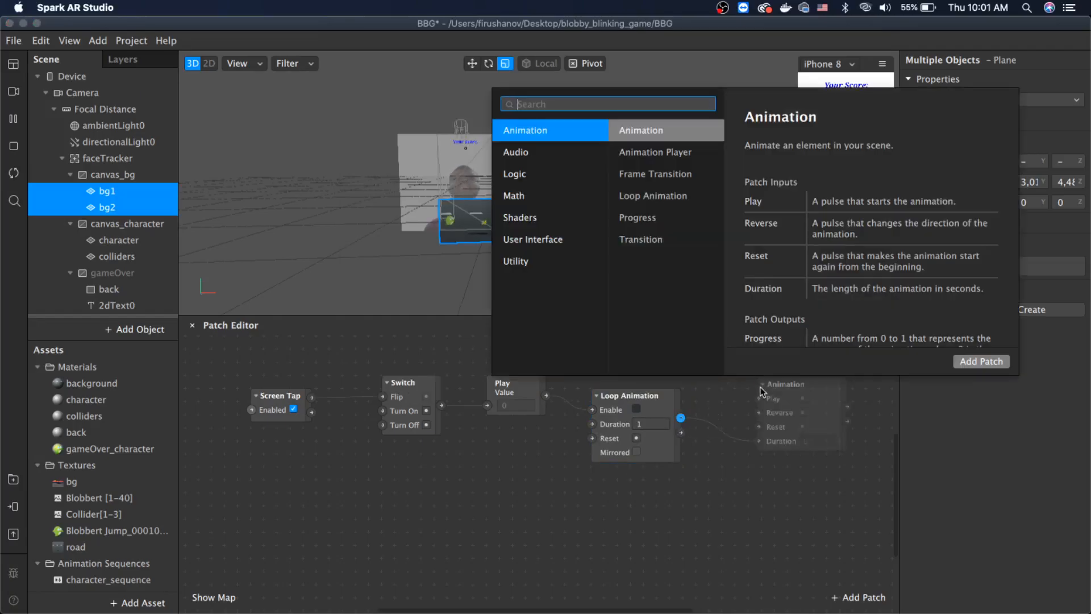
text(tran)
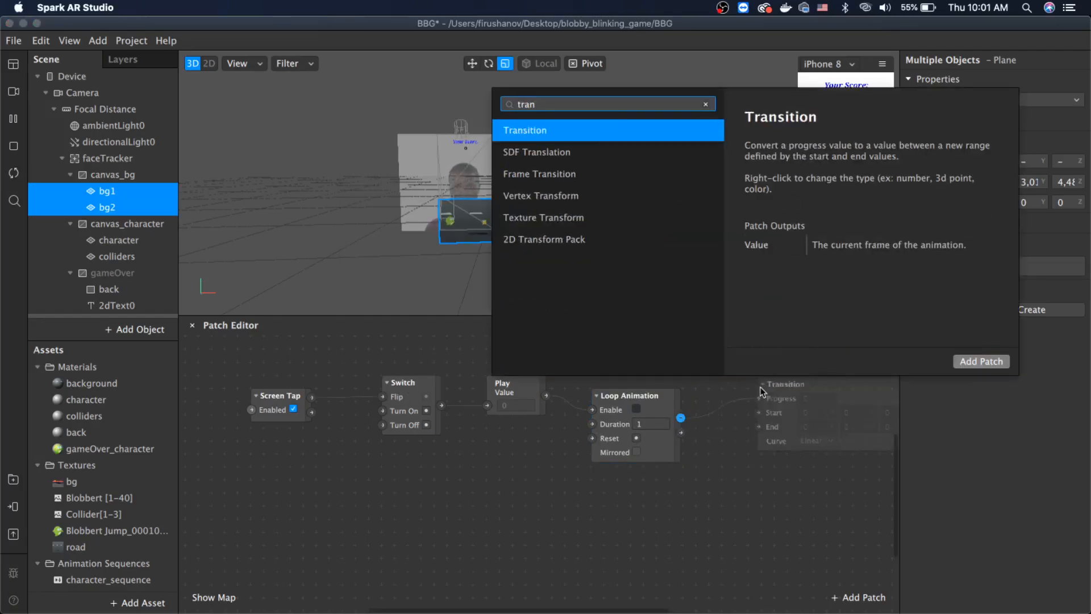
key(Return)
scroll(767, 548, right, 5)
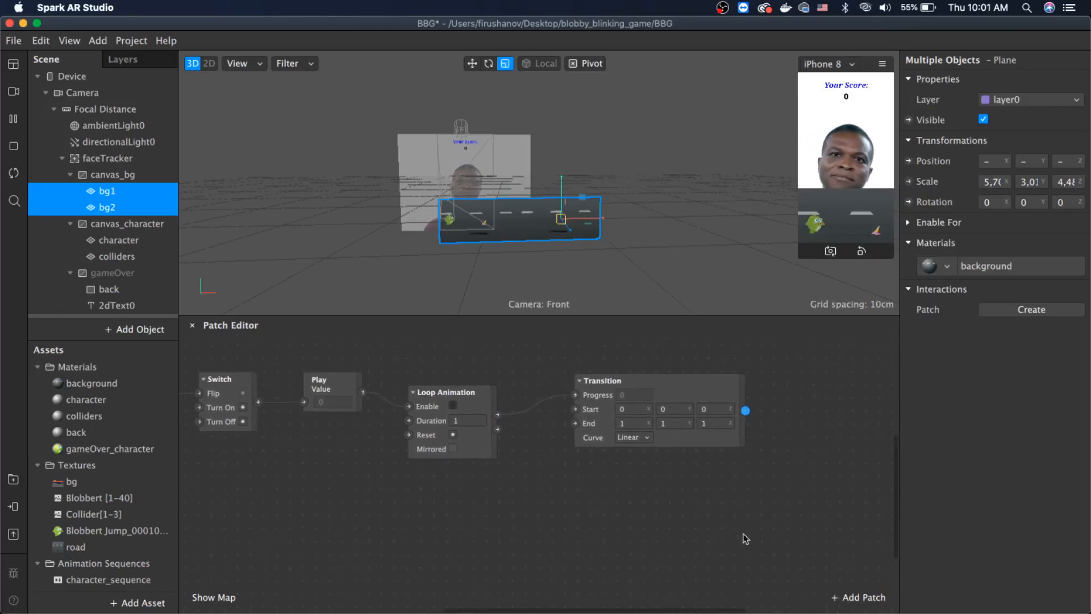
scroll(751, 541, right, 3)
scroll(751, 541, up, 1)
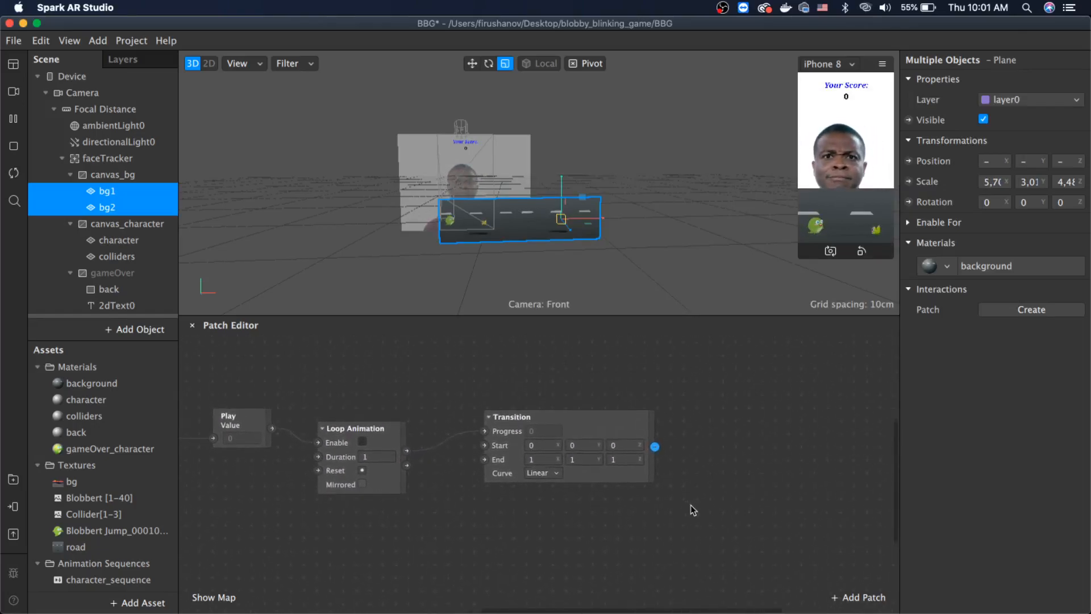
drag(609, 418, 598, 374)
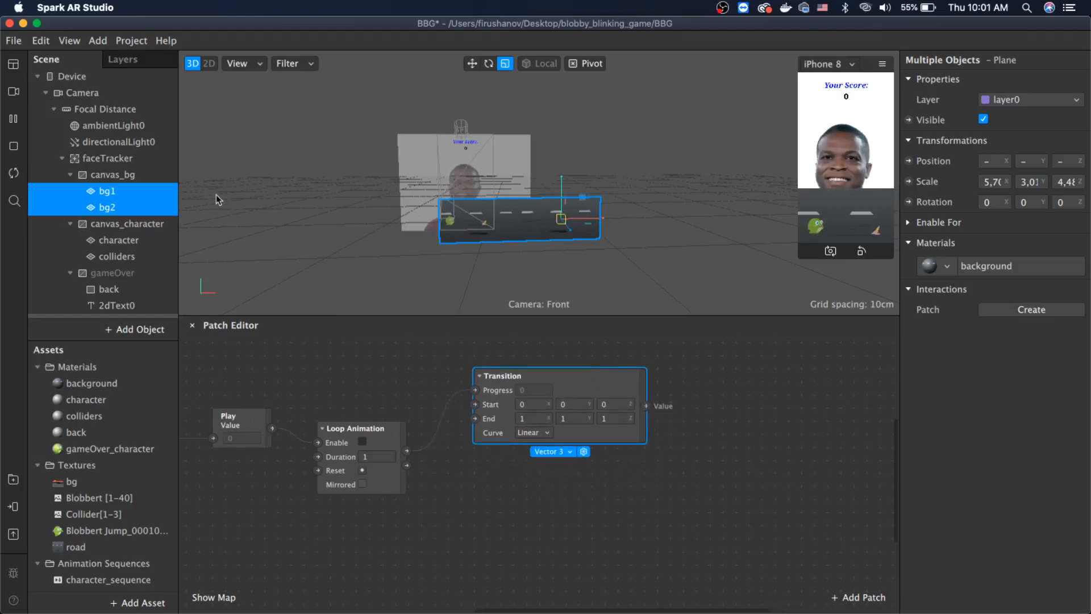
Copy the bg1 plane's X position into the Transition patch's Start X value
click(91, 194)
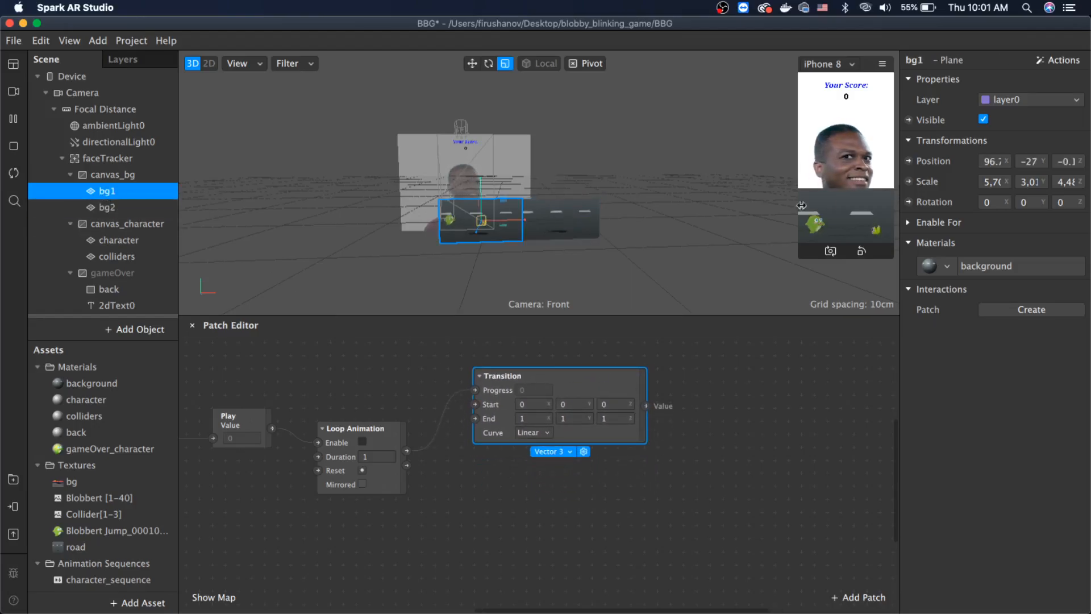
click(994, 162)
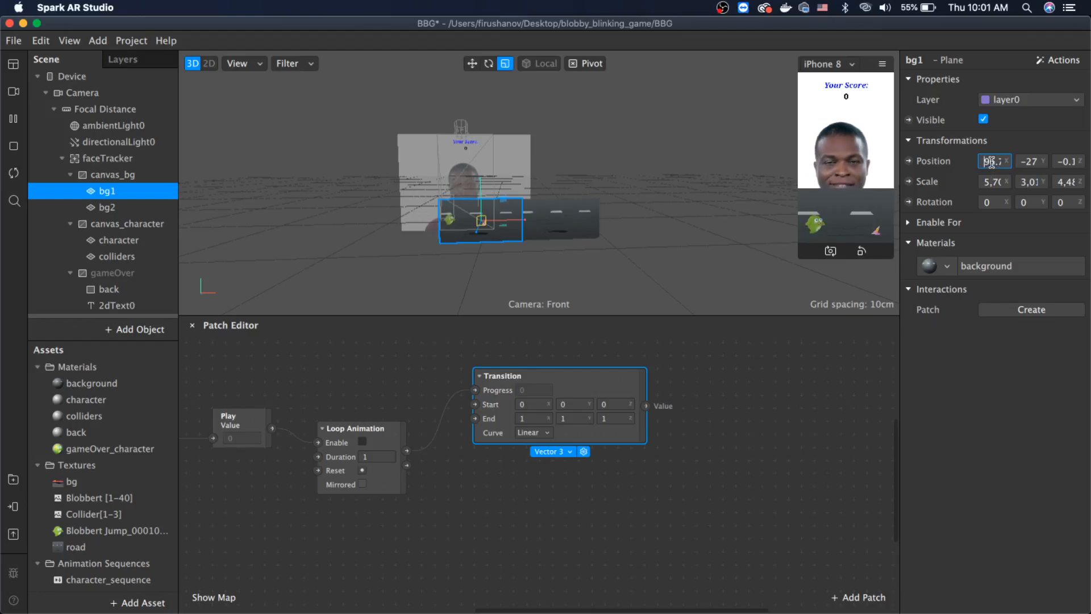
key(super+a)
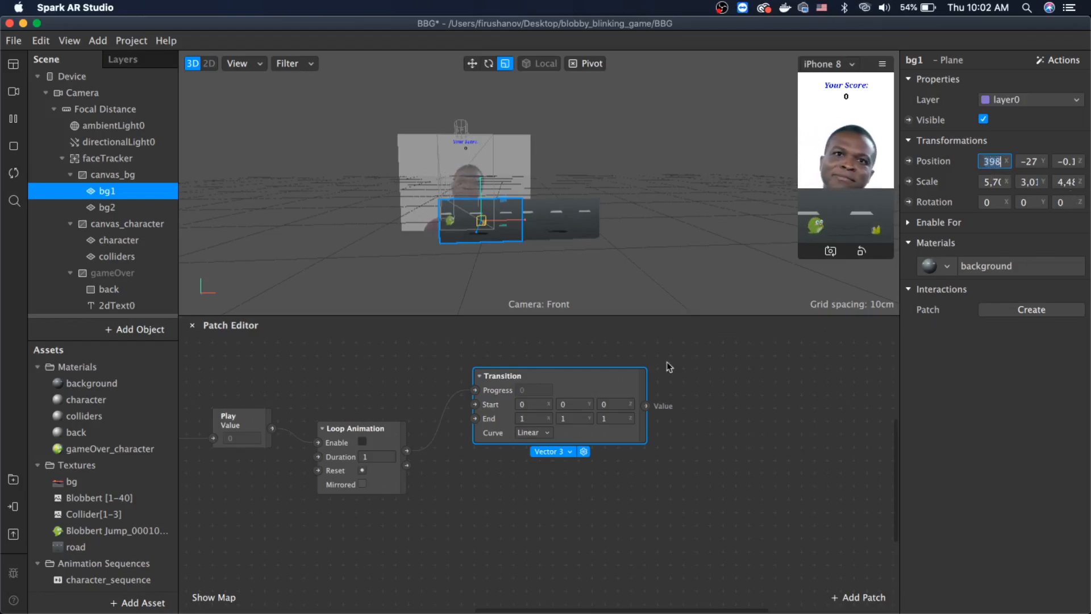
click(533, 404)
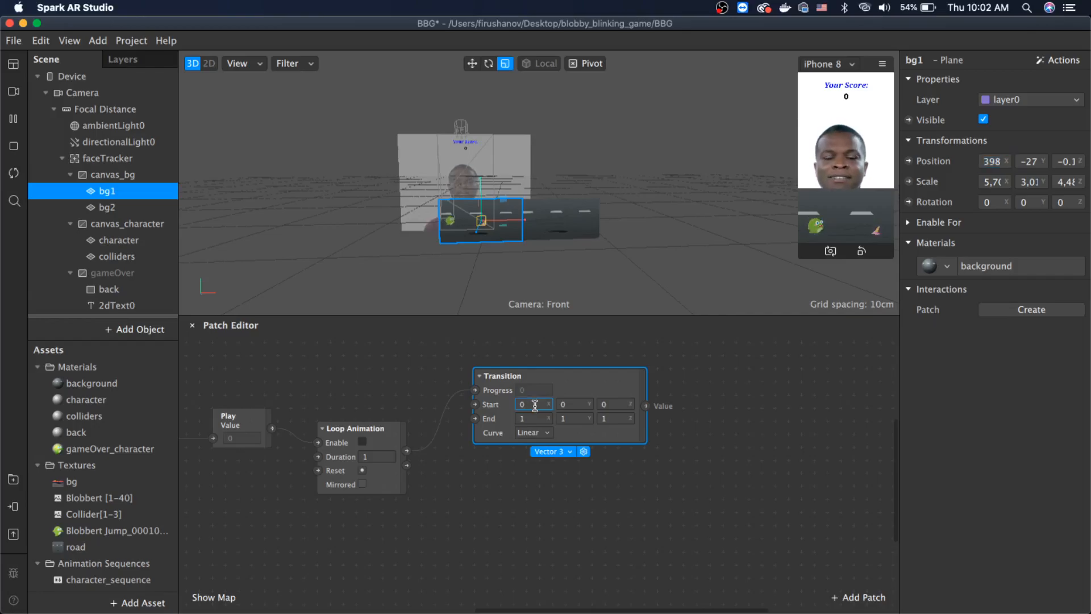
key(super+v)
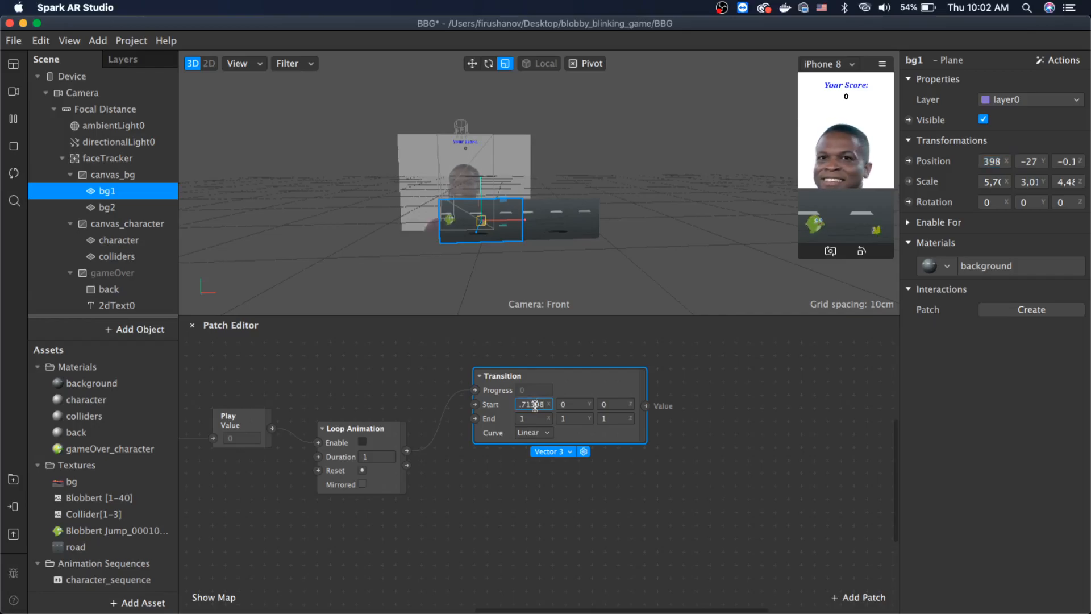
key(Return)
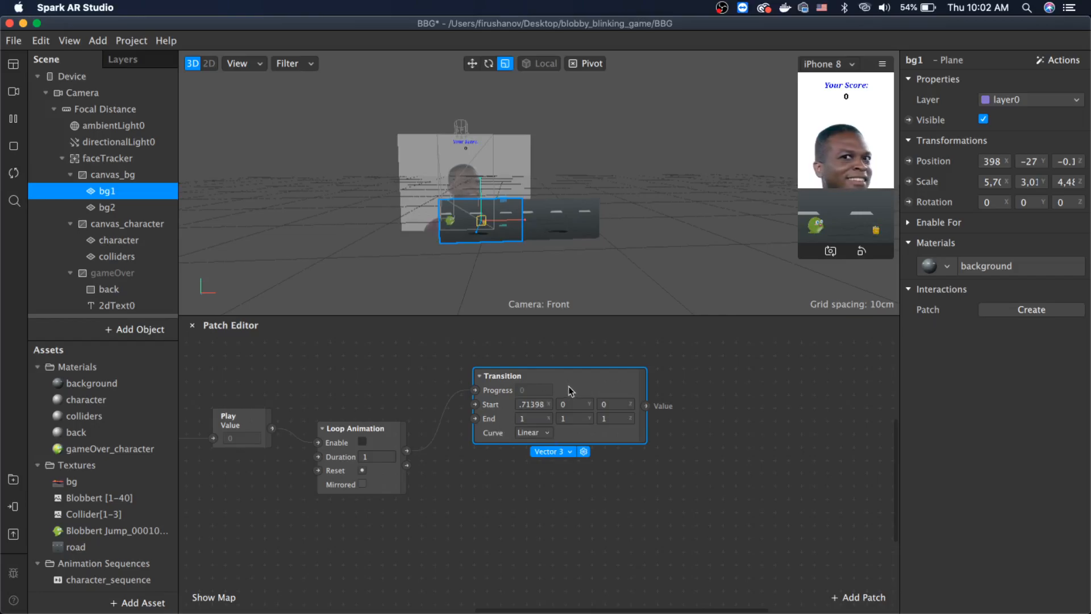
Set the Transition patch's Start Y to 271, End Y to 271 and End X to -600
click(570, 404)
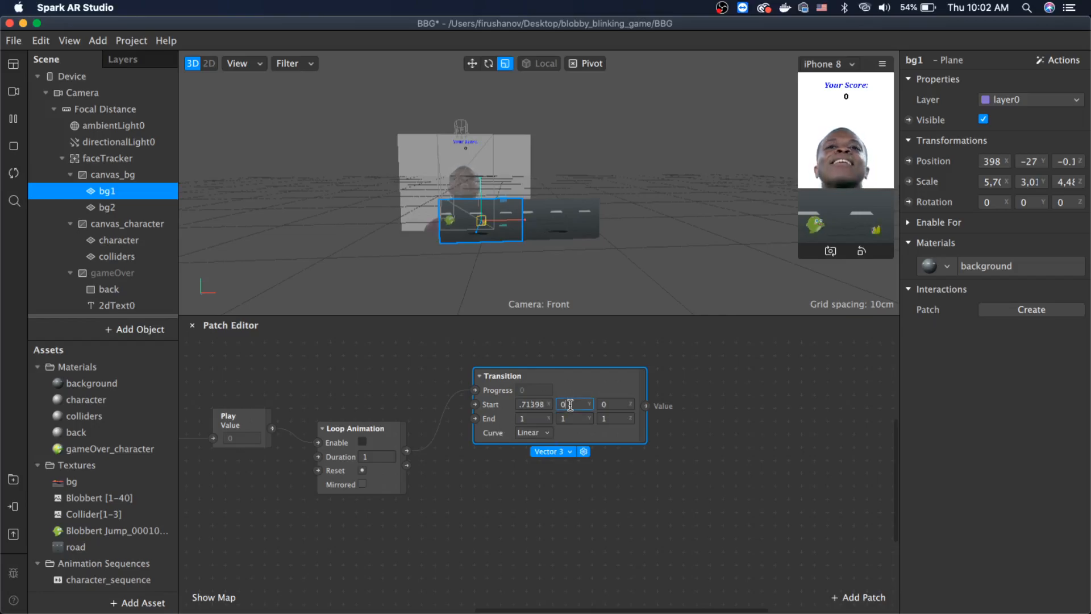
click(1032, 164)
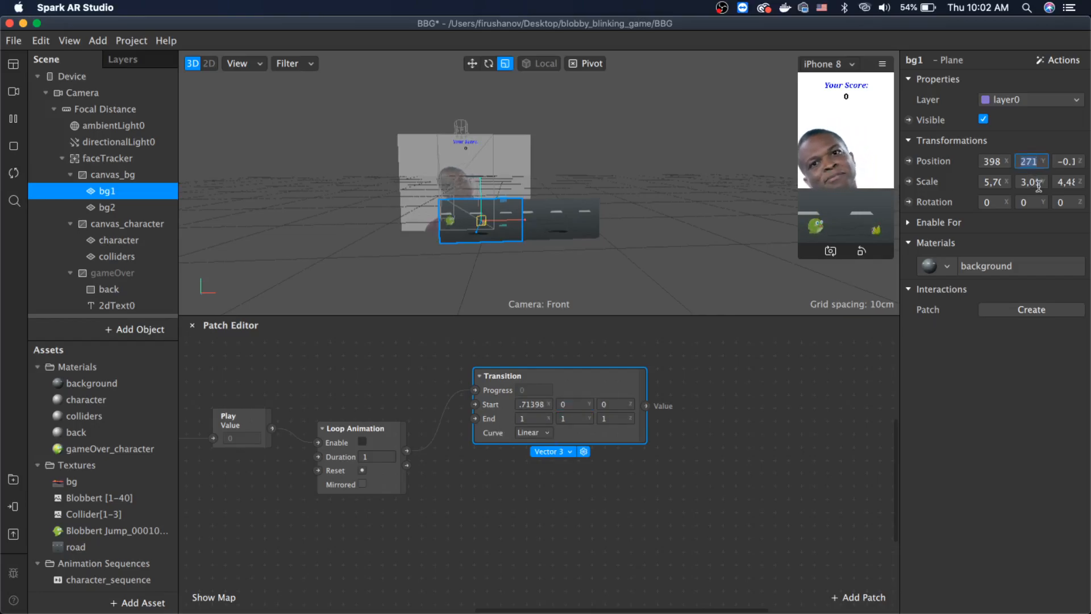
click(574, 402)
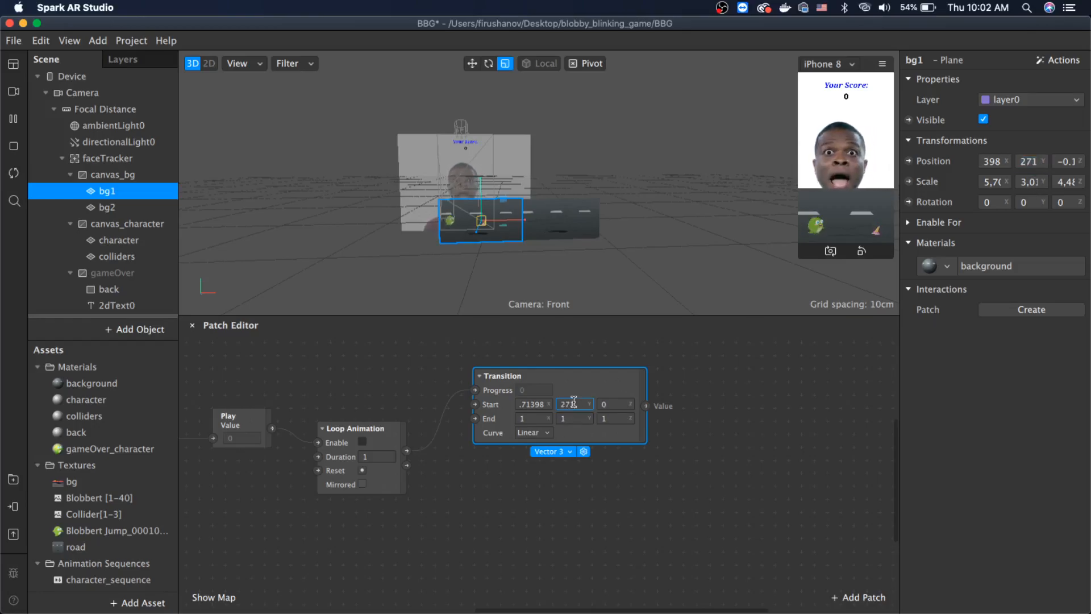
click(578, 419)
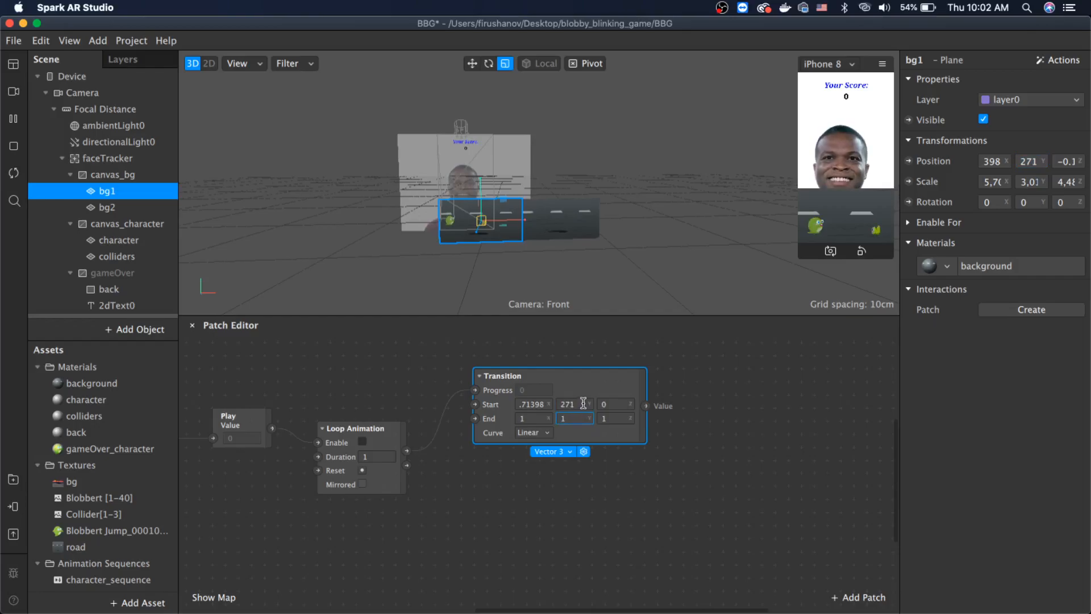
click(583, 402)
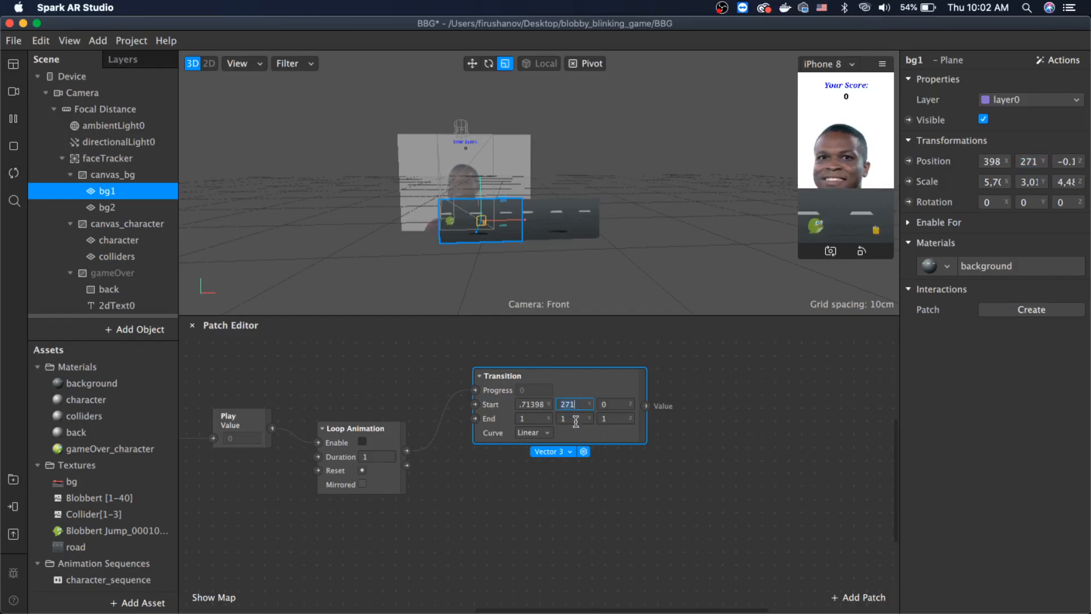
click(574, 421)
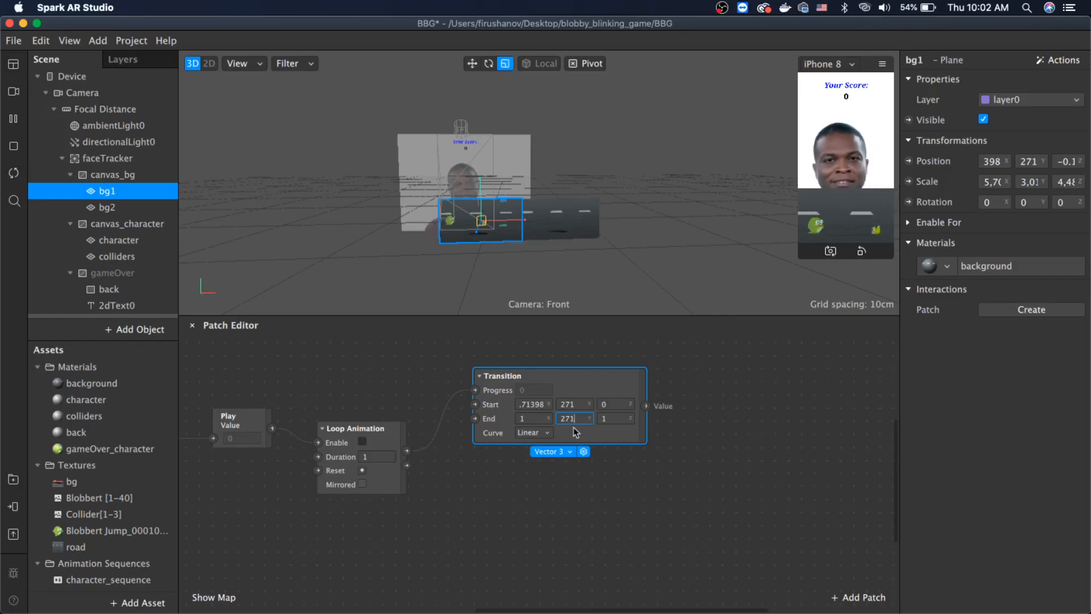
click(534, 419)
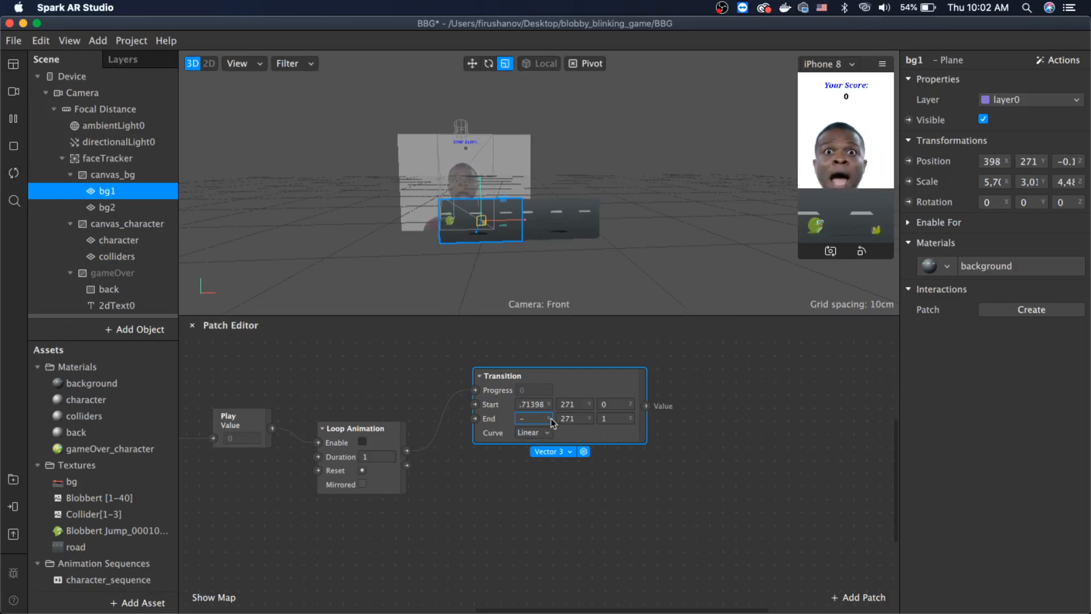
key(Return)
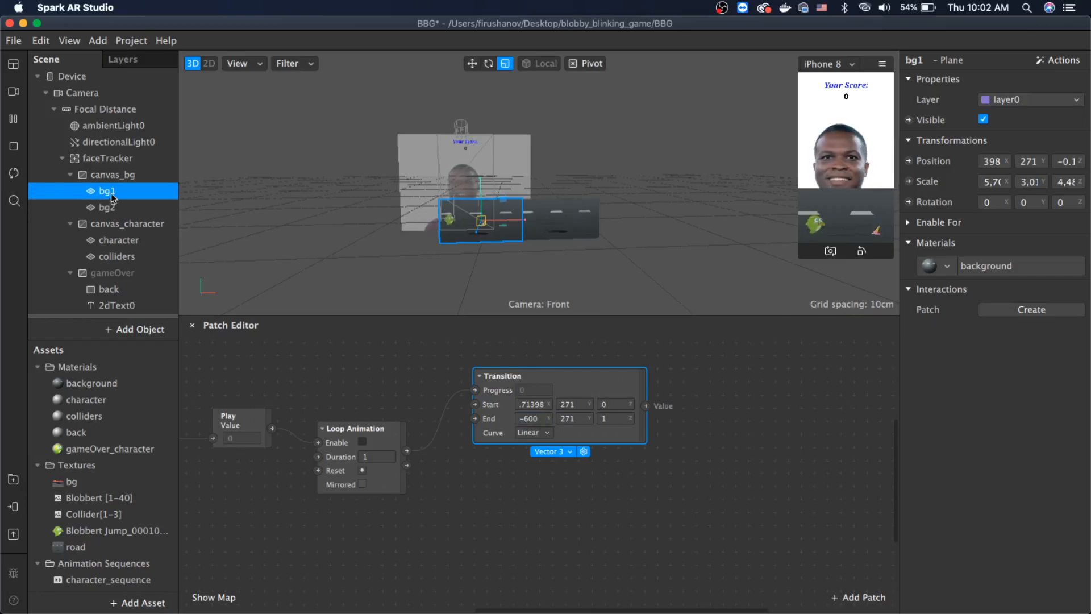
Create a patch for bg1's position beside the Transition patch and connect the Transition's output to it
click(909, 161)
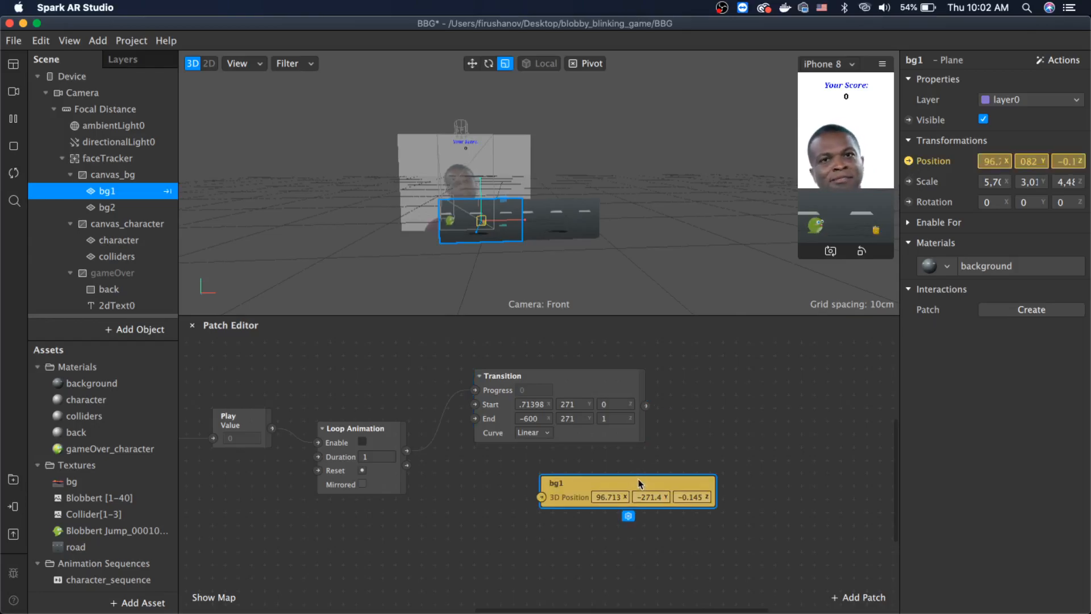
drag(639, 483, 782, 378)
drag(646, 405, 685, 391)
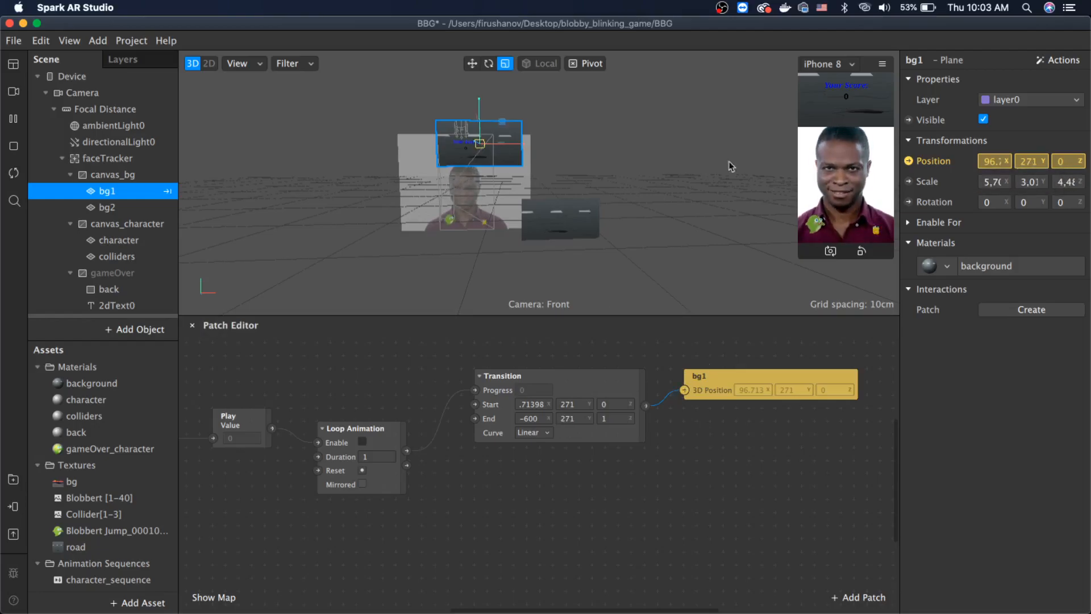
Turn on touch simulation in the device preview, tap the simulated screen to start the loop, and enlarge the preview
scroll(263, 482, left, 3)
scroll(264, 482, left, 5)
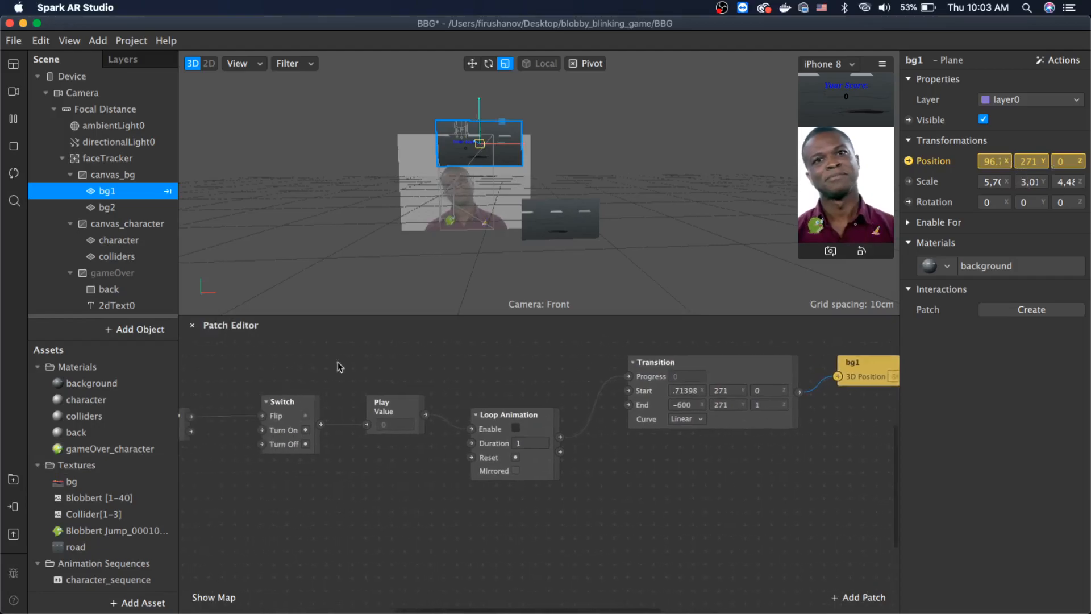
click(882, 64)
click(901, 89)
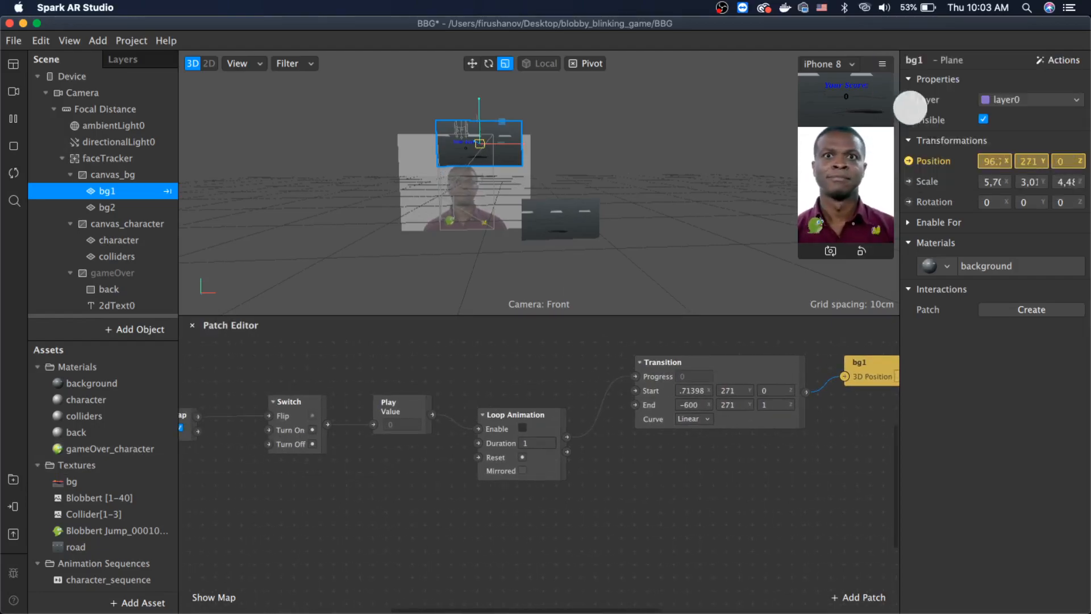
click(853, 158)
drag(807, 260, 780, 216)
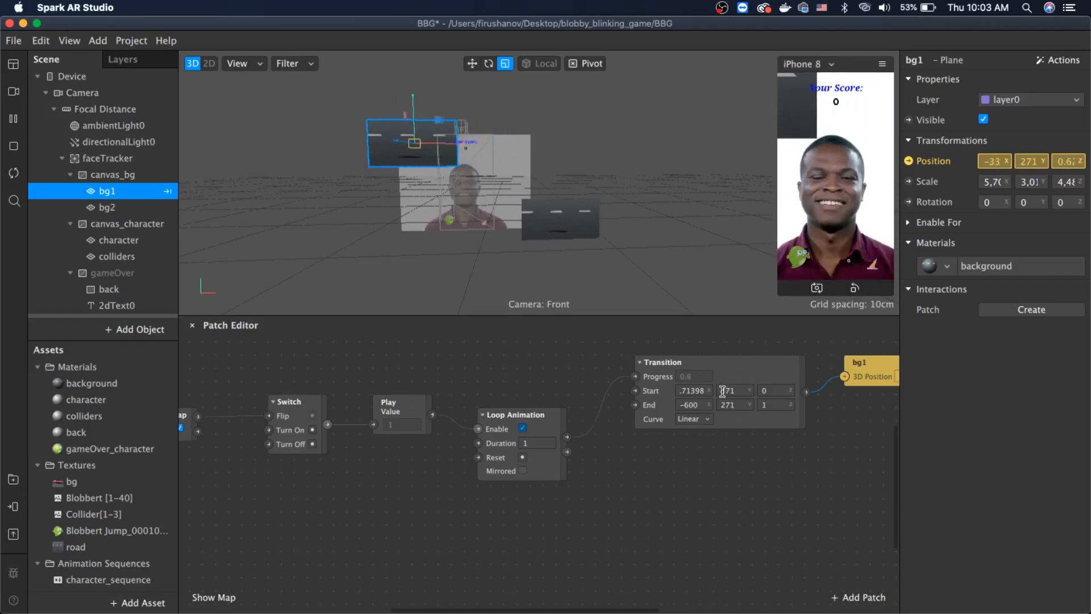
Make the Transition patch's Y values negative, setting both Start Y and End Y to -271
click(784, 420)
text(-)
key(Return)
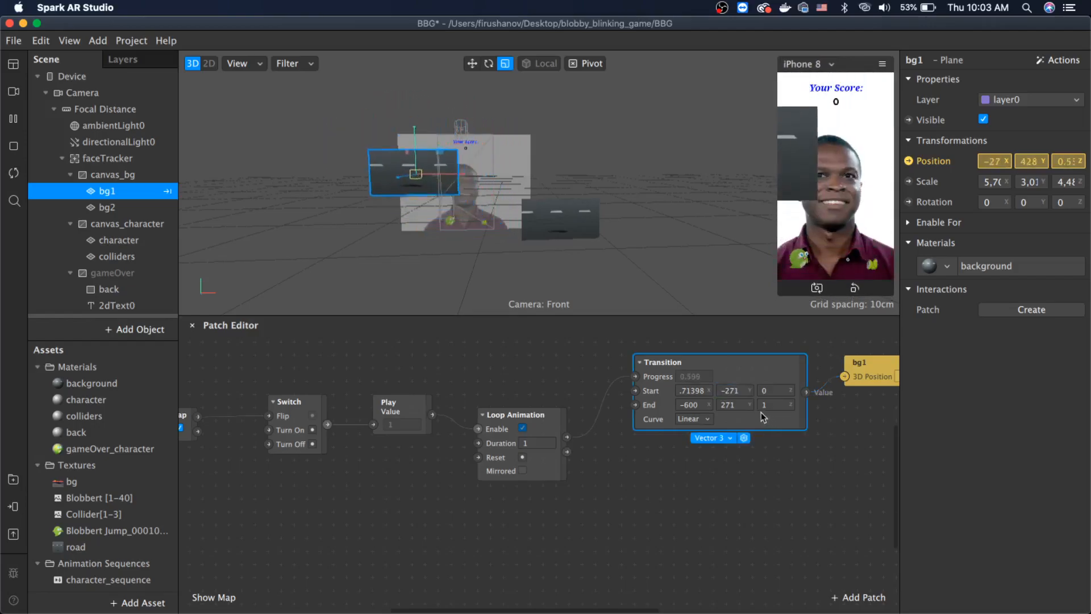
click(720, 405)
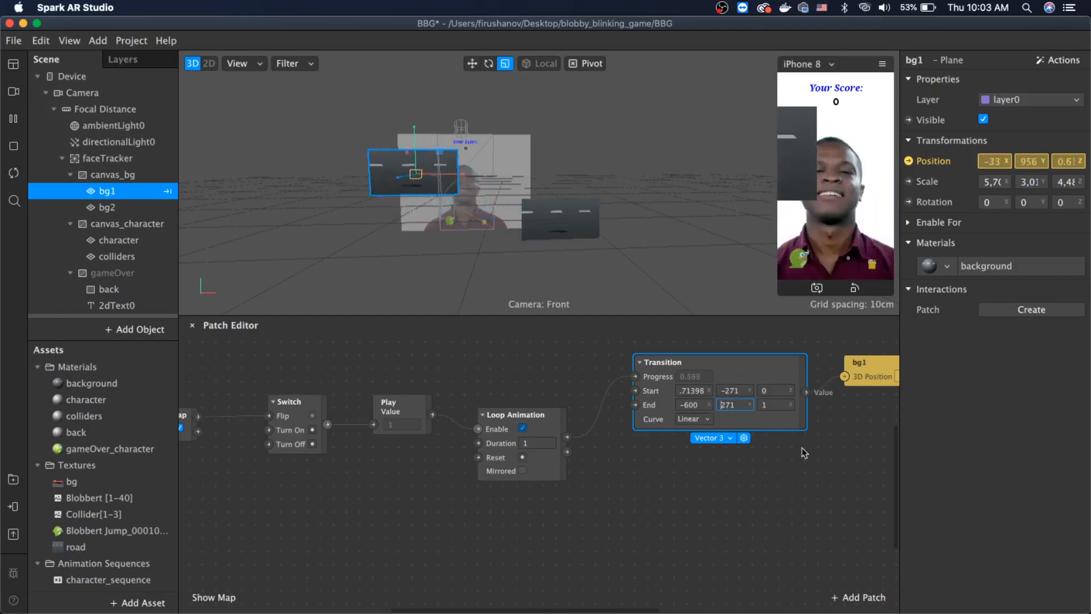
text(-)
key(Return)
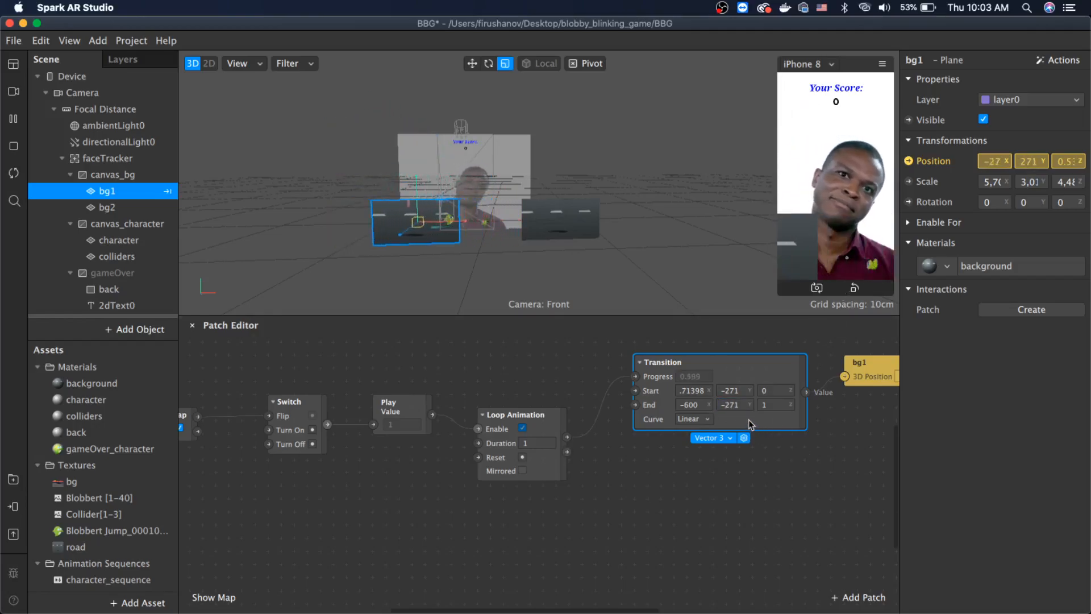
scroll(749, 463, right, 6)
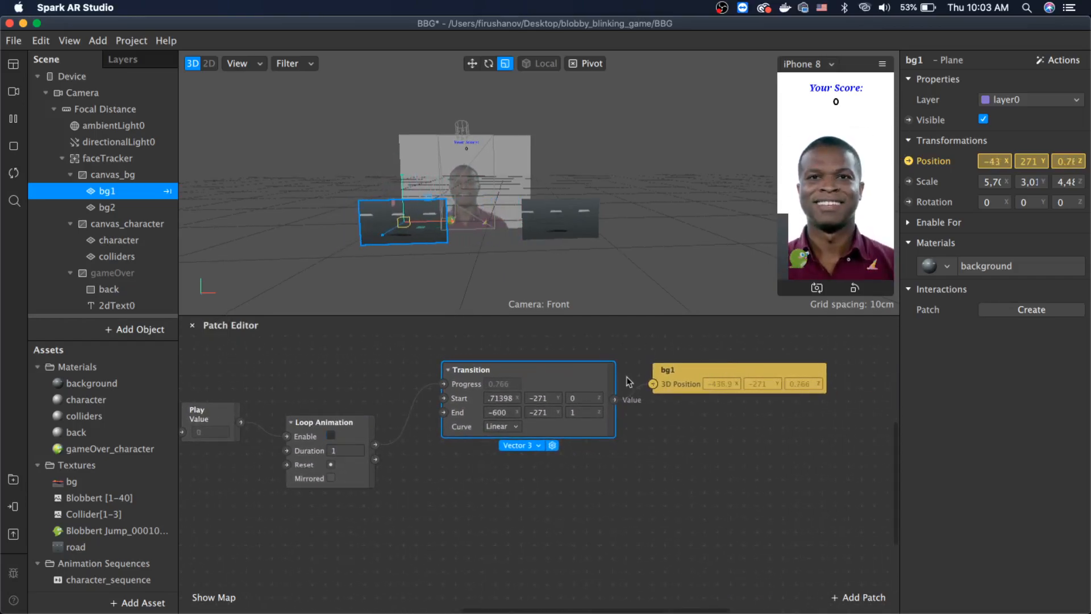
drag(375, 459, 461, 507)
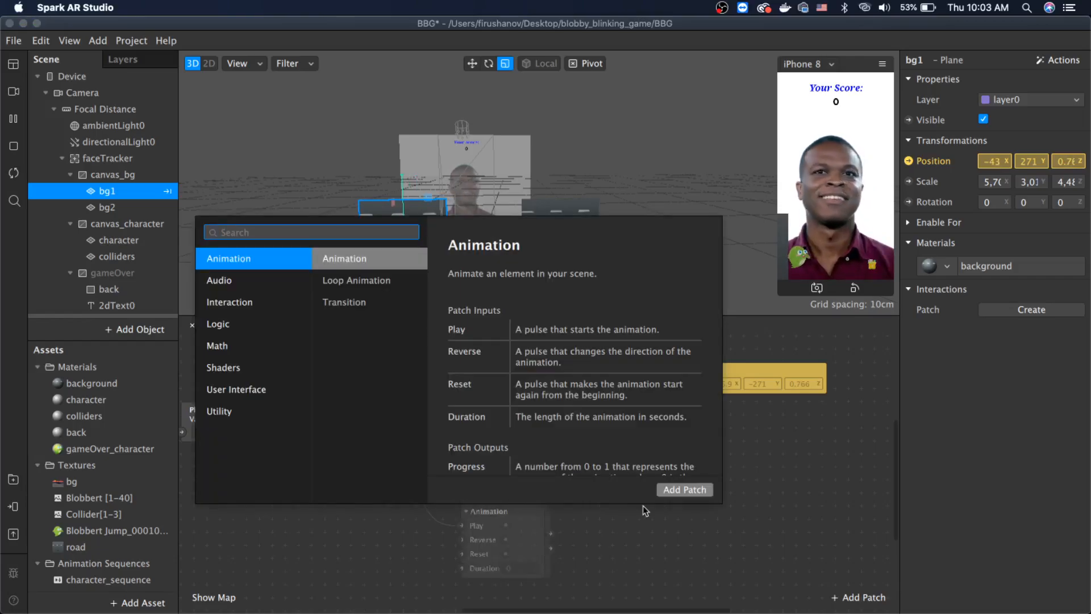
text(tran)
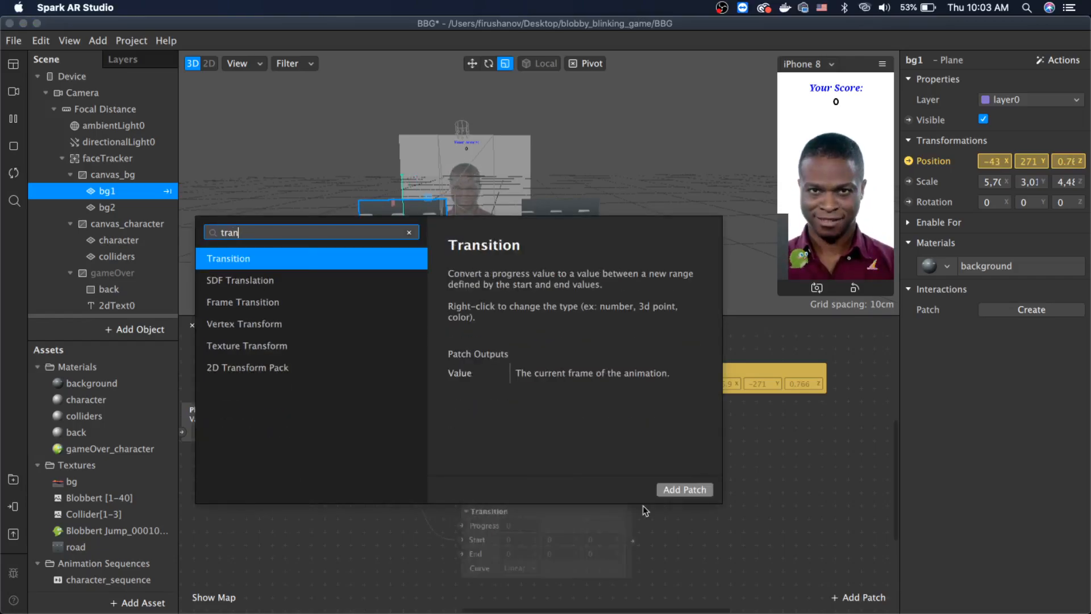
key(Return)
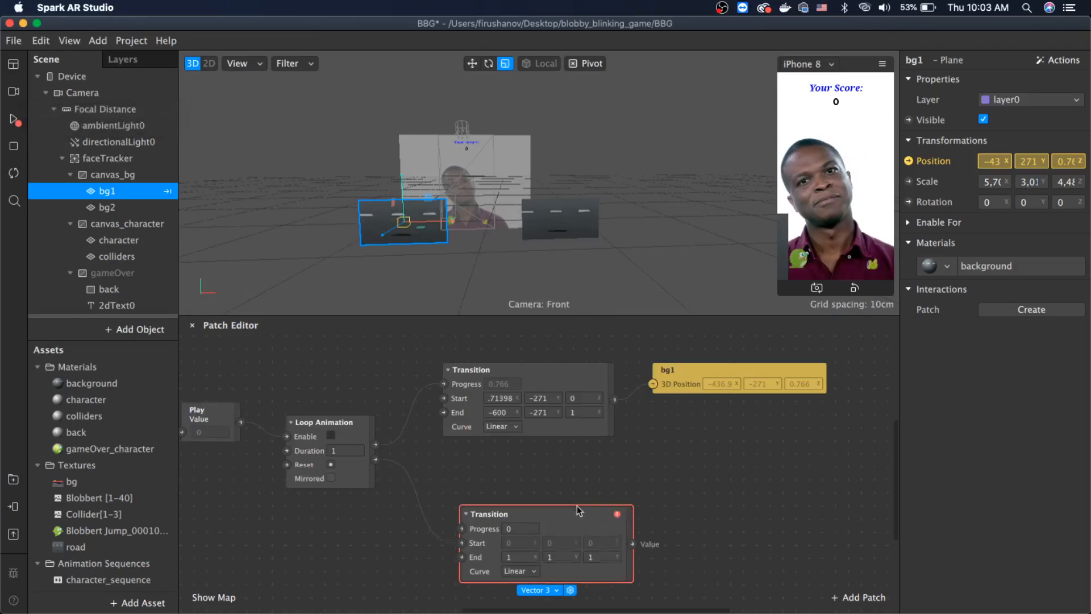
drag(560, 480, 547, 470)
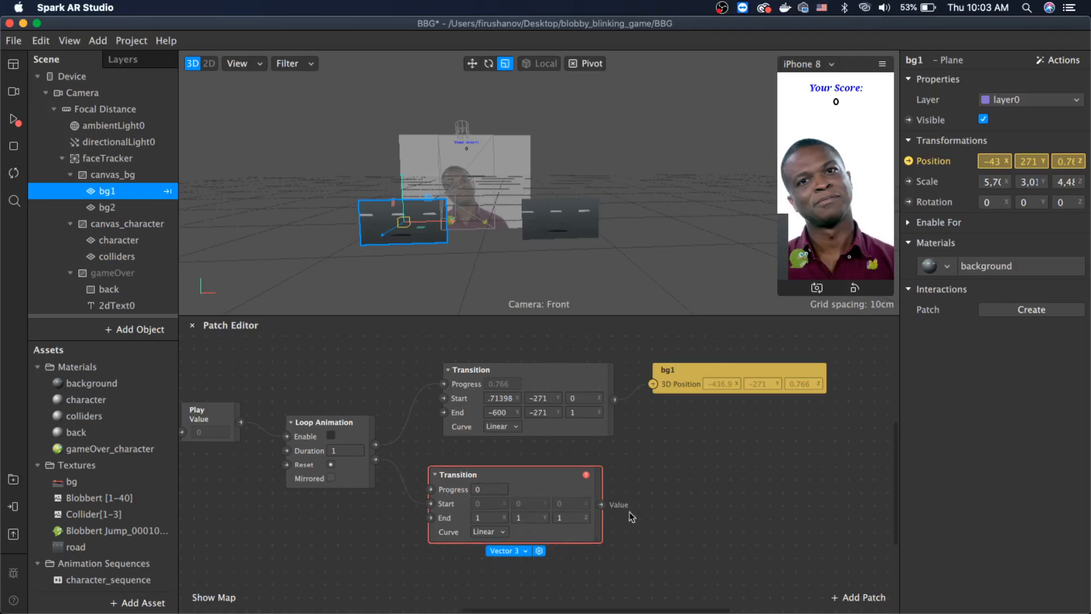
click(723, 524)
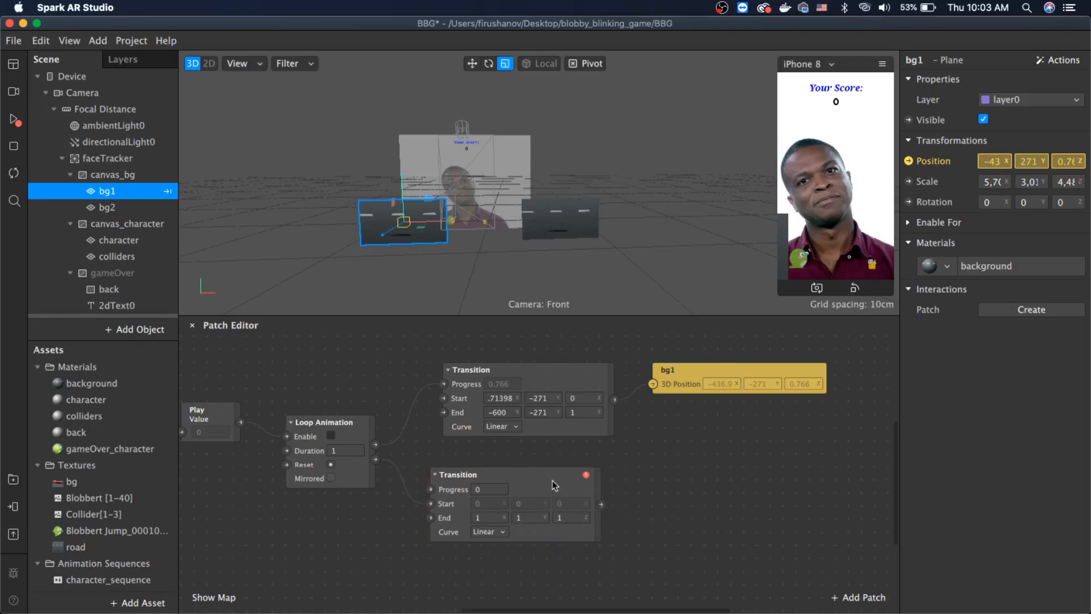
mouse_move(586, 479)
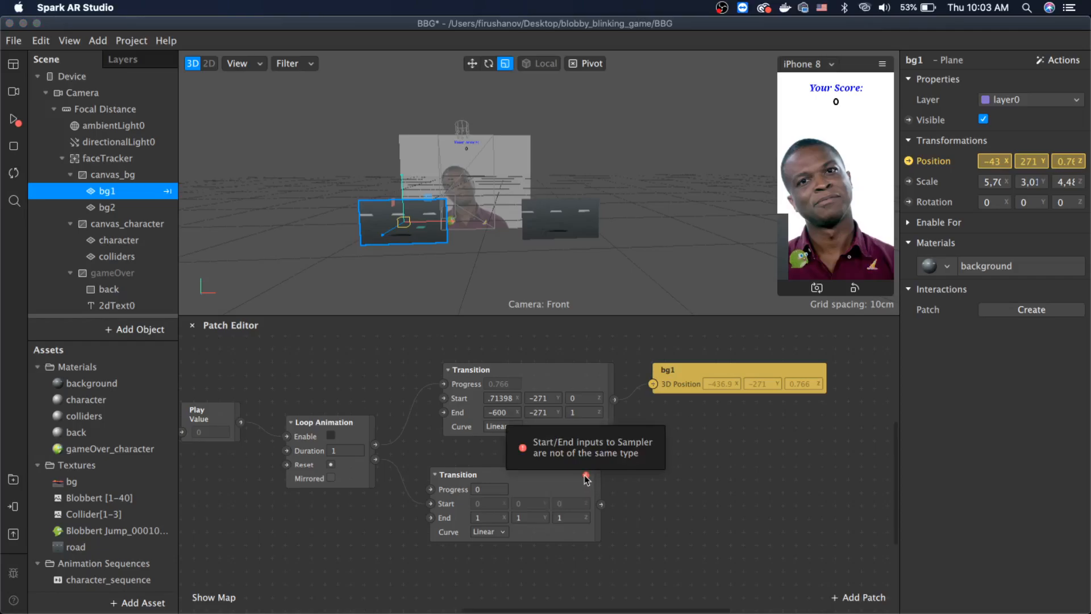
click(554, 482)
key(Delete)
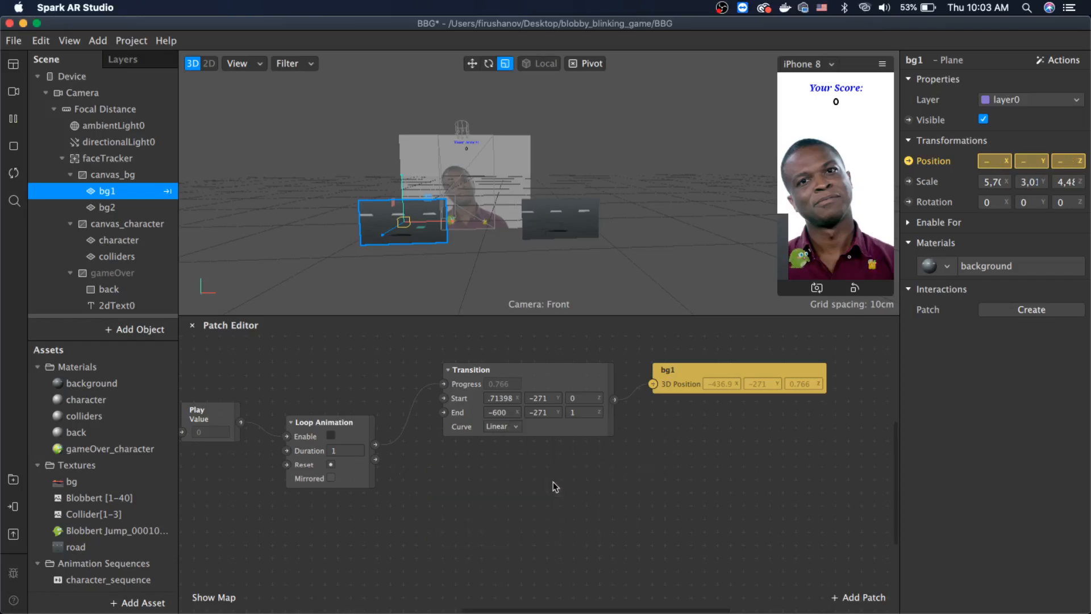
Add a second Transition patch fed by the Loop Animation's Progress output, placed below the first Transition
drag(372, 449, 576, 497)
text(tran)
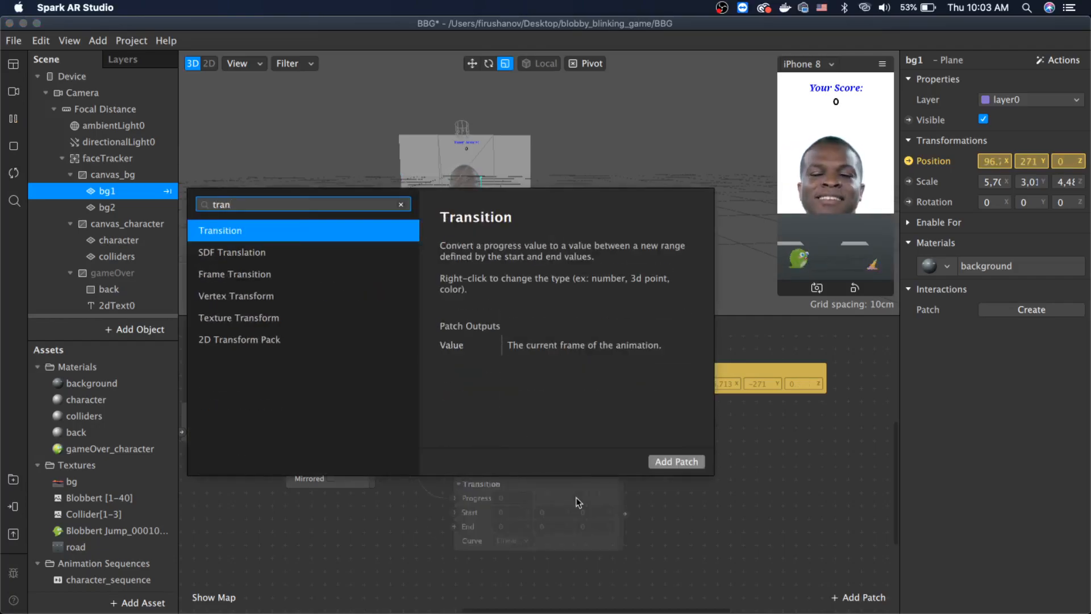
key(Return)
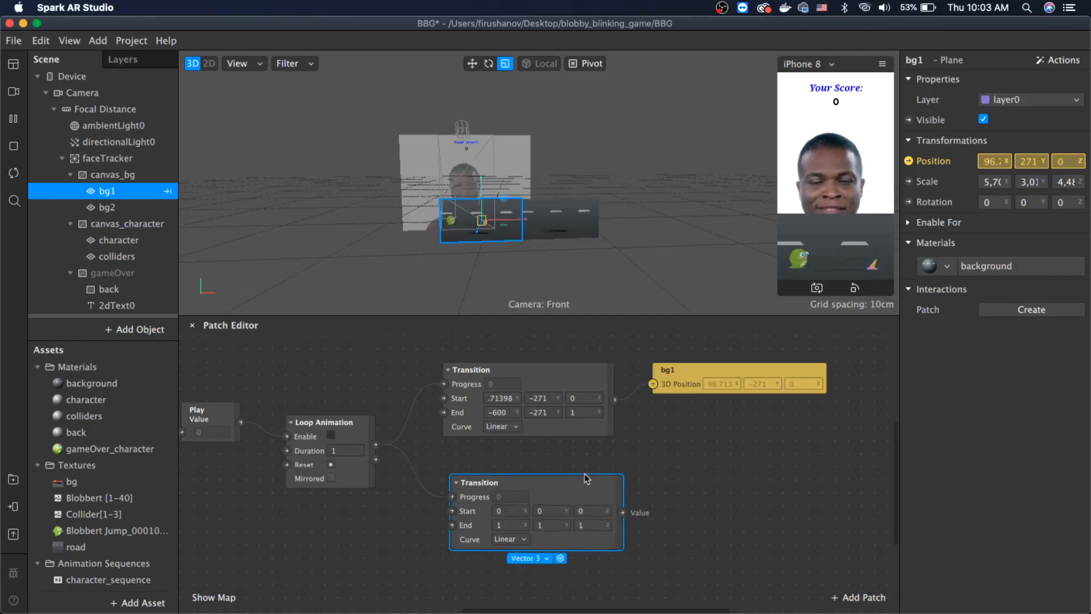
Set both Start Y and End Y of the second Transition patch to -271, based on bg2's Y position
click(125, 209)
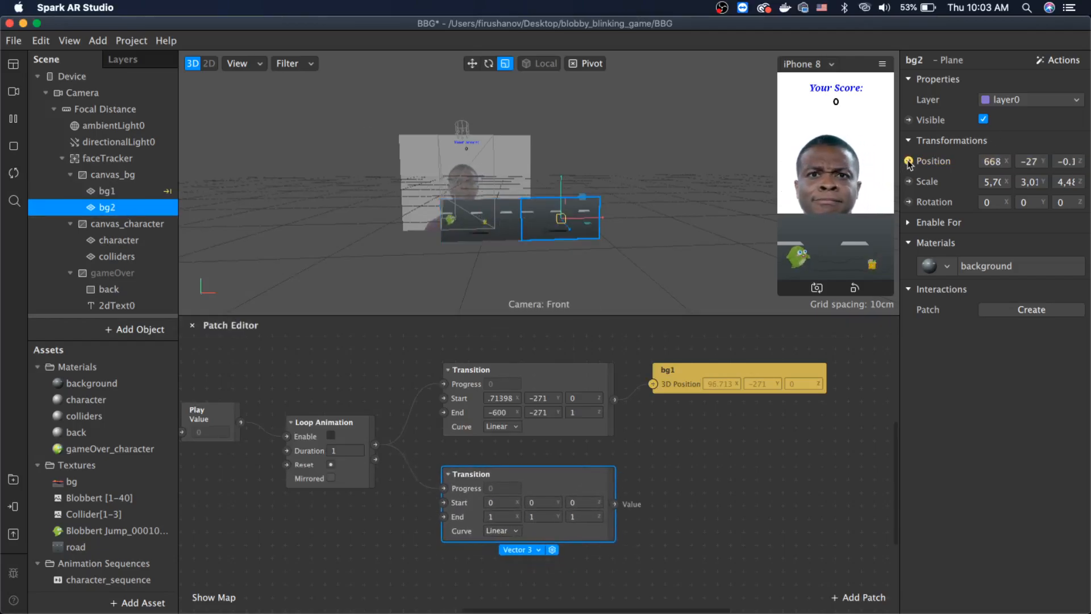
drag(1022, 161, 1055, 177)
key(super+c)
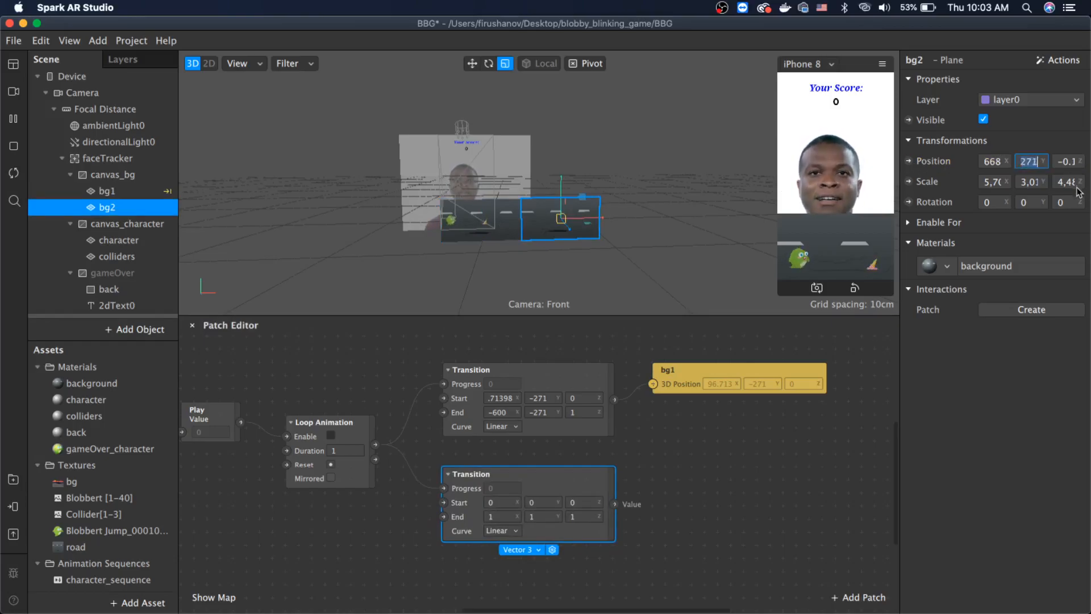
click(547, 502)
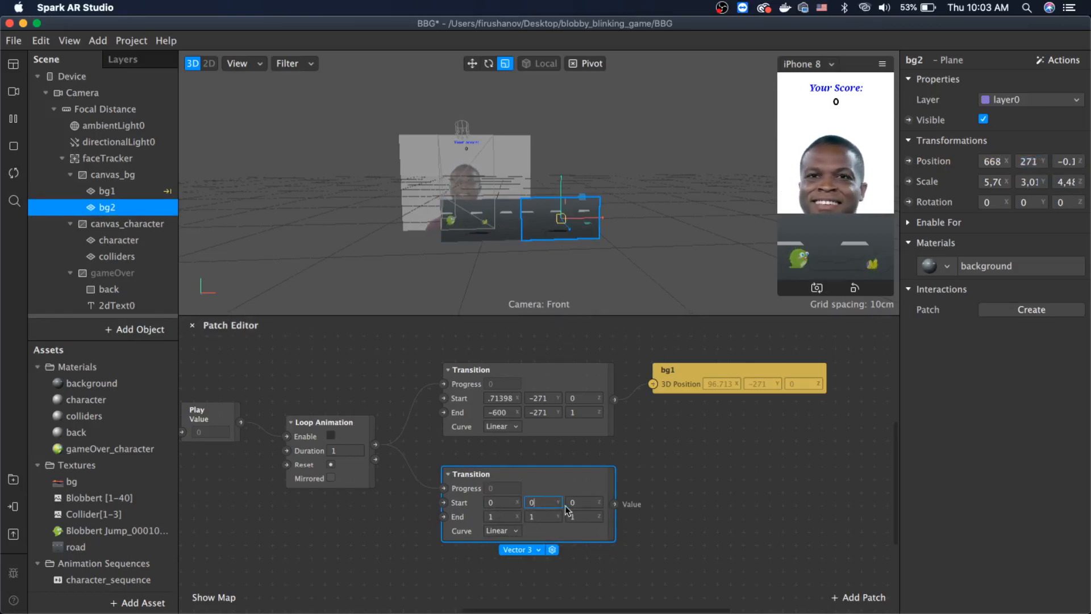
key(BackSpace)
key(super+v)
click(544, 516)
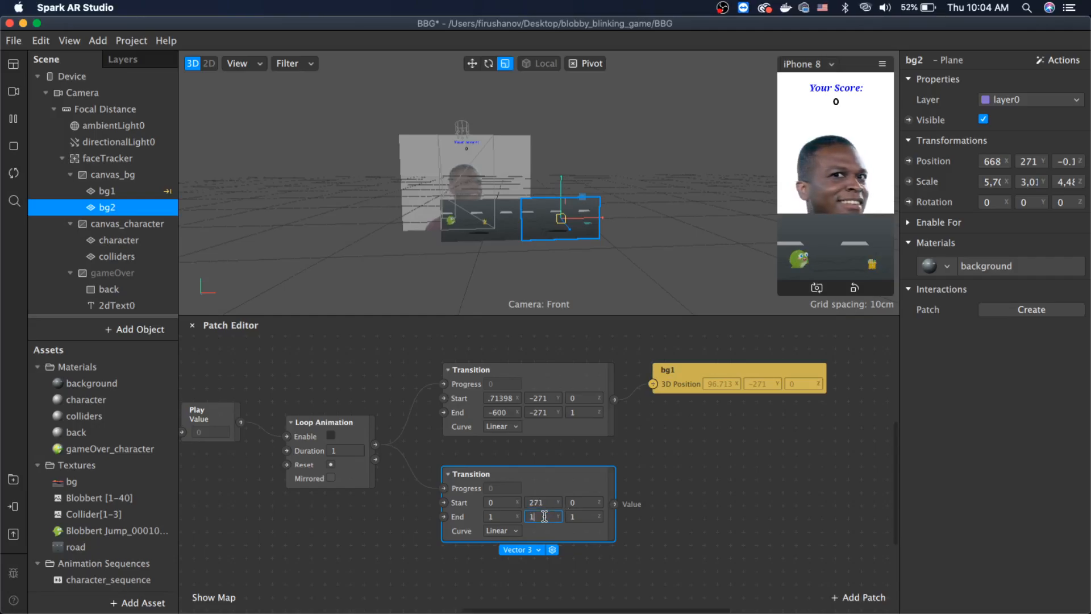
key(BackSpace)
key(super+v)
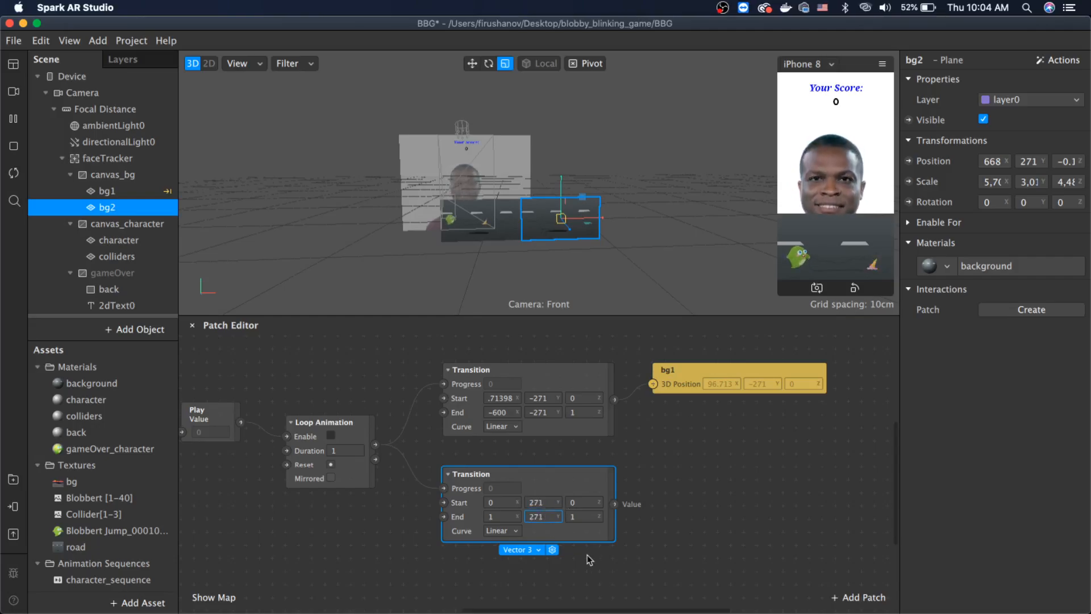
key(Home)
text(-)
click(537, 502)
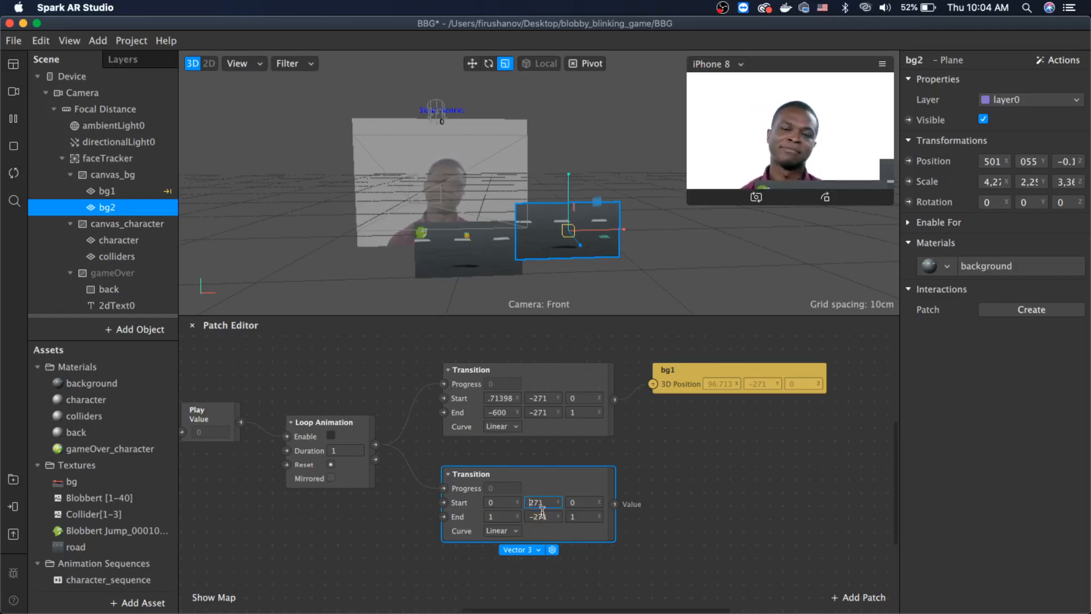
Copy bg2's X position, about 501.15, into the second Transition's Start X
click(504, 503)
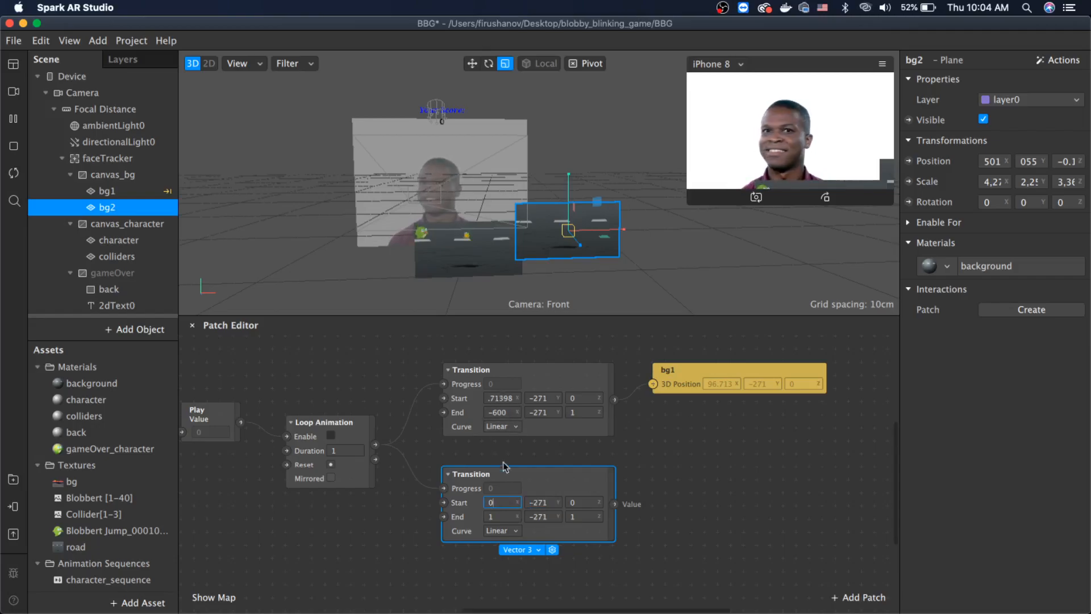
click(499, 395)
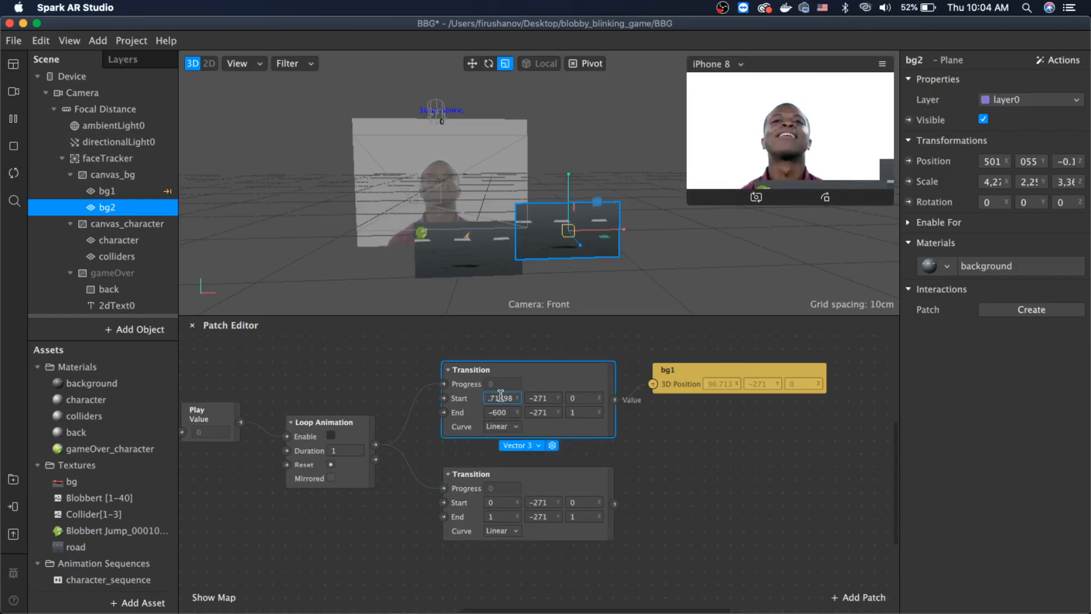
click(994, 161)
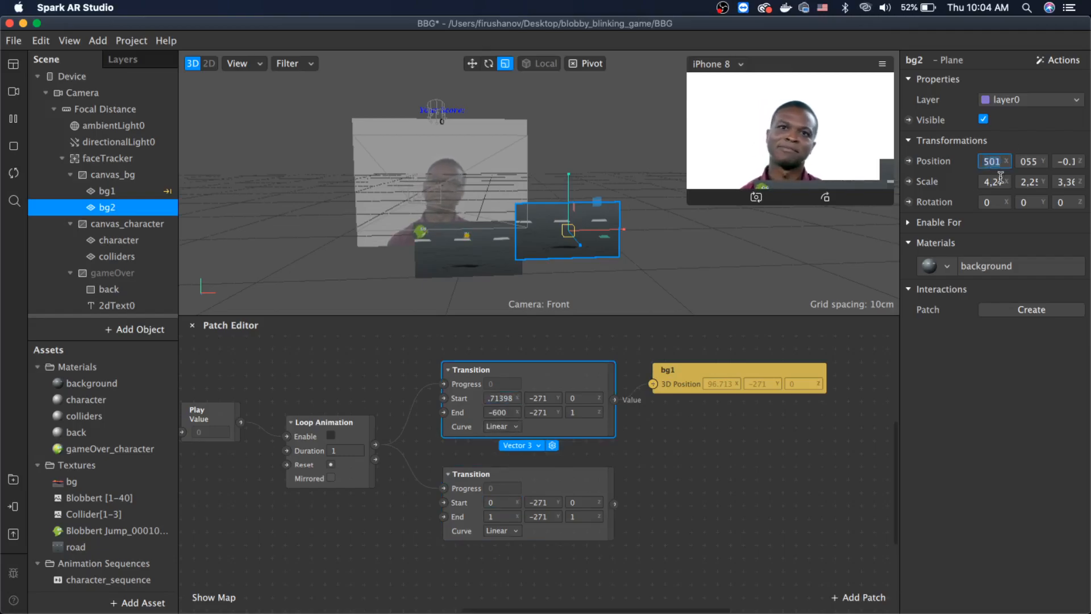
key(super+a)
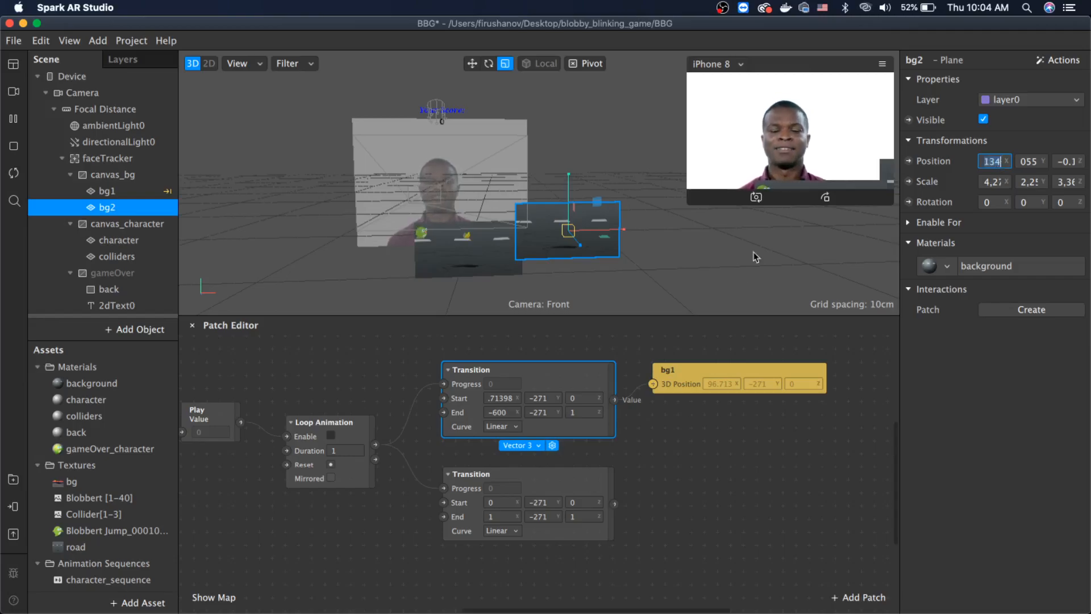
click(514, 503)
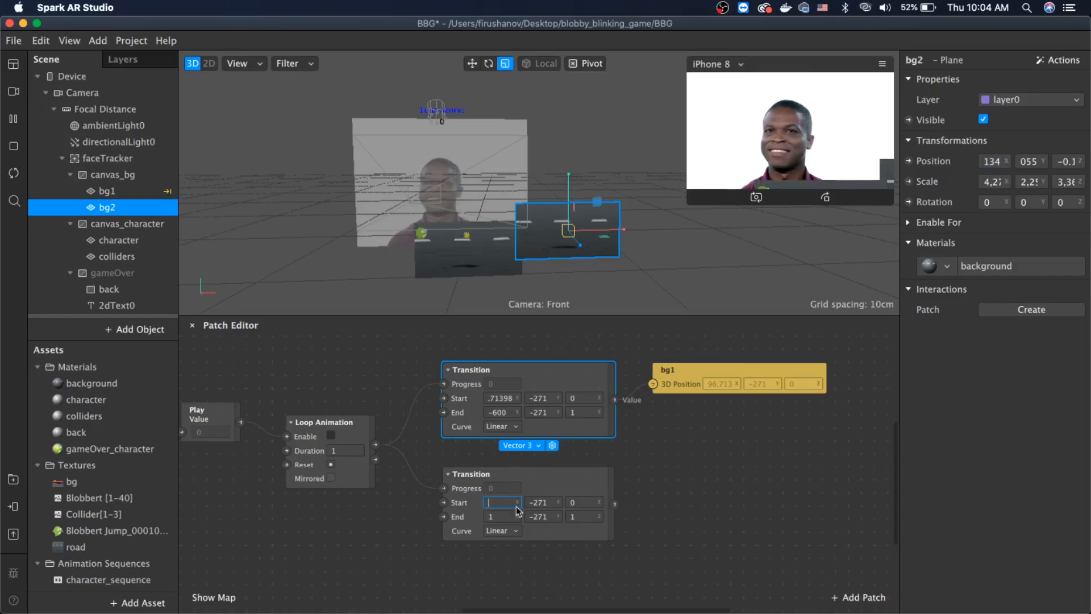
Set the second Transition's End X to 96.71398, copied from the first Transition's Start X
click(506, 516)
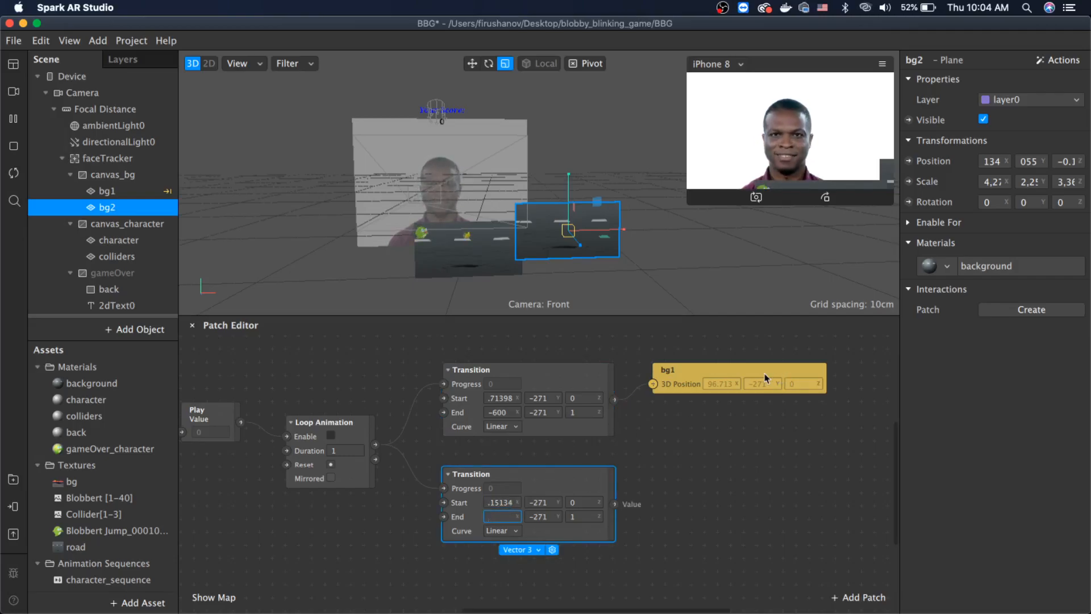
click(494, 398)
key(super+a)
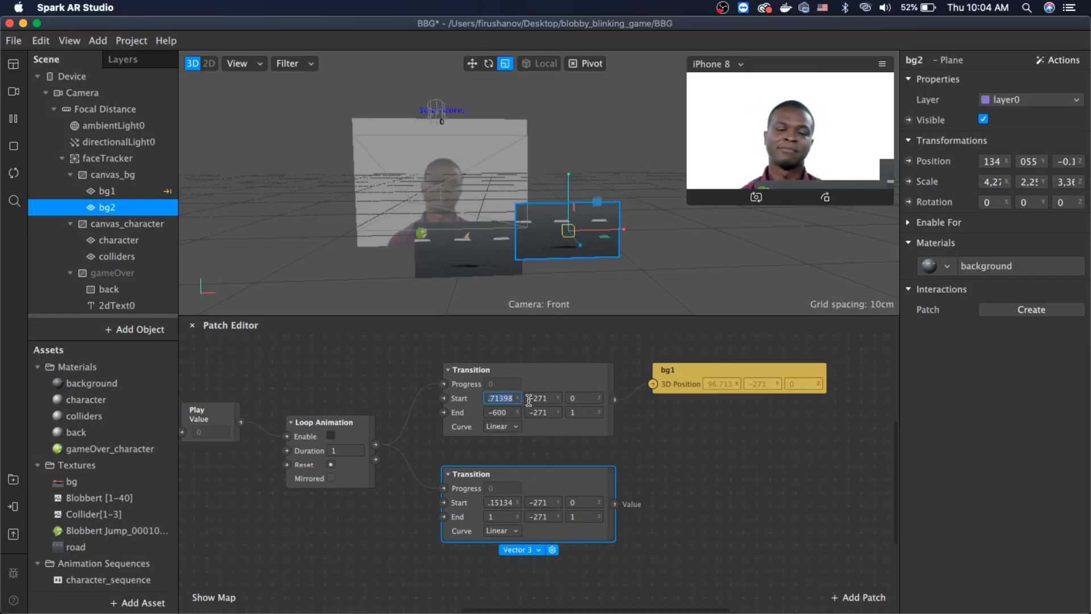
click(509, 516)
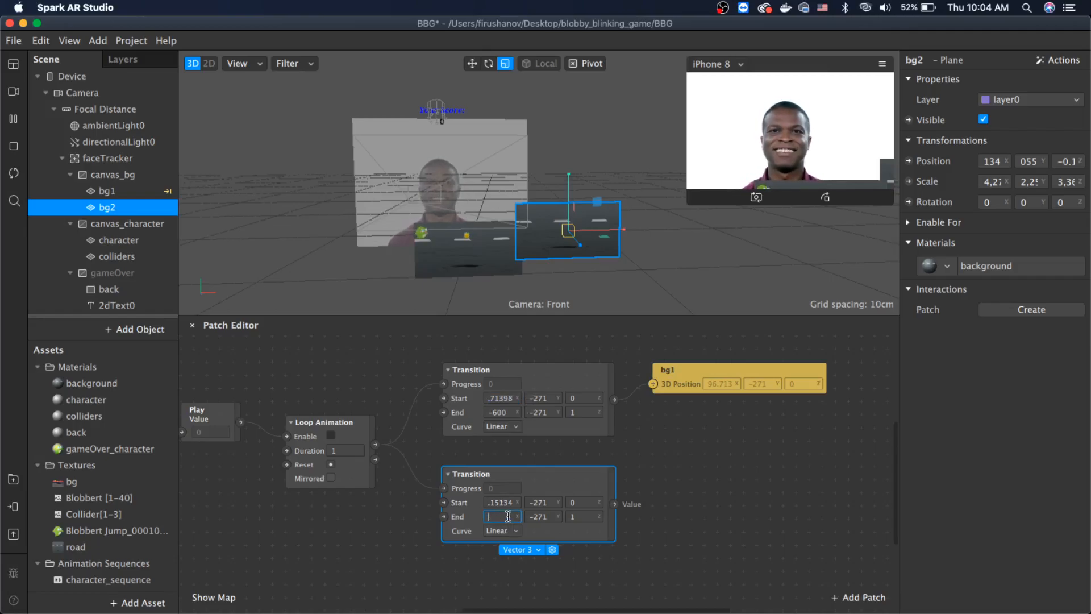
text(.71398)
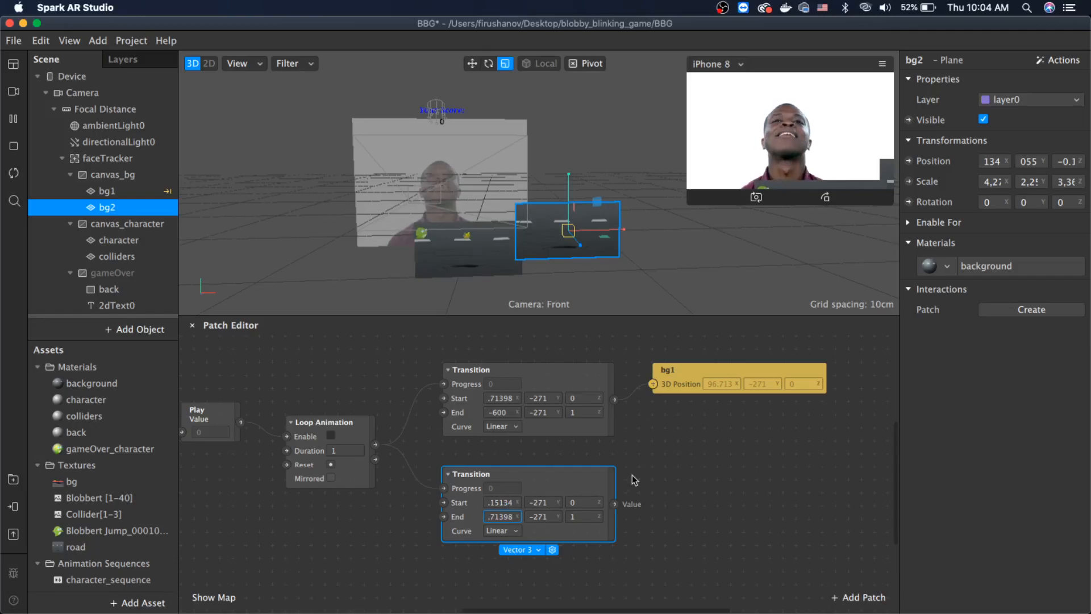
Create a patch for bg2's position and connect the second Transition's Value output to its 3D Position
click(907, 161)
drag(639, 482, 741, 484)
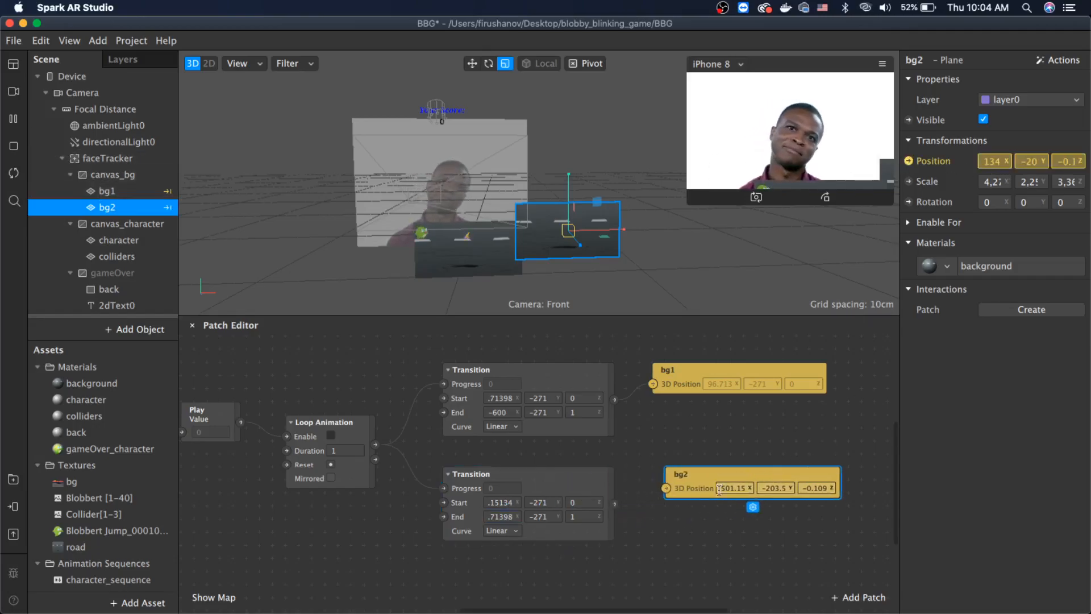
click(613, 504)
click(665, 488)
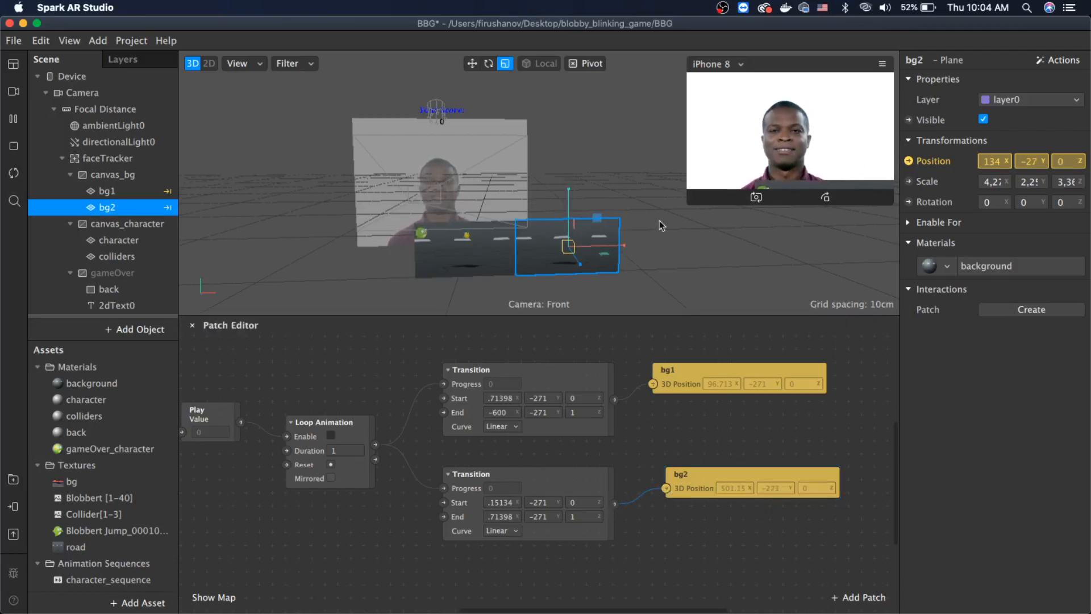
Rotate the simulated device back to portrait, enlarge its preview, tap the simulated screen to play the loop, and shrink the preview slightly
click(825, 197)
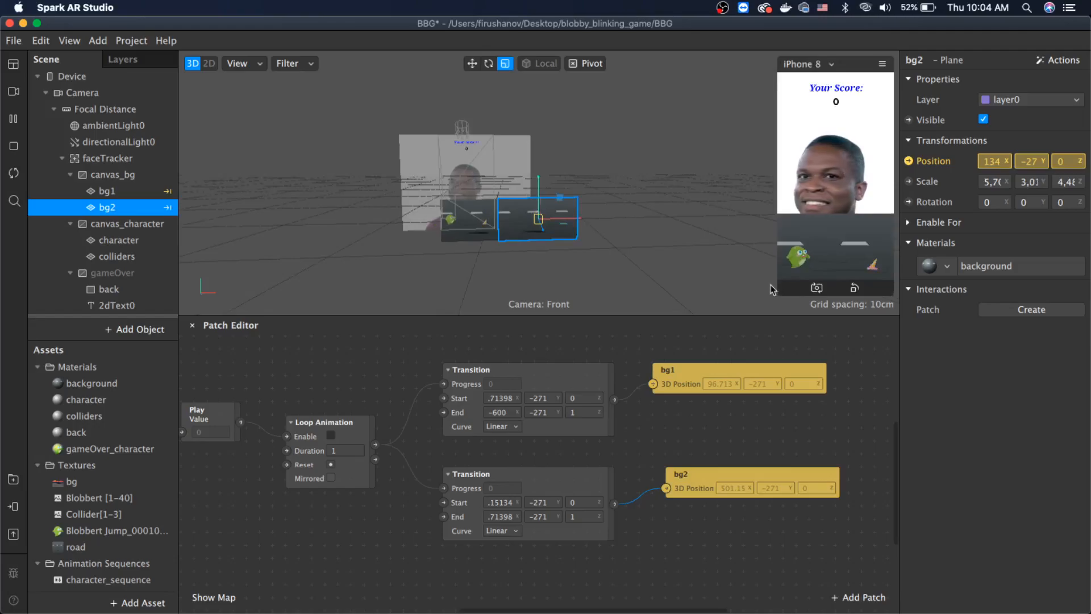
drag(777, 293, 709, 417)
click(776, 286)
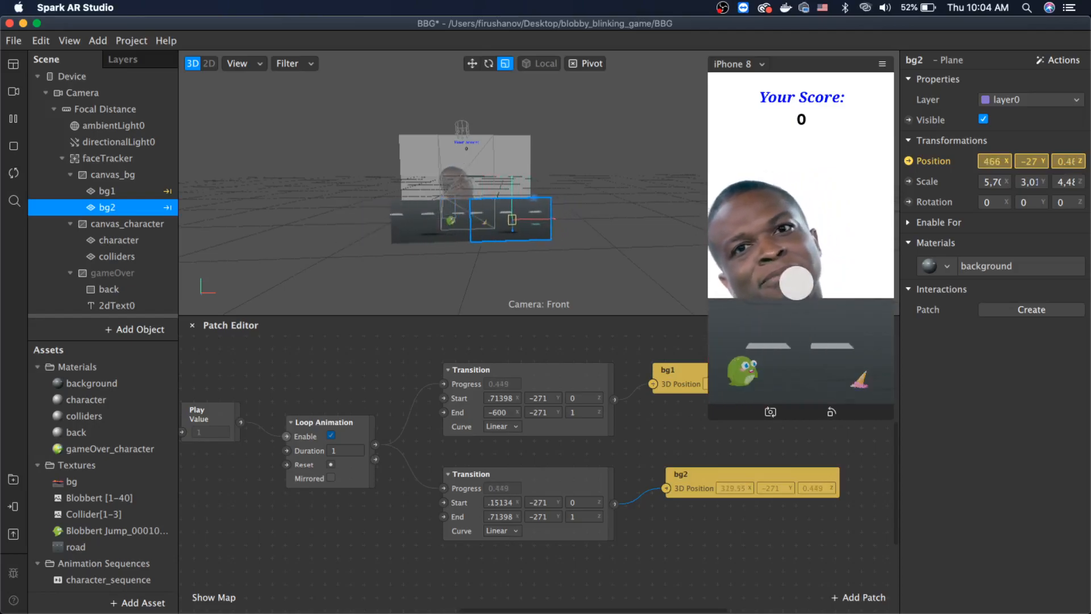
drag(708, 420, 751, 345)
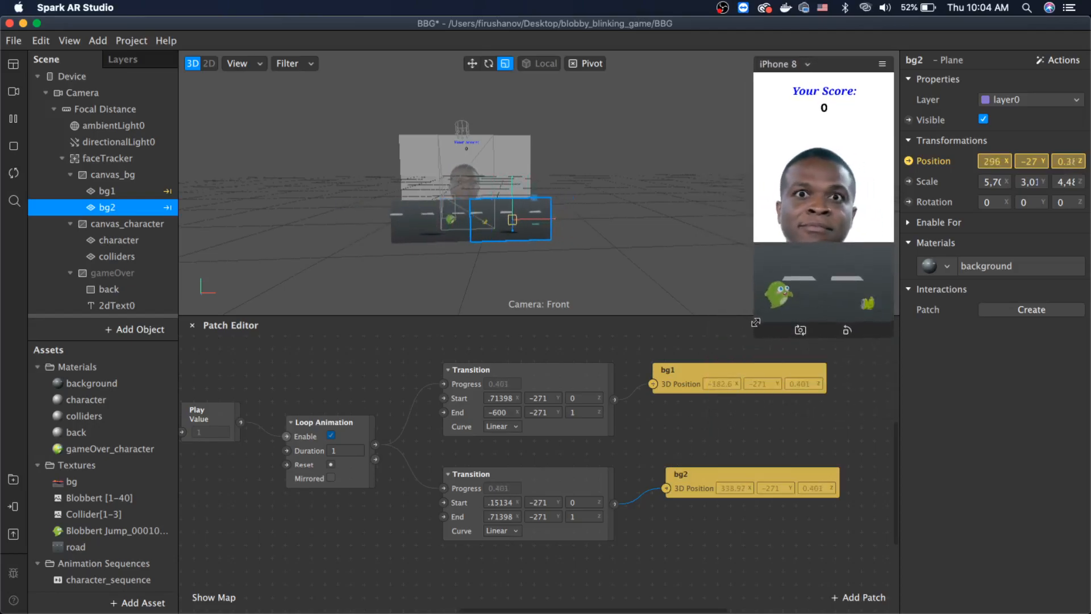
Set the End X of bg1's Transition to -400 and the End Z of both Transitions to 0
click(498, 412)
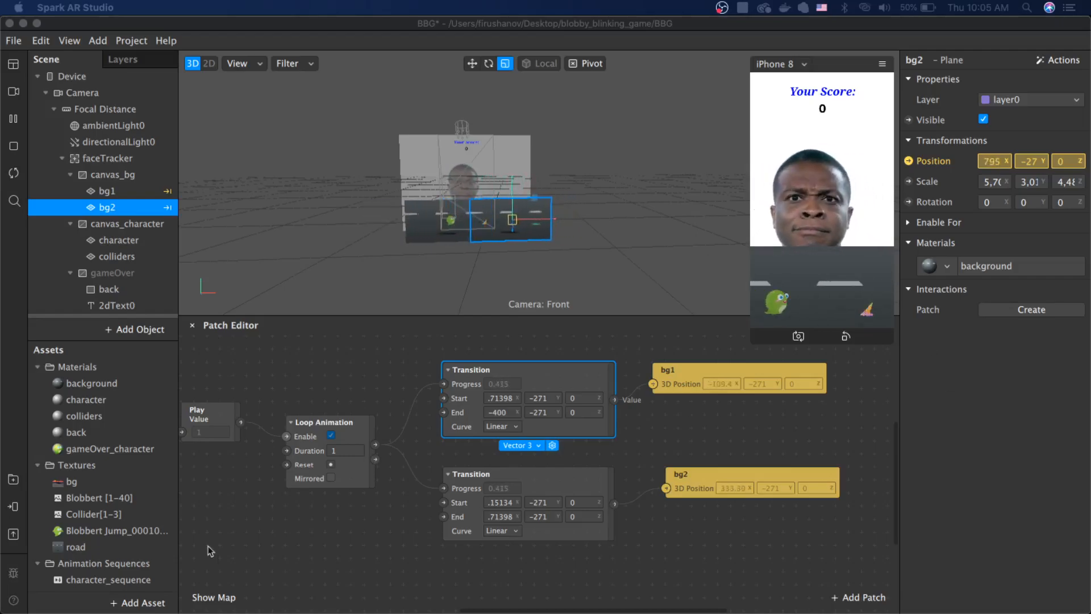
click(609, 583)
Group the Loop Animation, both Transitions and the bg1 and bg2 position patches as "bg", placing the group beside the Play patch
scroll(609, 583, down, 3)
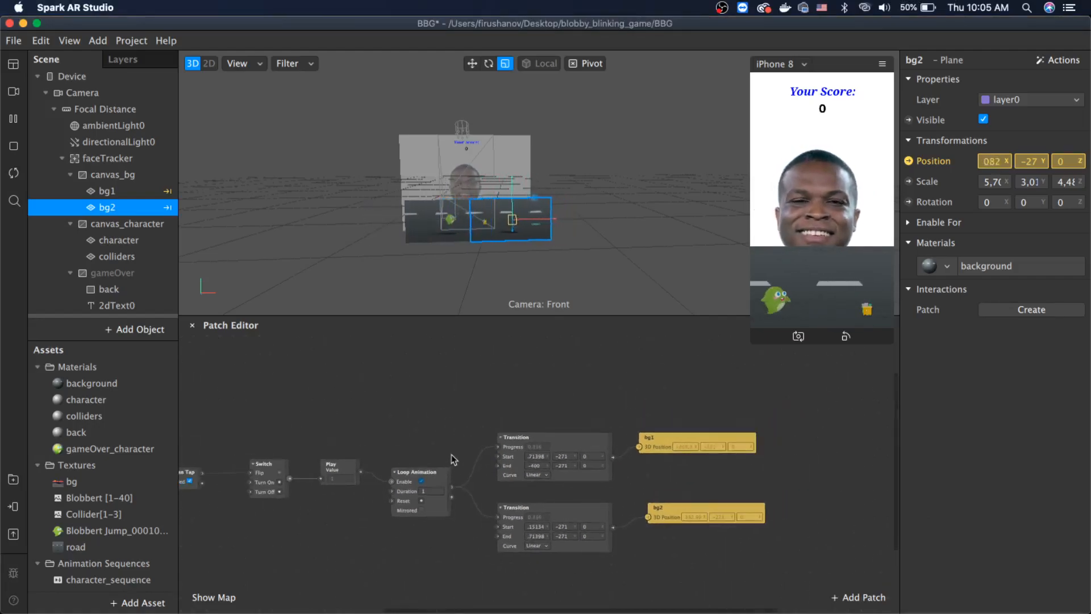
drag(397, 397, 804, 578)
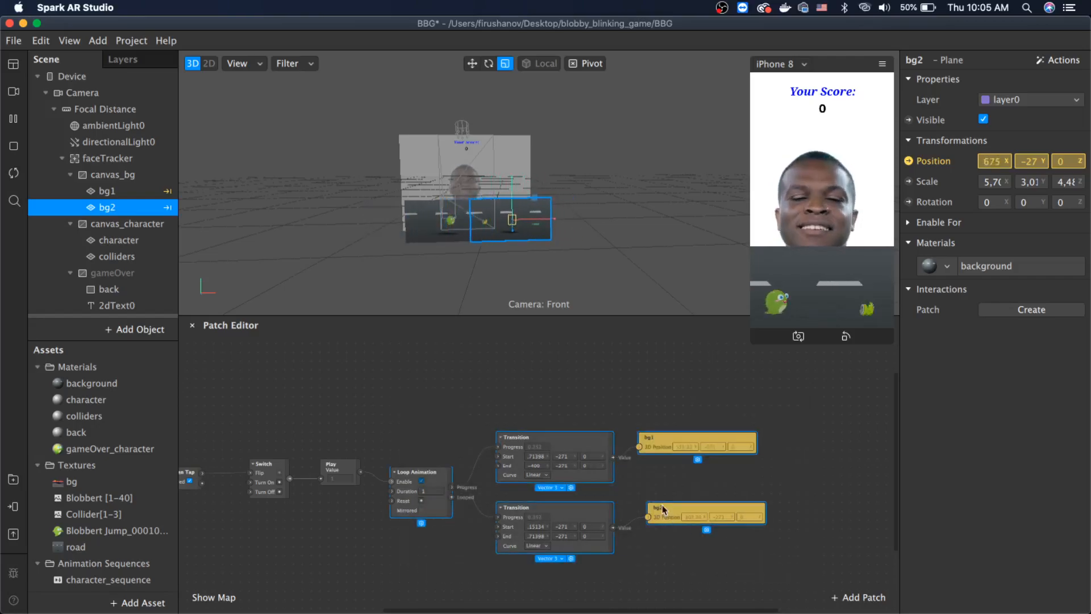
right_click(662, 508)
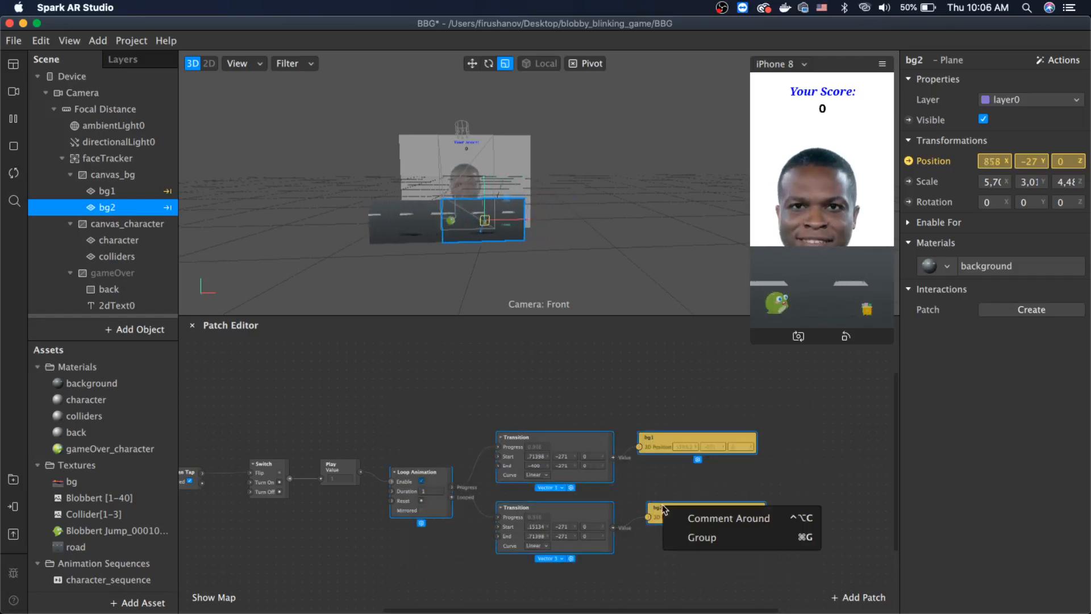
click(704, 538)
drag(556, 473, 463, 433)
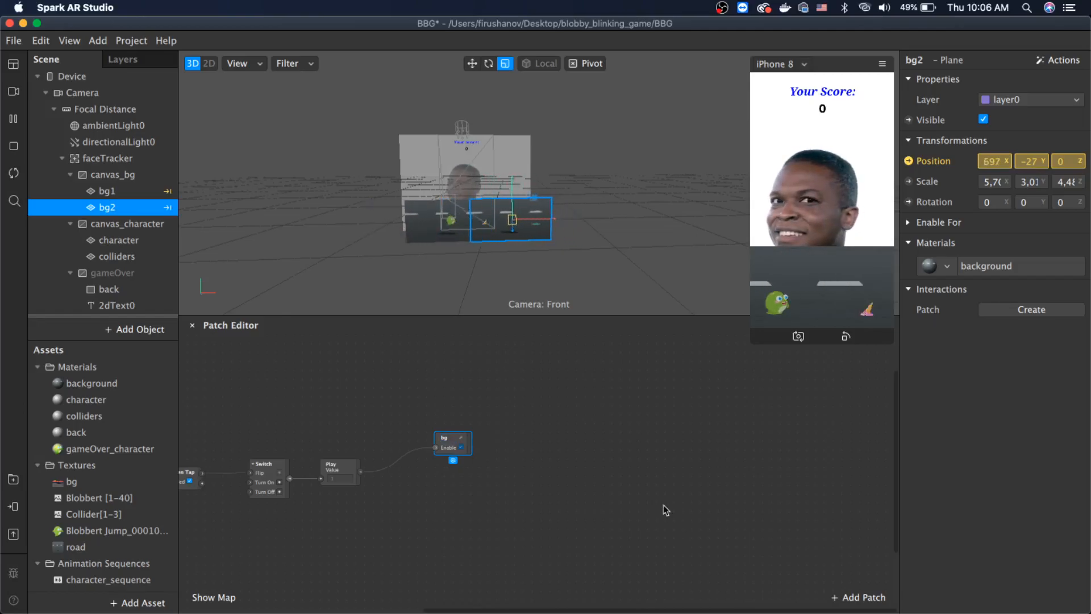
Move the bg group closer to the Play patch and add a Loop Animation patch in the free space below the existing chain
drag(452, 445, 417, 472)
scroll(383, 504, left, 5)
scroll(485, 517, down, 3)
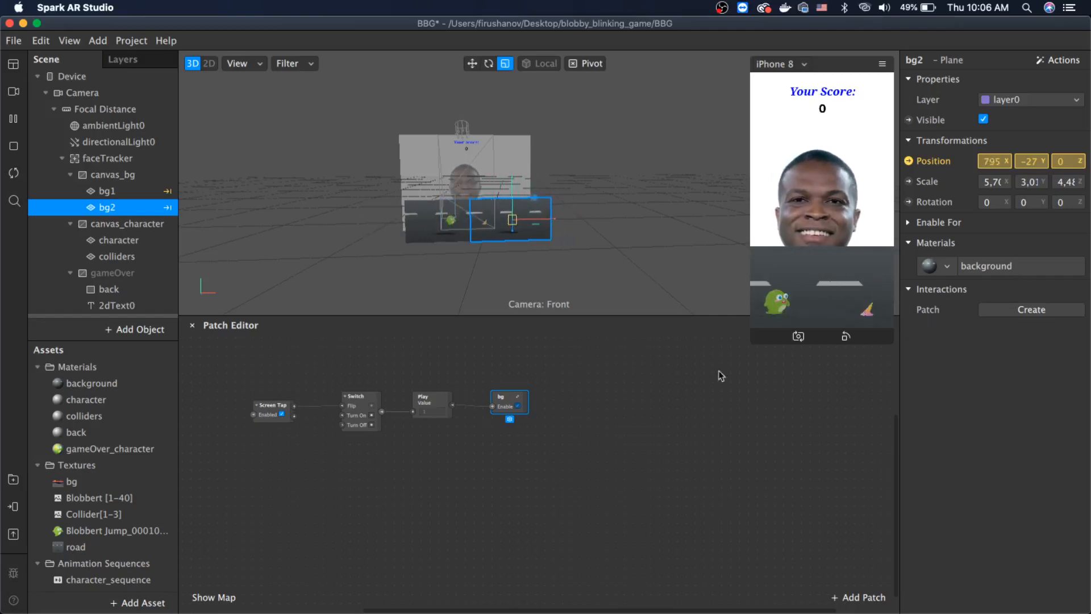
click(391, 551)
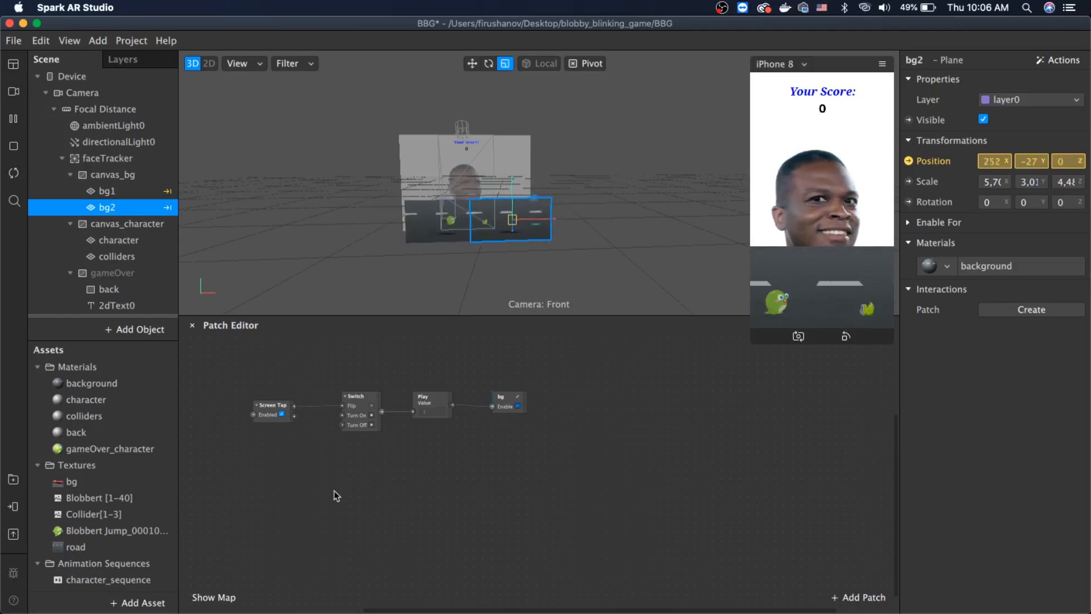
double_click(334, 495)
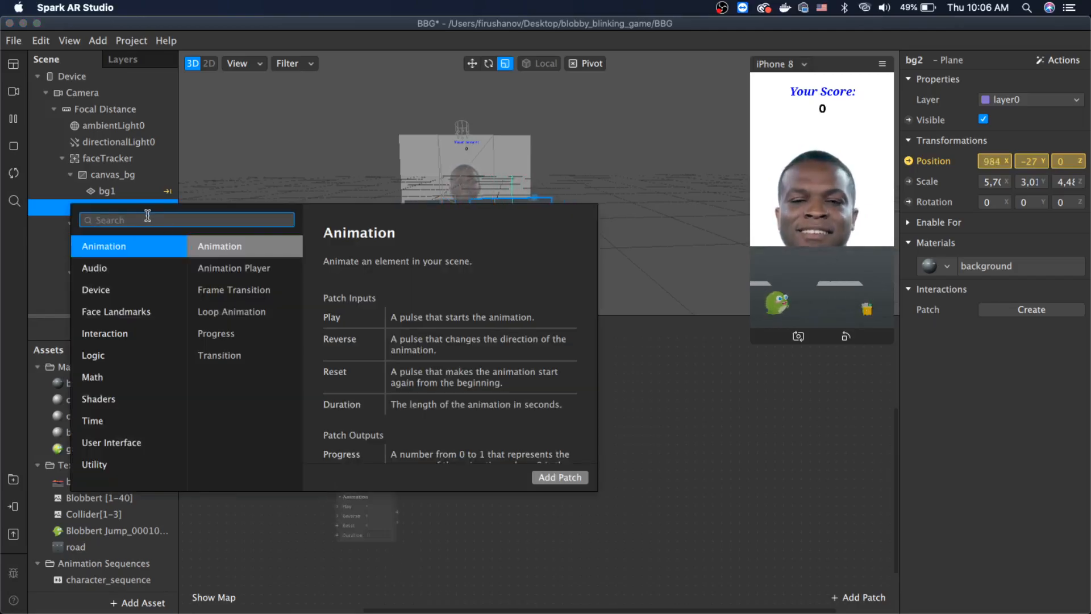
text(loop)
key(Return)
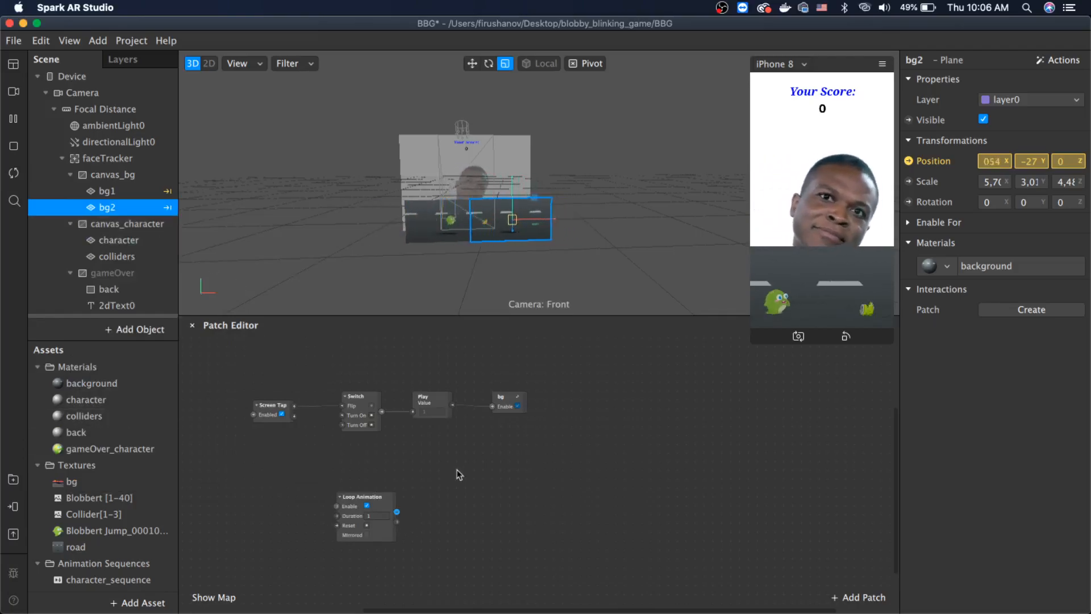
Add a Transition patch fed by the new Loop Animation's Progress output, and line both patches up below the Screen Tap and Switch patches
drag(397, 511, 485, 483)
text(trans)
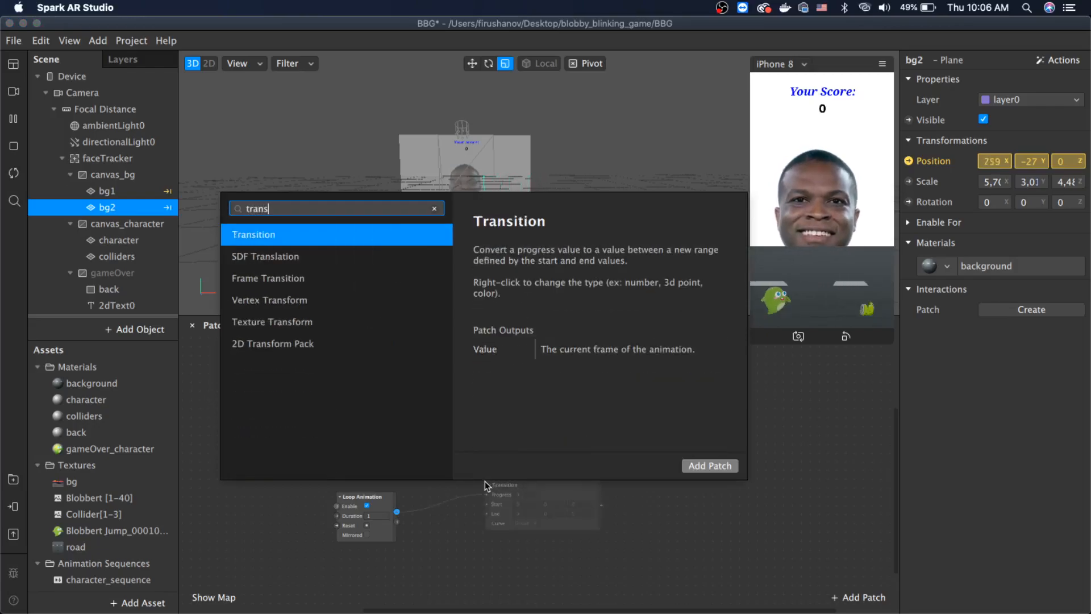
key(Return)
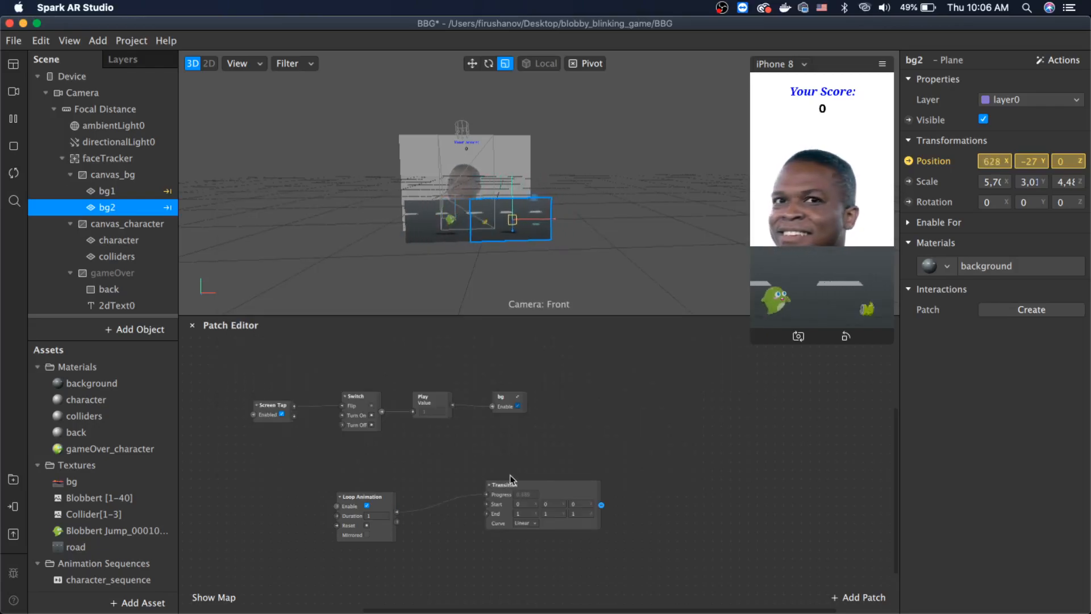
drag(517, 485, 496, 467)
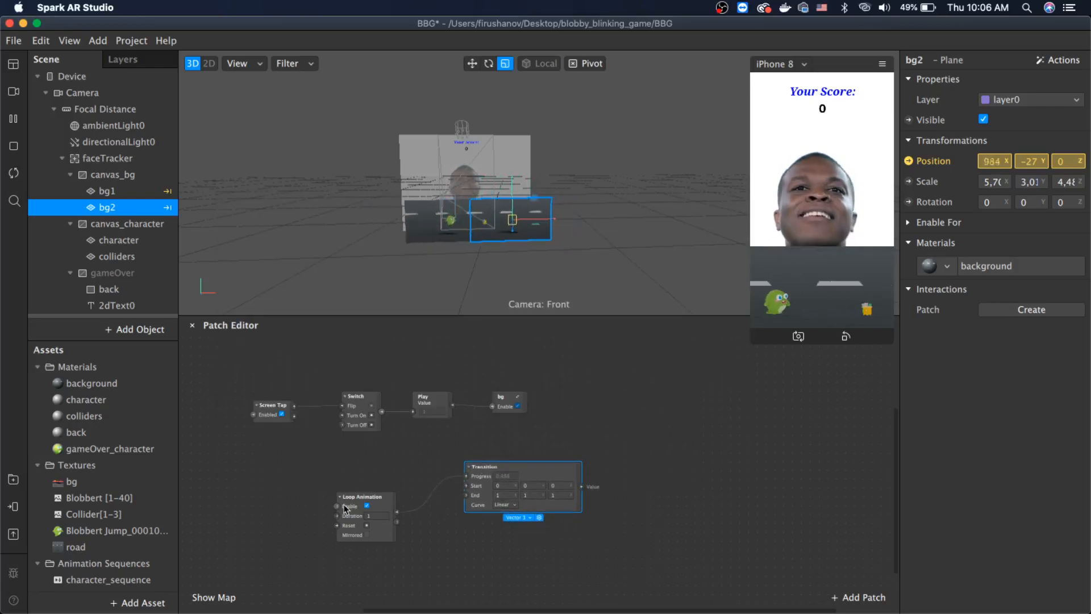
drag(352, 501, 258, 505)
drag(503, 471, 379, 488)
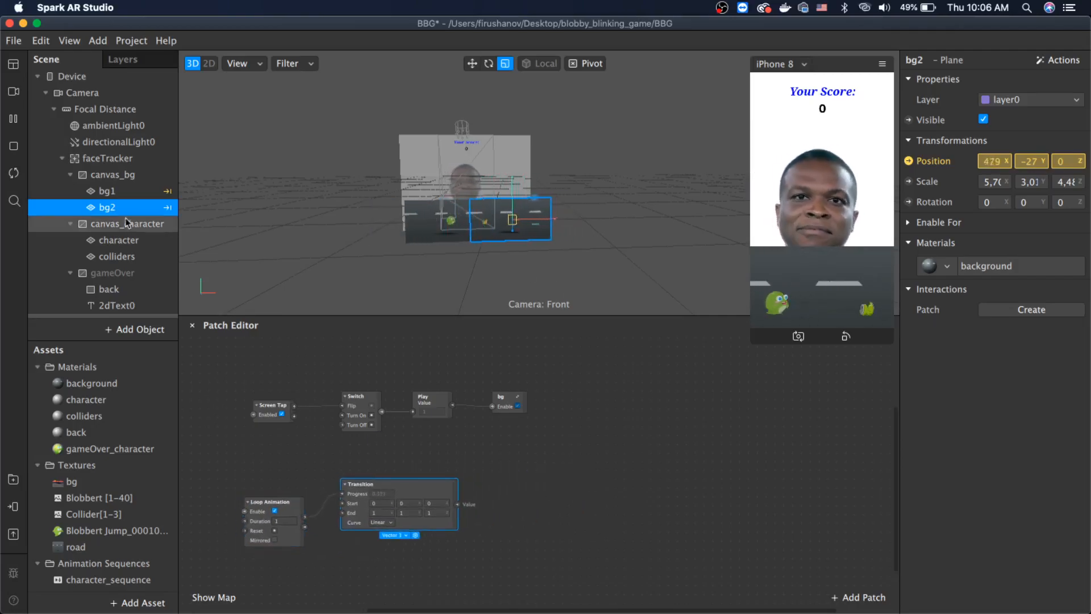
Move the colliders plane along its X axis until it sits just outside the right edge of the phone frame
click(114, 257)
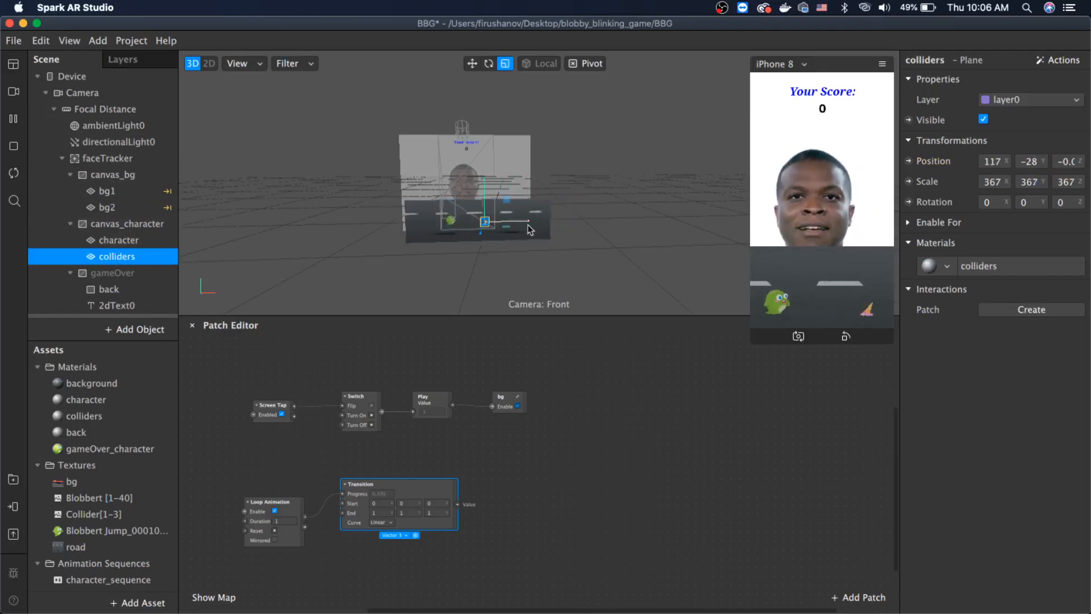
scroll(470, 233, up, 5)
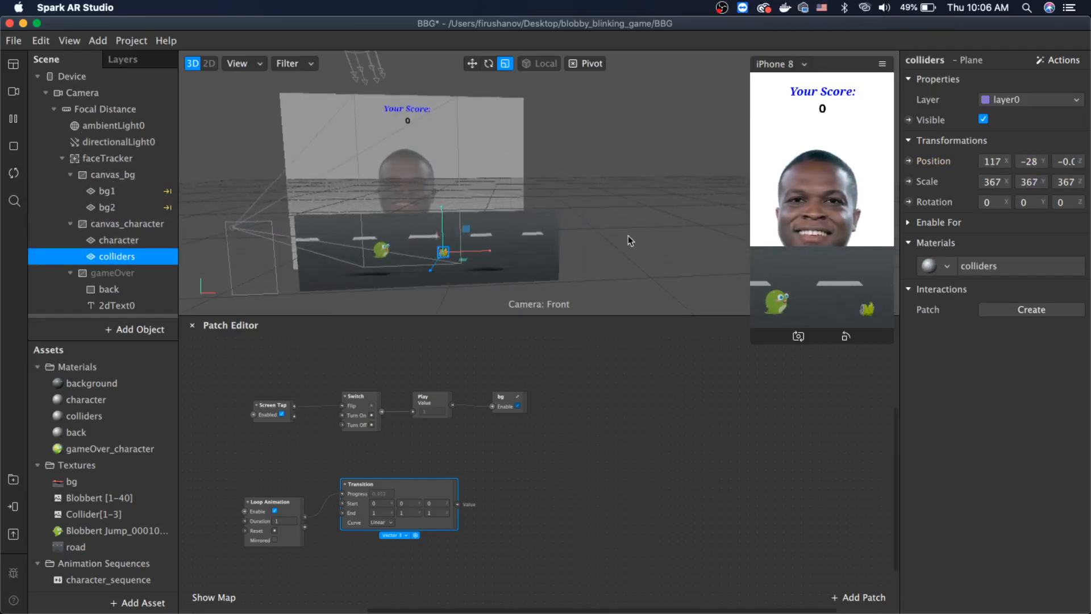
drag(589, 239, 415, 407)
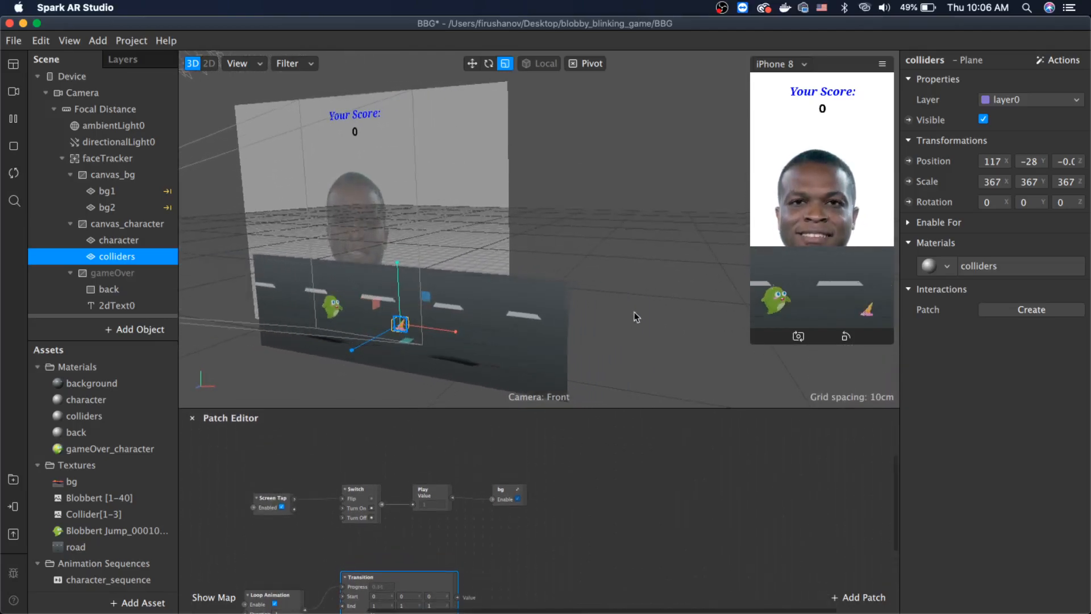
drag(641, 309, 451, 340)
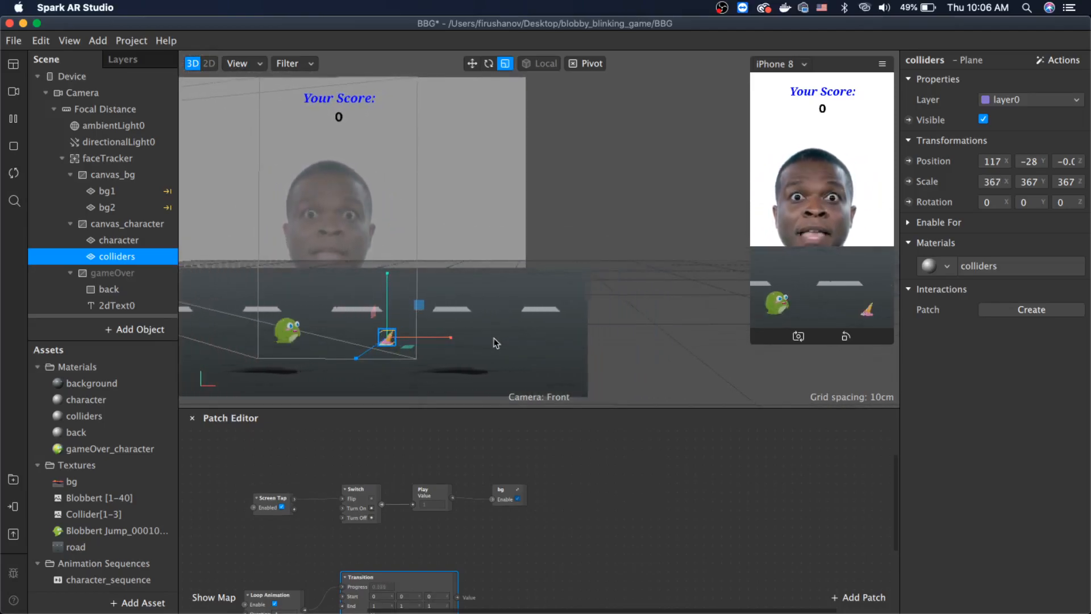
click(472, 63)
drag(455, 338, 502, 302)
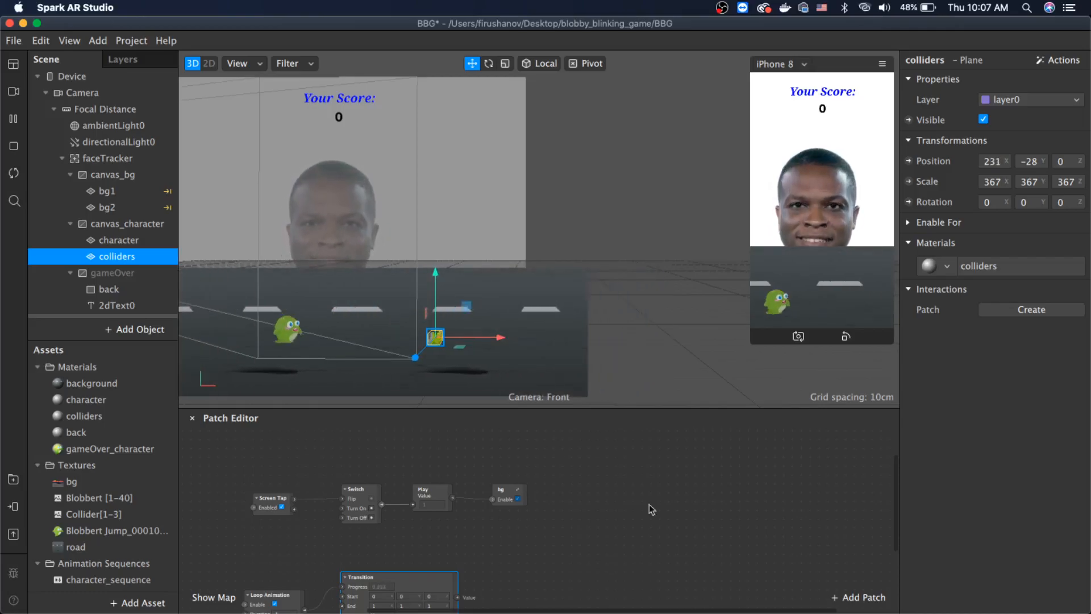
Set the End Z of the new Transition to 0
scroll(422, 579, down, 5)
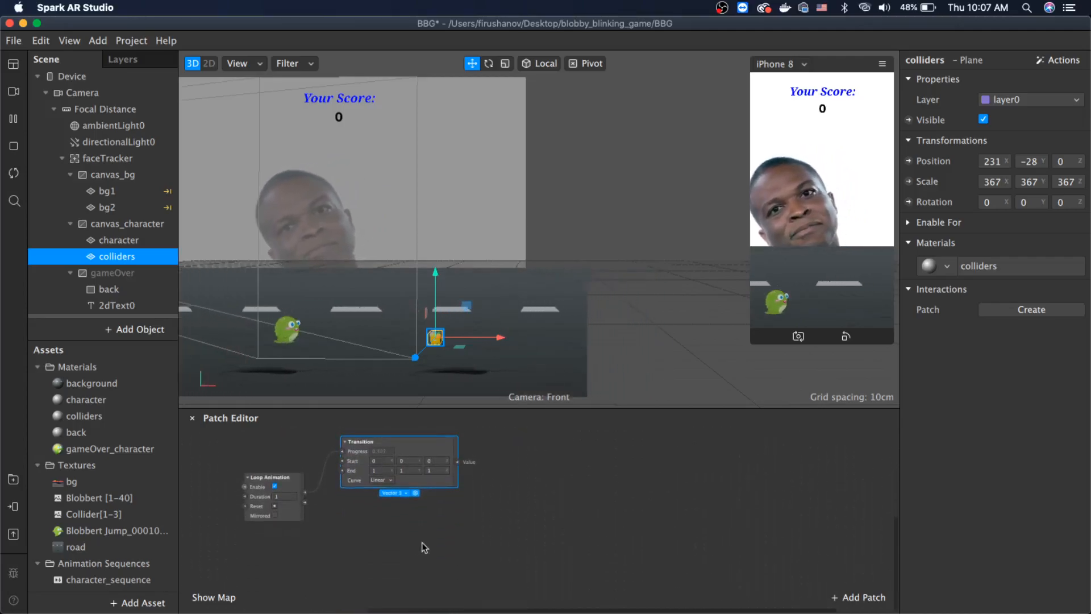
scroll(422, 547, up, 1)
scroll(422, 542, up, 3)
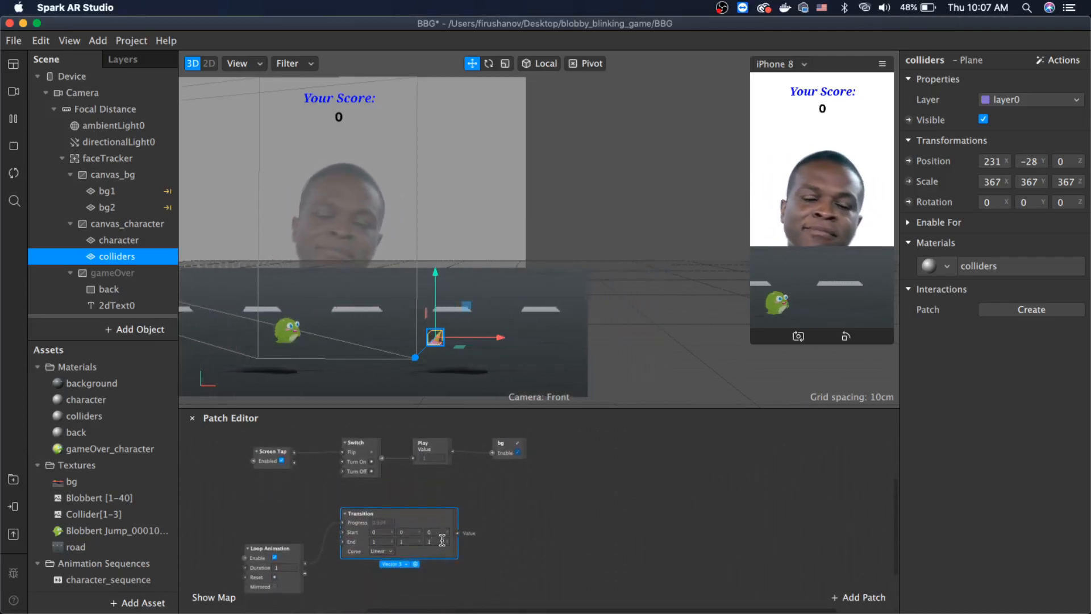
click(441, 542)
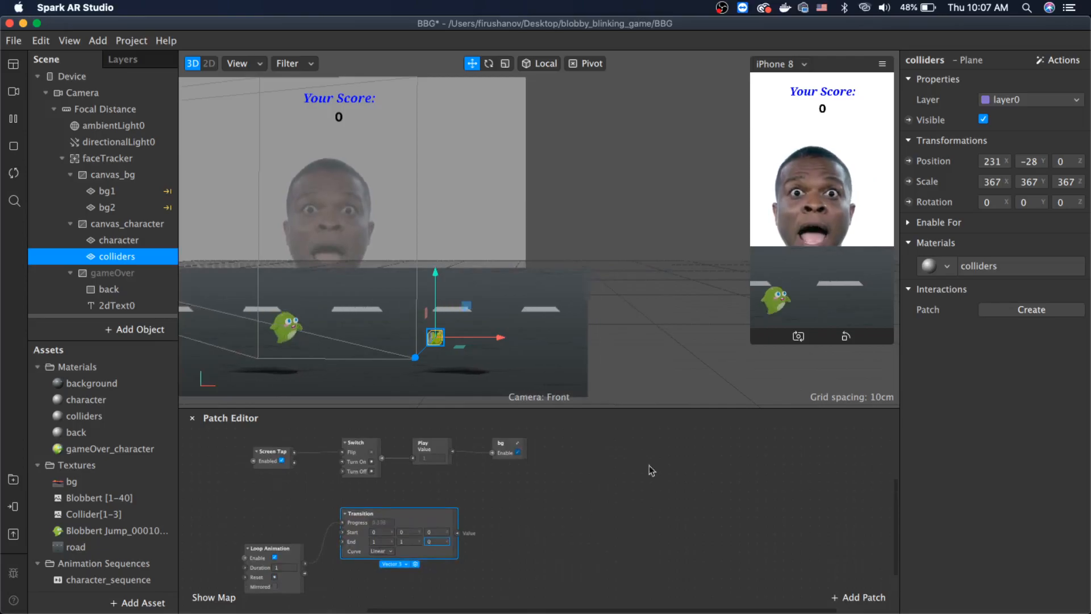
Copy the colliders plane's Y position into the Start Y of the new Transition
click(993, 161)
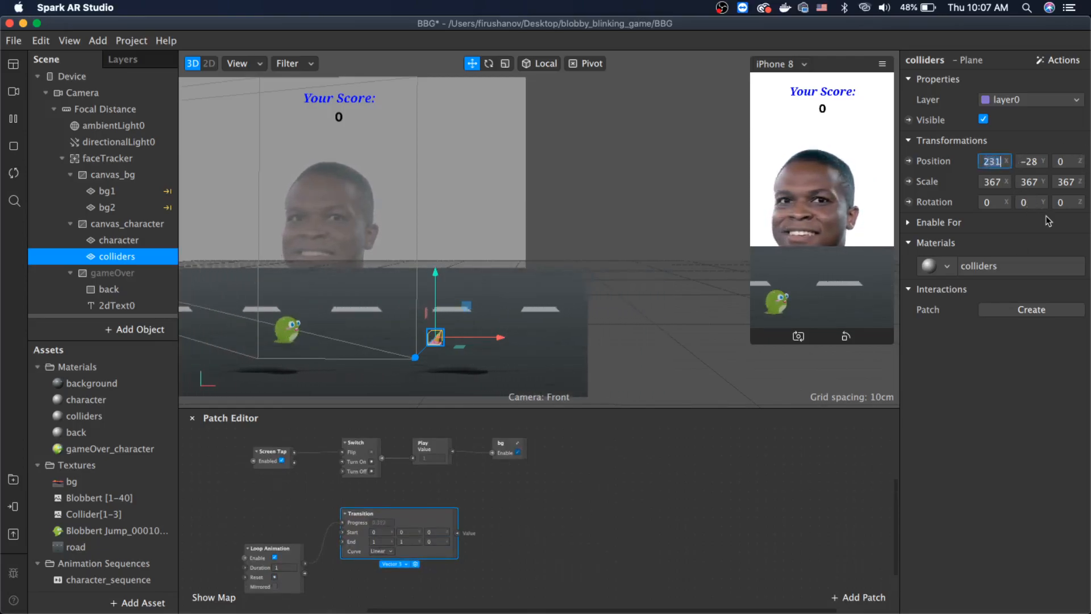
key(Tab)
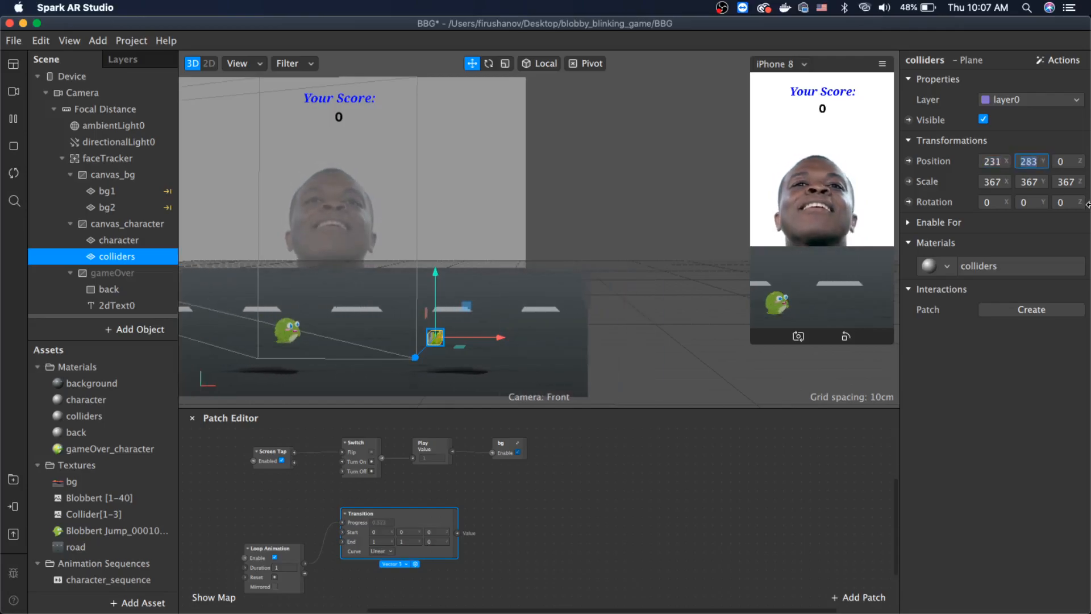
text(452)
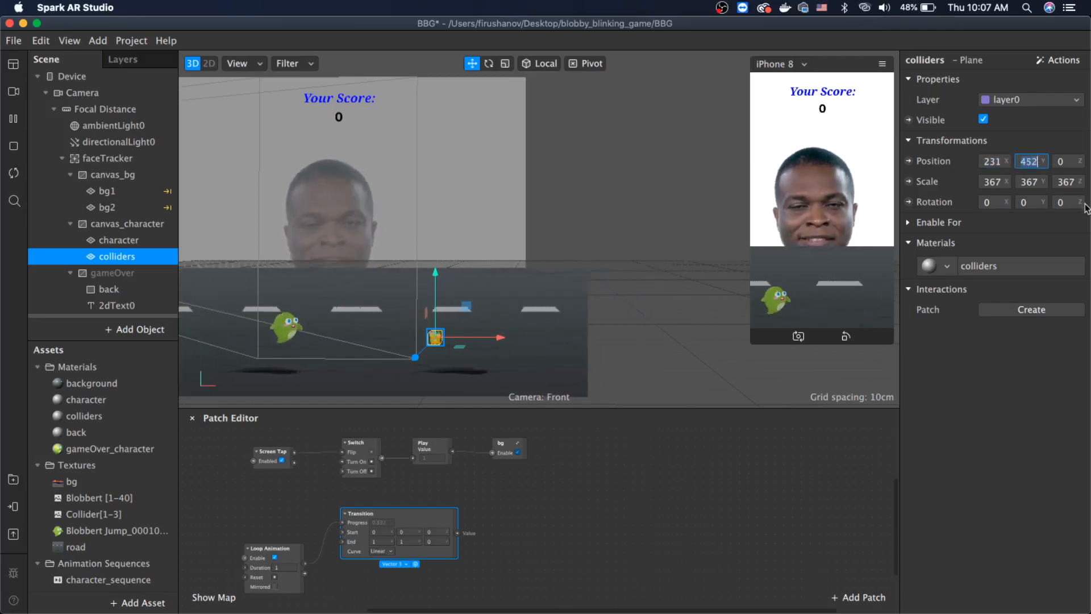
click(409, 532)
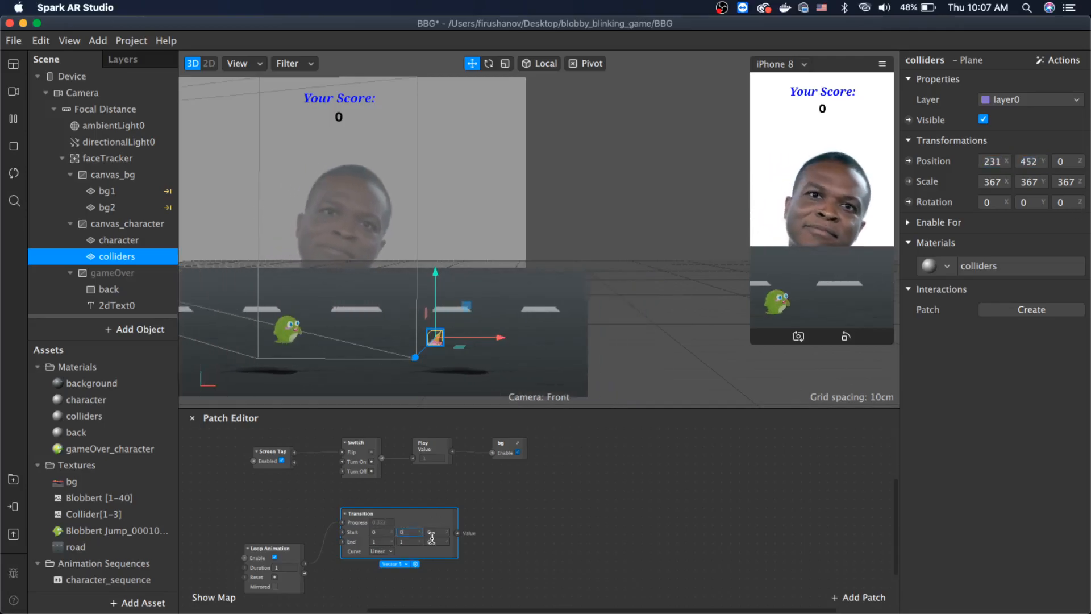
text(.16452)
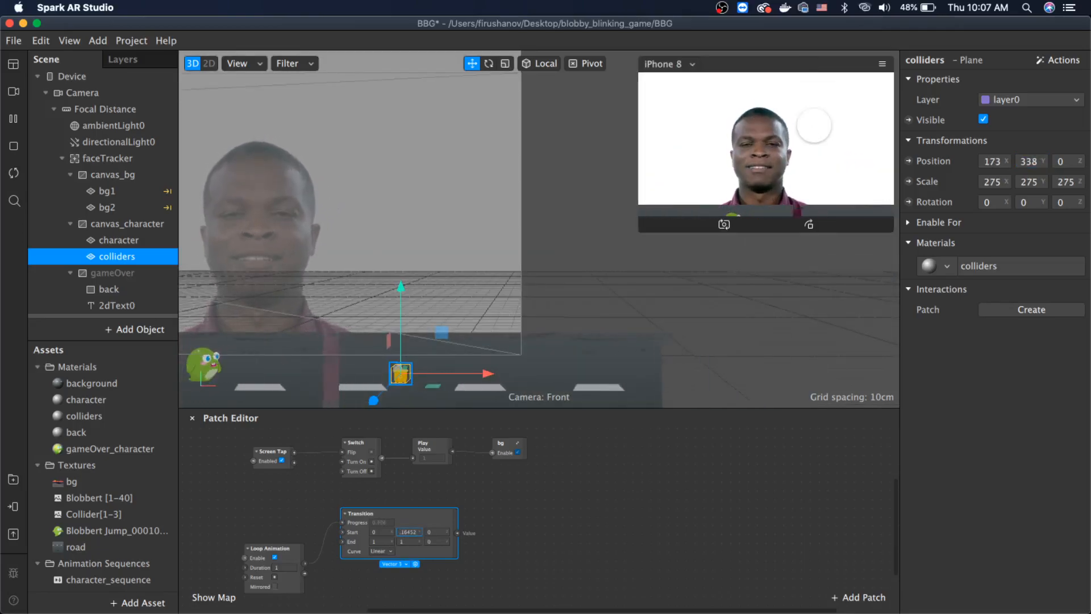
Rotate the simulated device back to portrait and give the Transition's End Y the same value as its Start Y
click(809, 226)
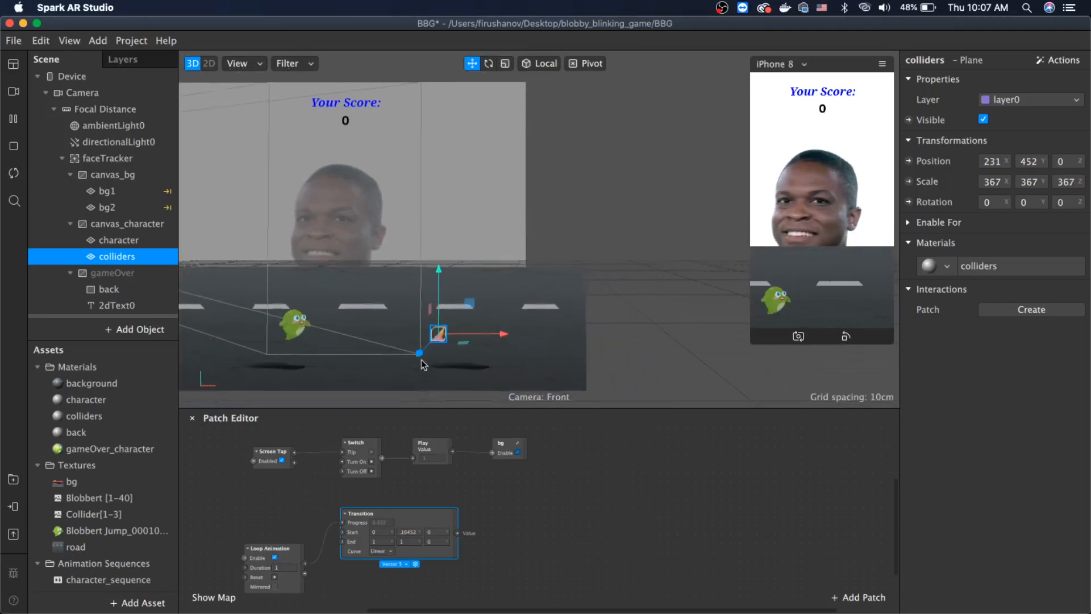
scroll(423, 365, up, 1)
scroll(461, 520, down, 3)
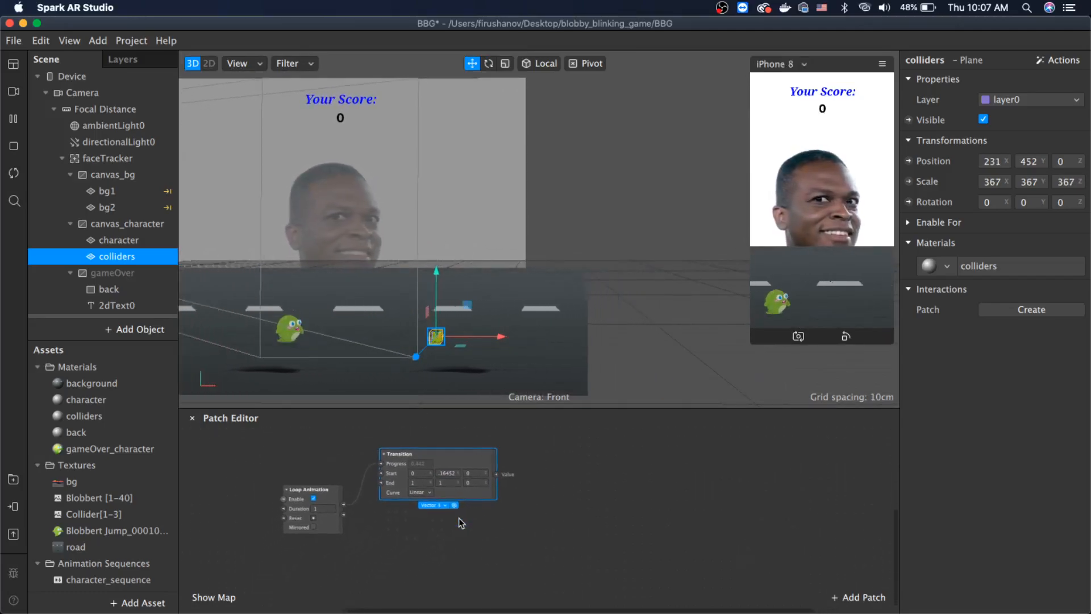
scroll(461, 514, up, 2)
scroll(462, 513, up, 1)
click(446, 464)
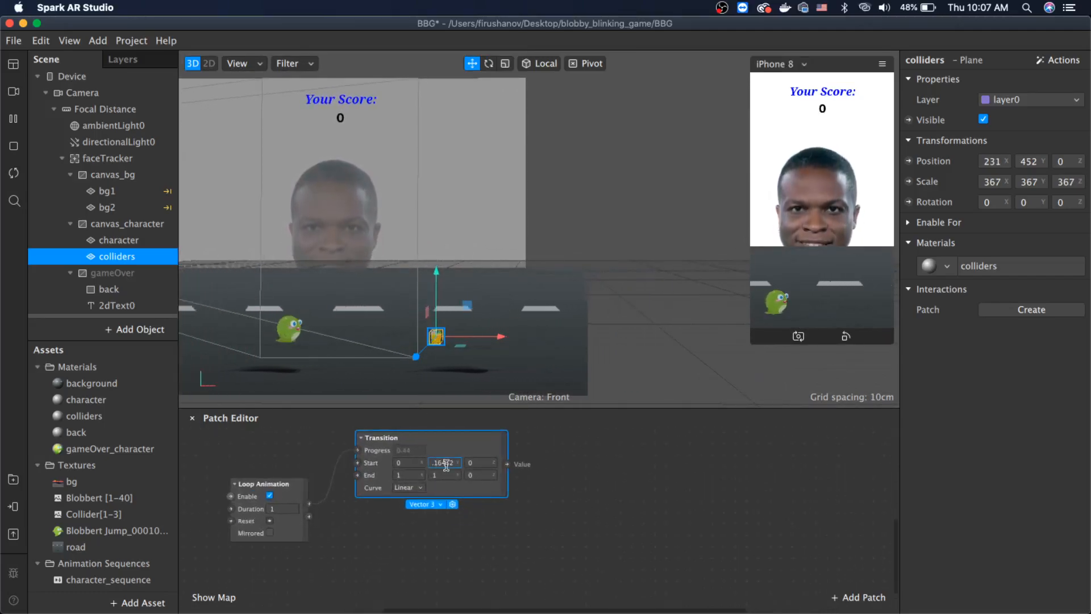
scroll(446, 464, down, 5)
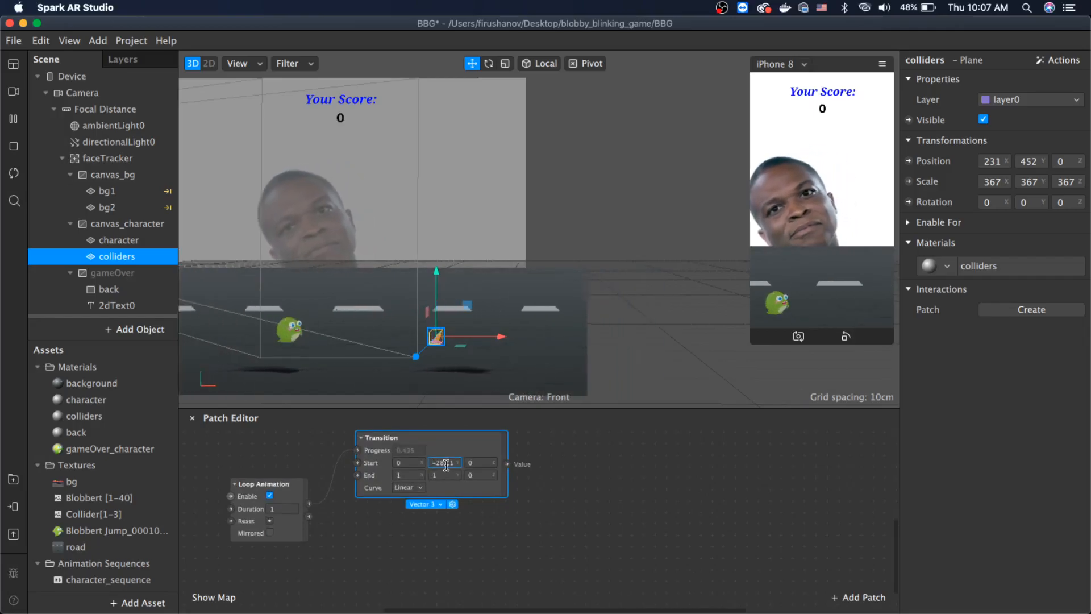
double_click(447, 463)
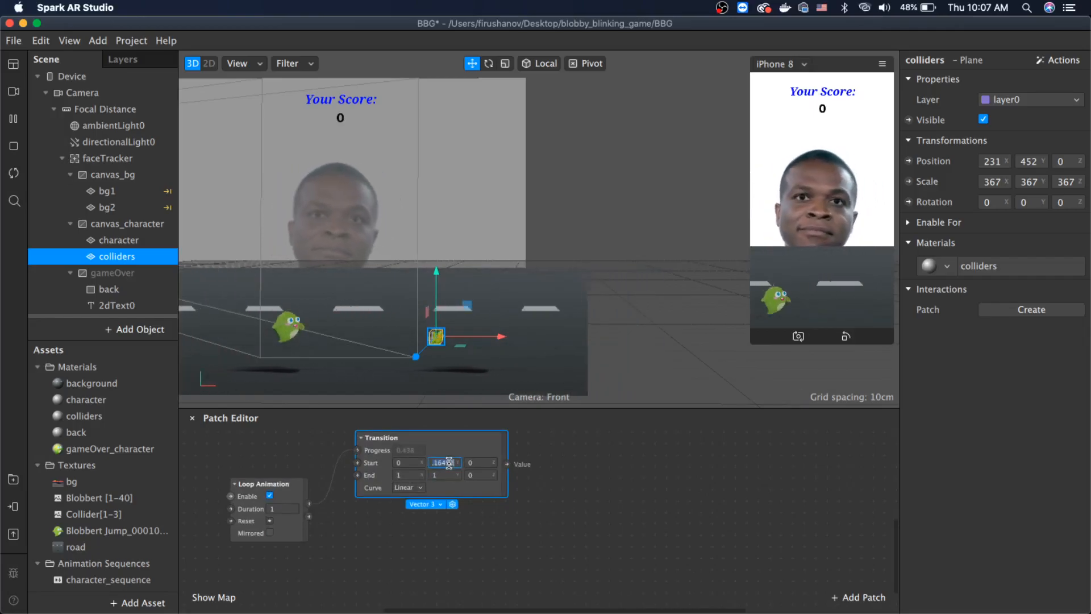
click(438, 475)
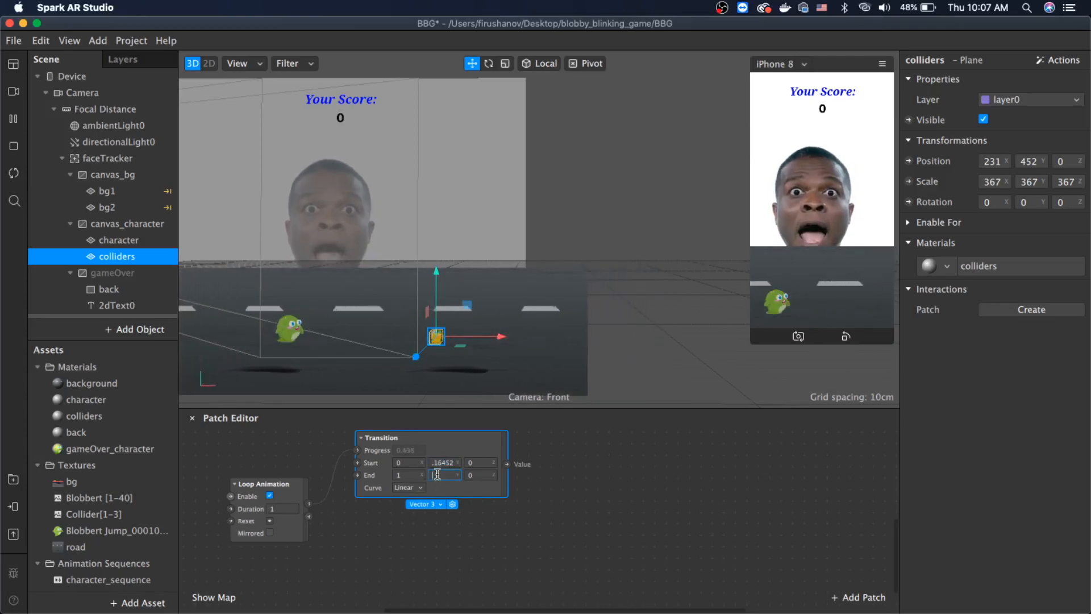
text(.16452)
click(571, 469)
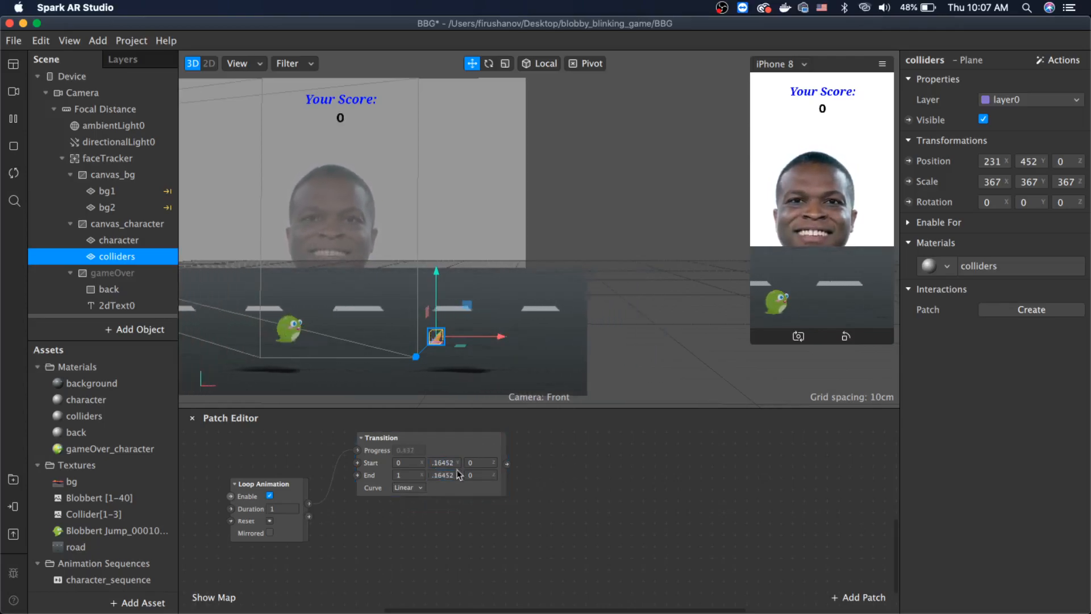
Copy the colliders plane's X position into the Transition's Start X
click(407, 463)
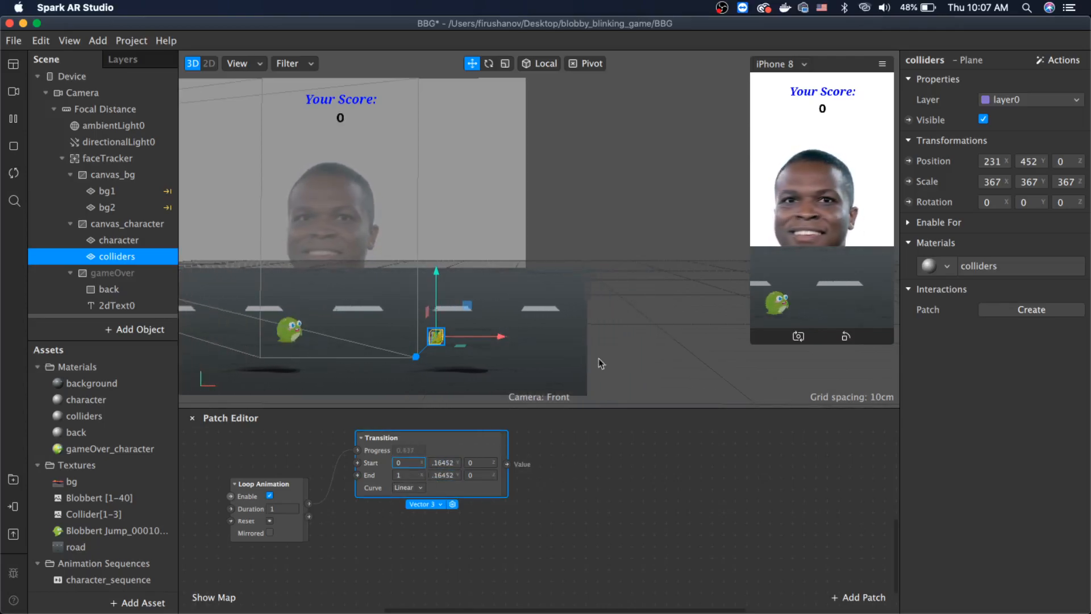
click(997, 161)
text(778)
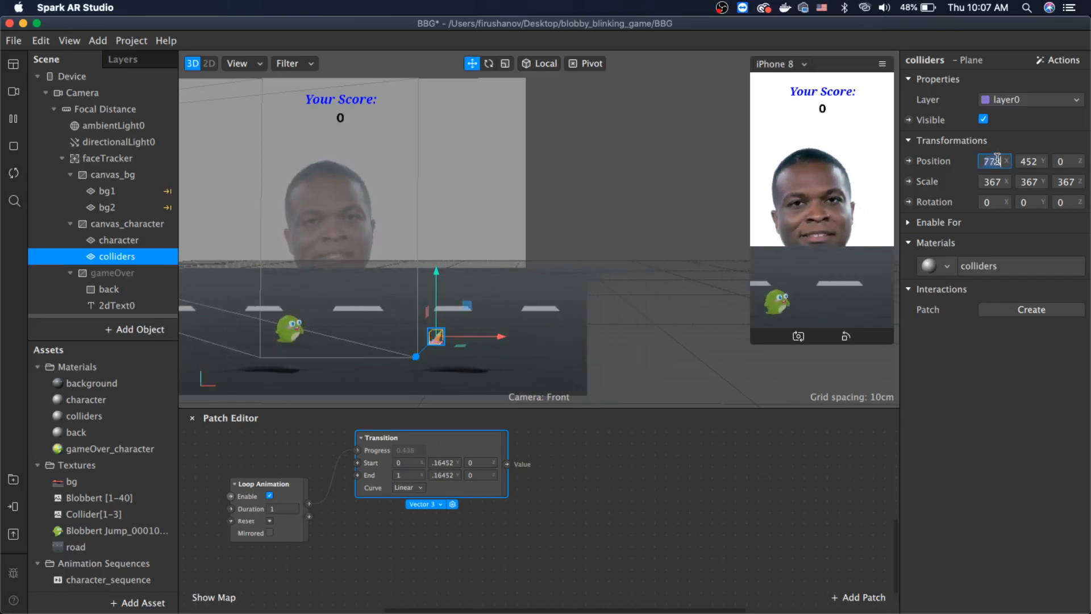
click(416, 463)
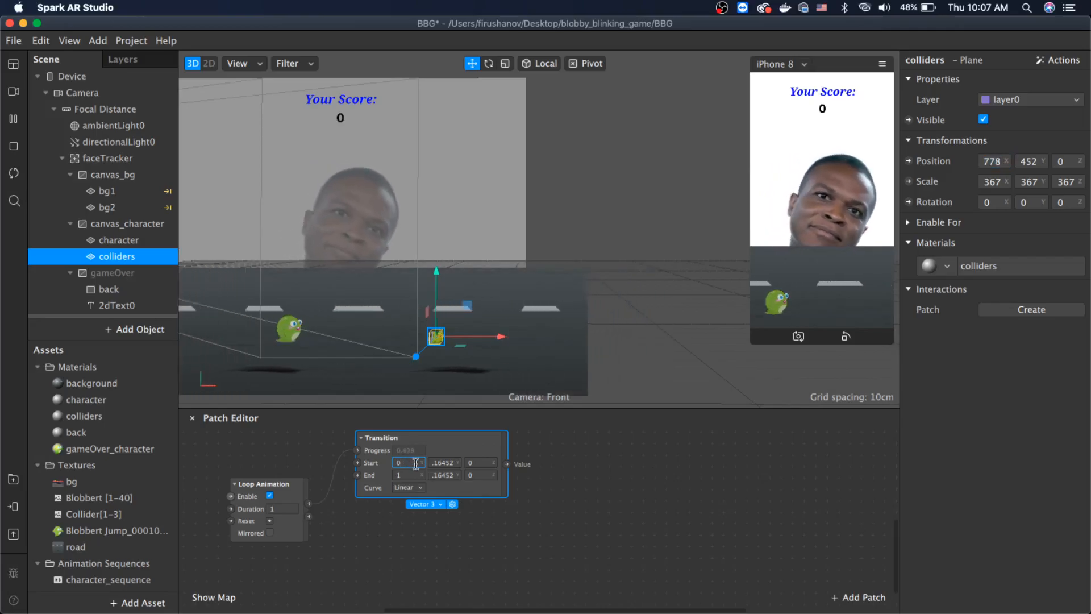
key(super+v)
Slide the colliders plane left past the character to gauge its exit position, and enter the Transition's End X
click(408, 474)
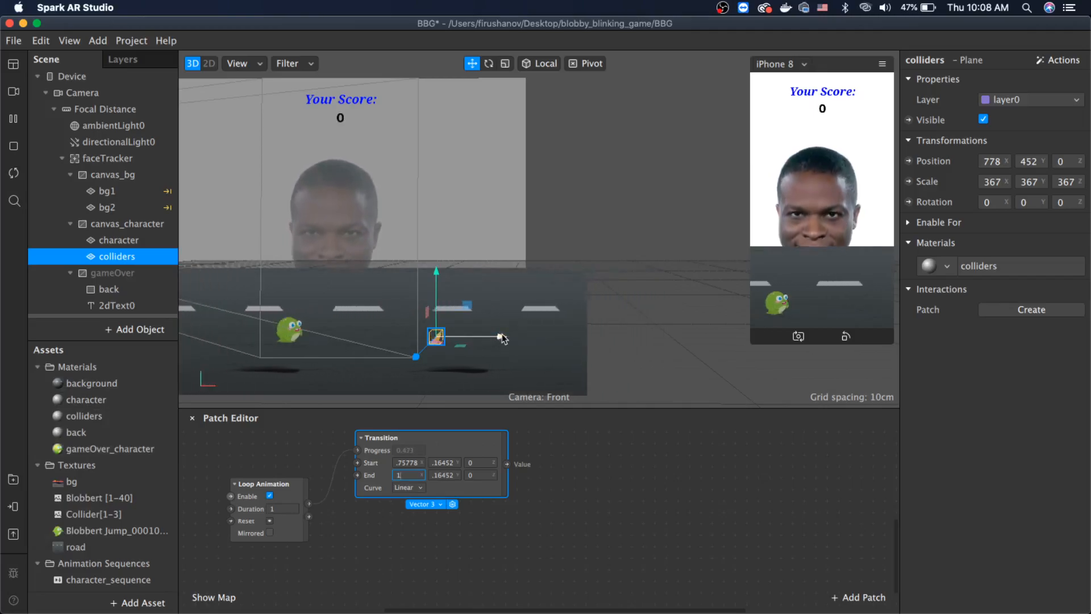
drag(494, 341, 335, 330)
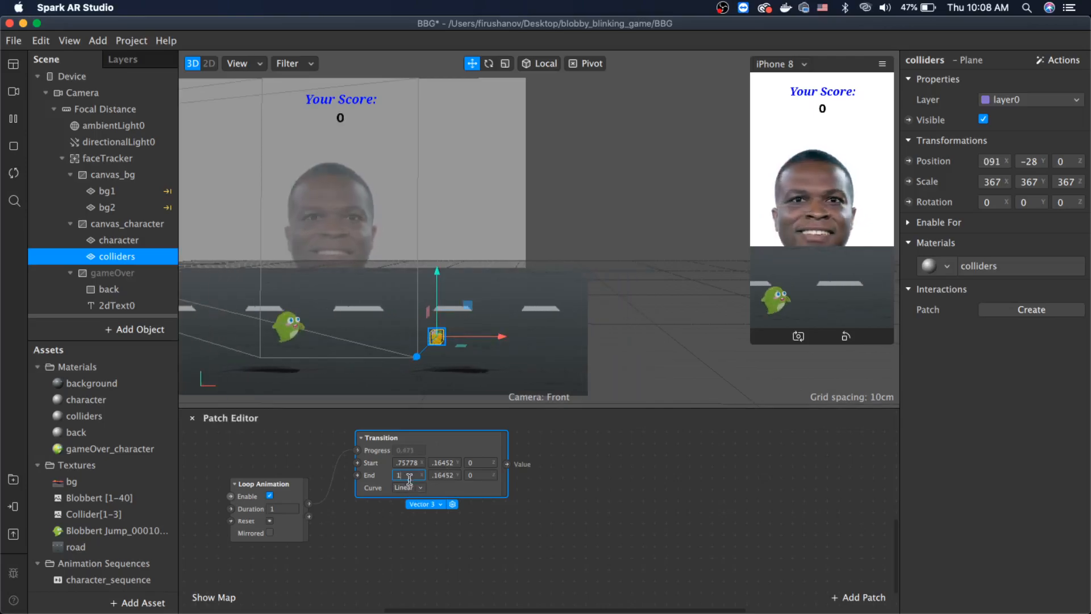
text(04)
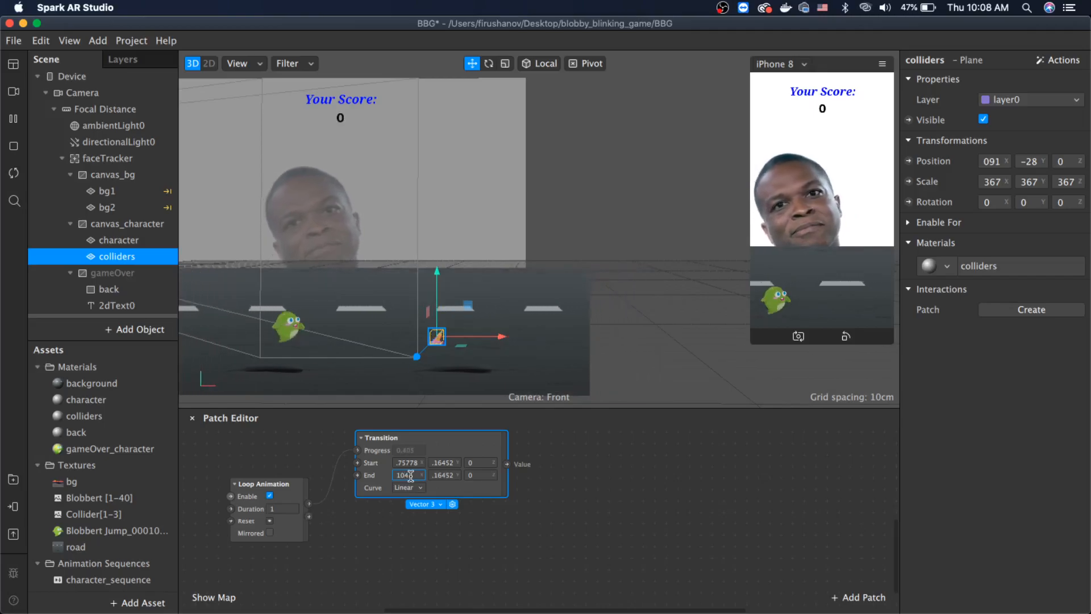
key(Return)
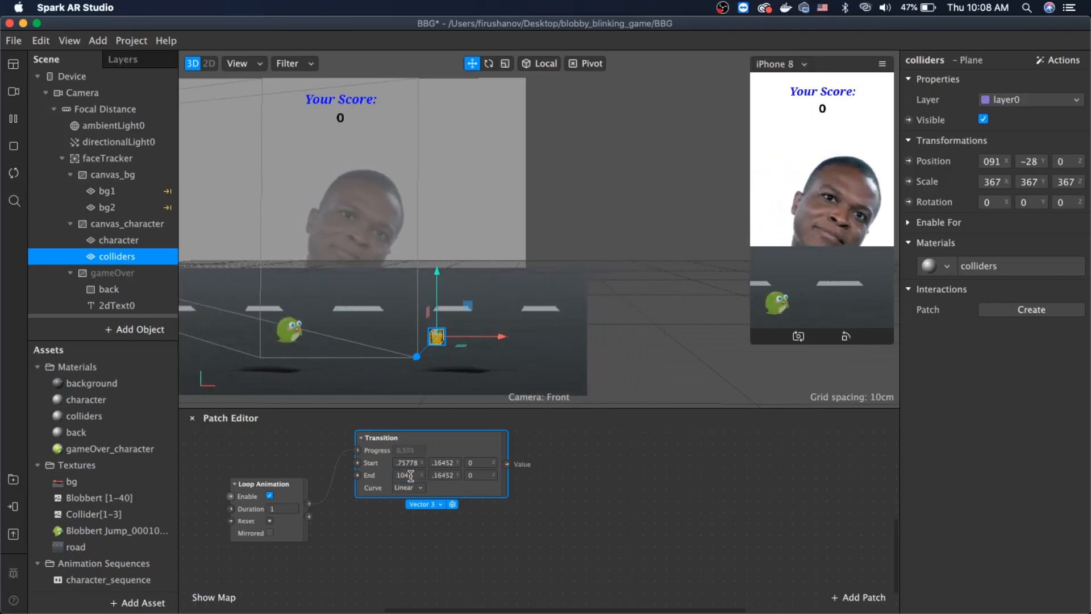
Create a position patch for the colliders plane and connect the Transition's value output to it
click(455, 439)
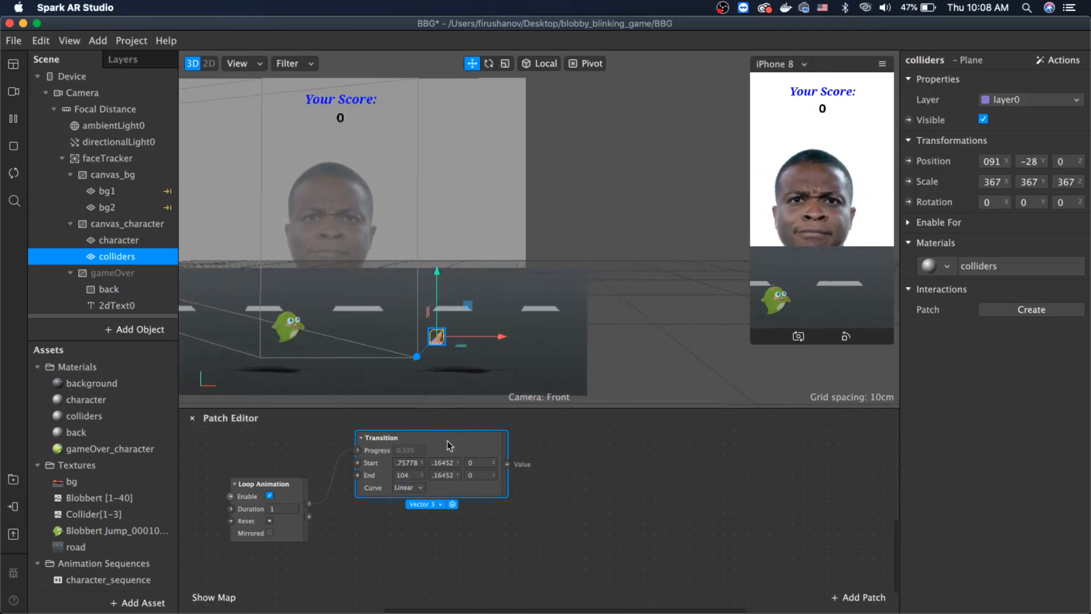
drag(448, 441, 445, 458)
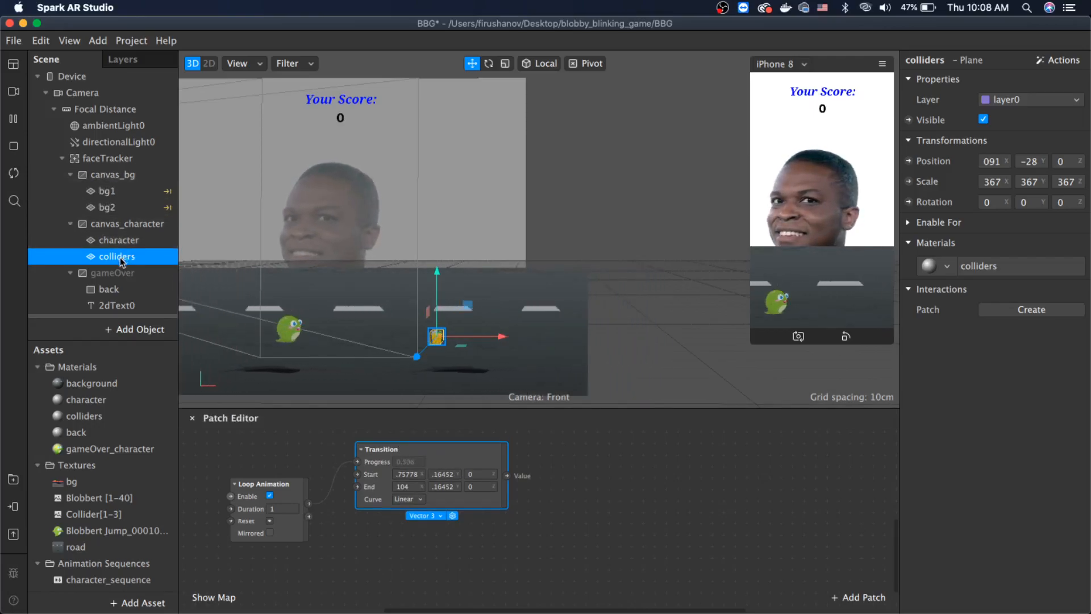
click(908, 161)
drag(576, 529, 612, 473)
drag(507, 475, 576, 486)
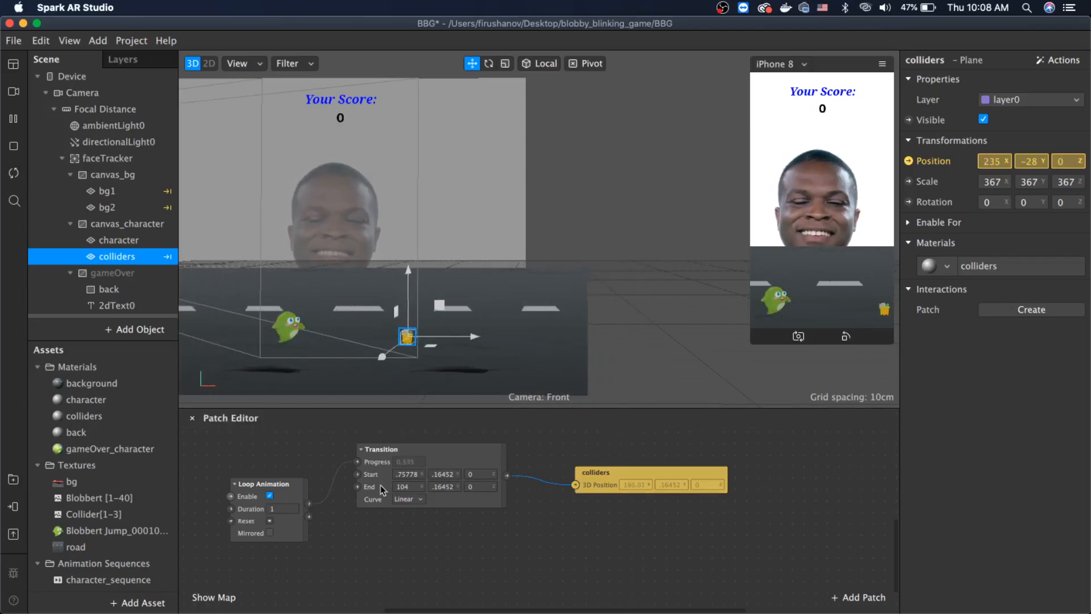
Set the colliders Transition's End X to -150 and slightly enlarge the simulated device preview
click(417, 487)
key(BackSpace)
key(BackSpace)
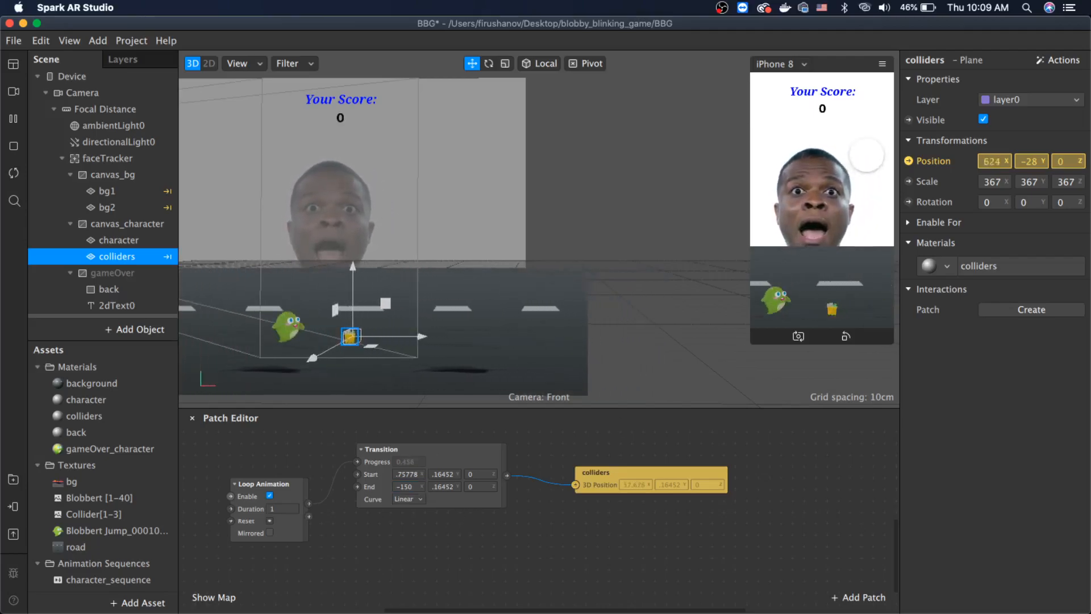
click(751, 349)
mouse_move(751, 343)
mouse_down()
mouse_move(675, 397)
mouse_move(746, 336)
mouse_move(744, 347)
mouse_up()
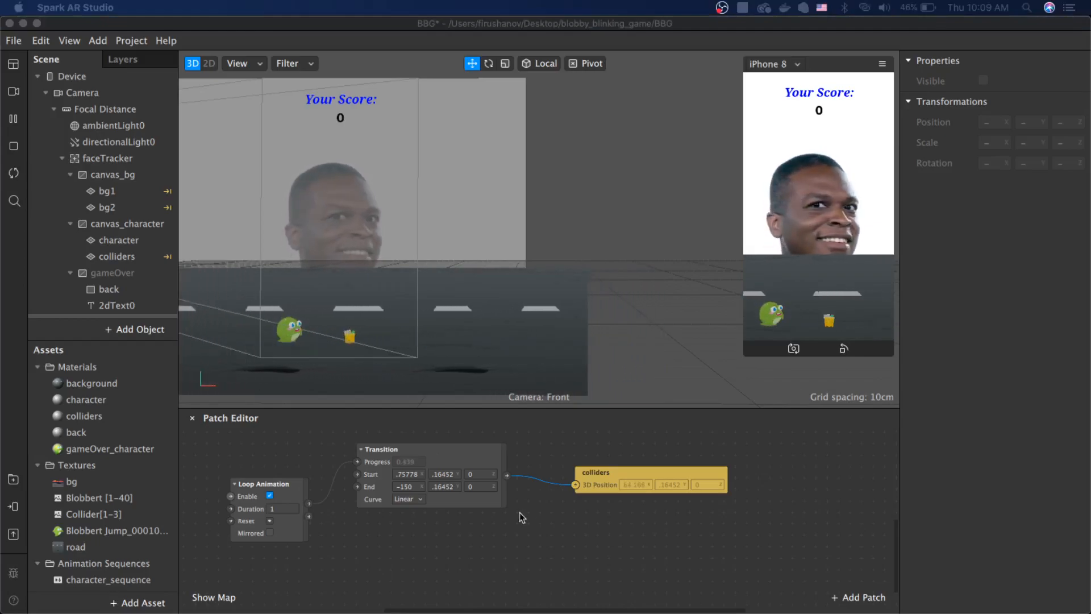
Create a Blink interaction patch for the faceTracker in the patch graph
scroll(530, 508, left, 5)
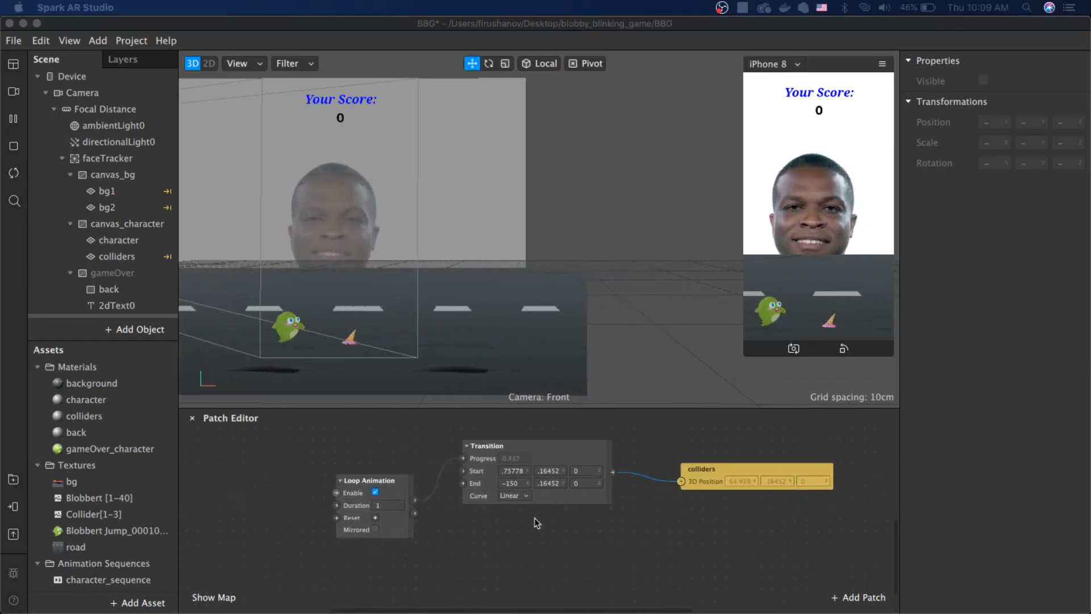
click(564, 560)
scroll(565, 559, down, 2)
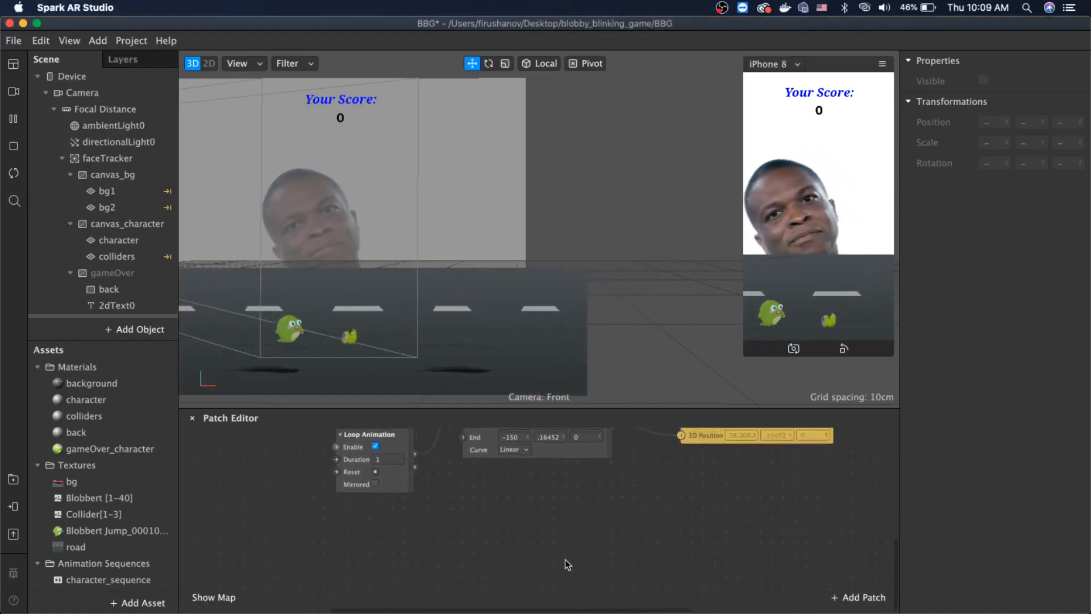
scroll(565, 560, up, 6)
scroll(565, 559, down, 4)
scroll(563, 559, down, 3)
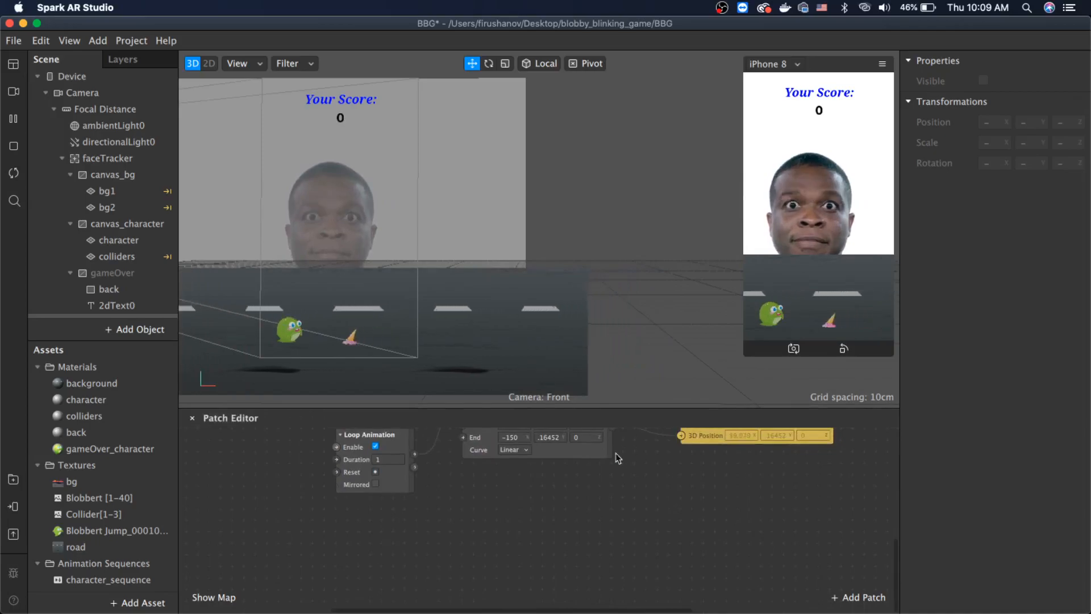
click(109, 161)
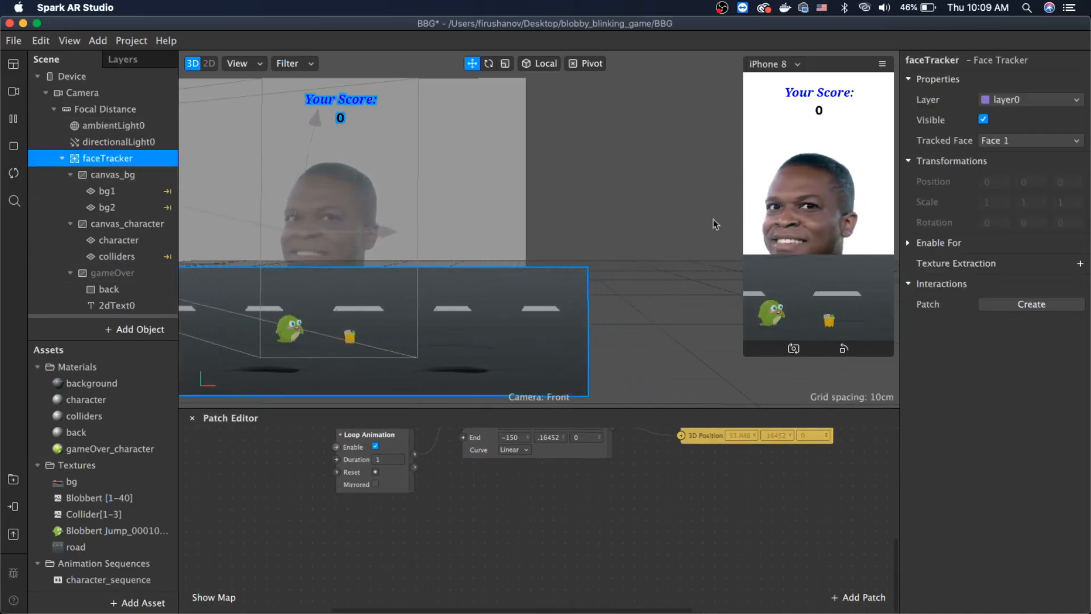
click(1011, 307)
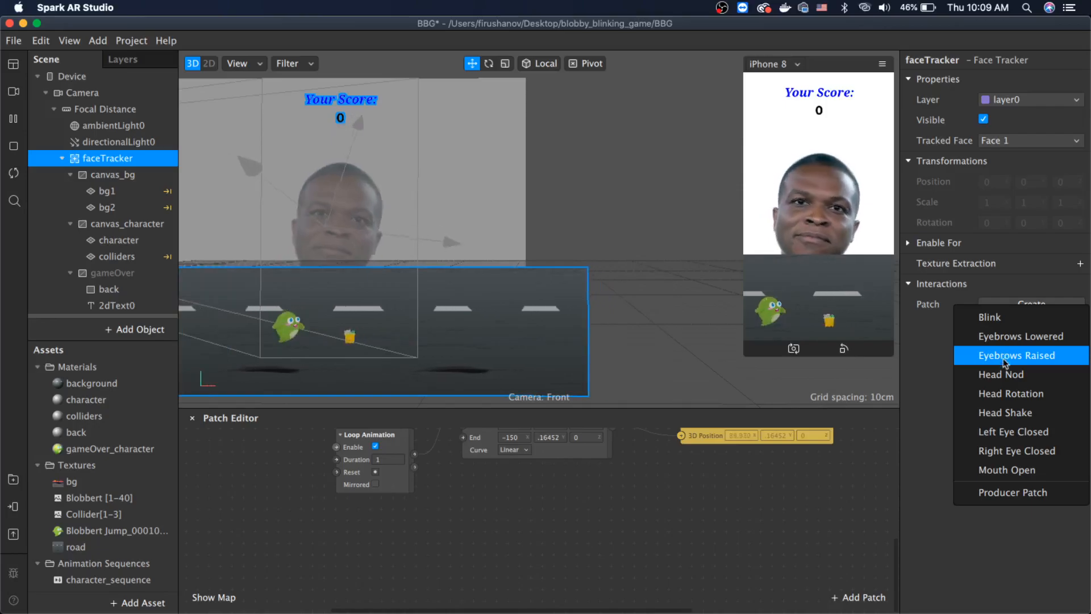
click(990, 317)
scroll(759, 475, right, 2)
scroll(540, 510, left, 3)
scroll(485, 512, down, 3)
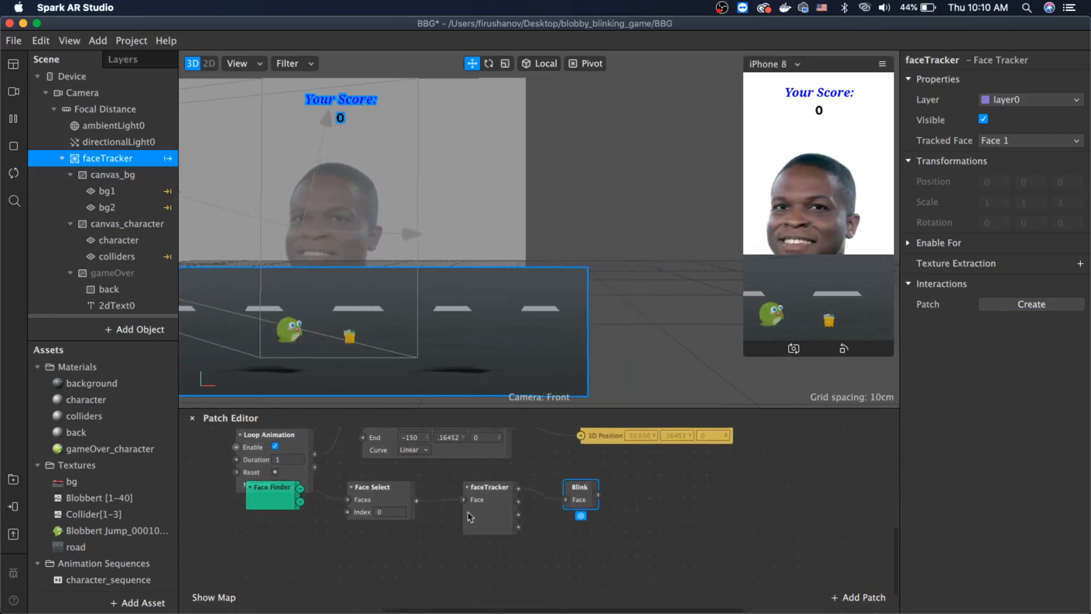
Move the Face Finder, Face Select, faceTracker and Blink patches together into free space below the colliders Loop Animation
click(299, 475)
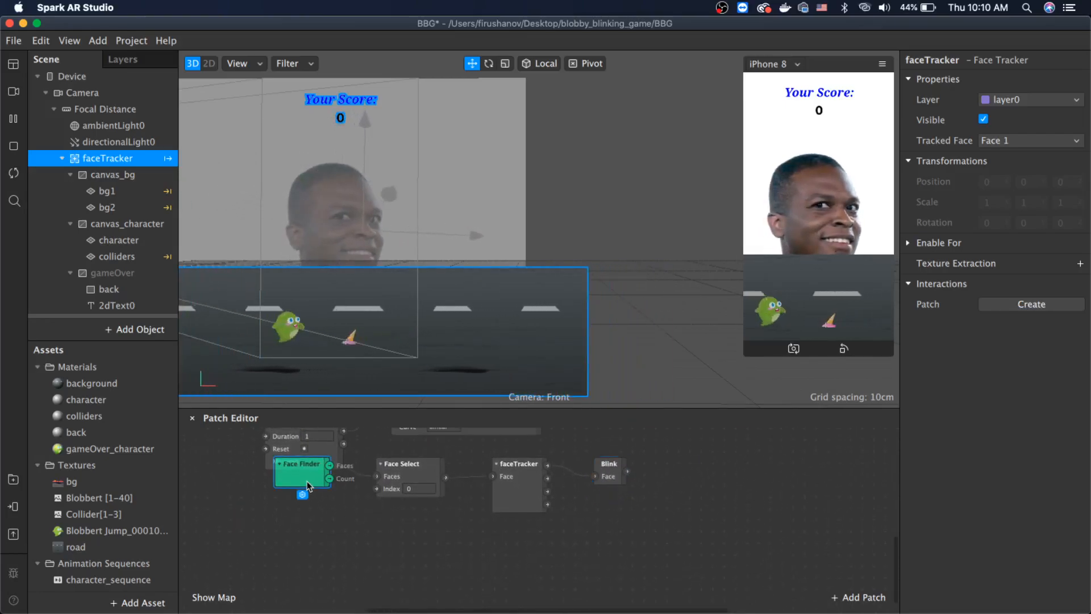
shift+click(417, 483)
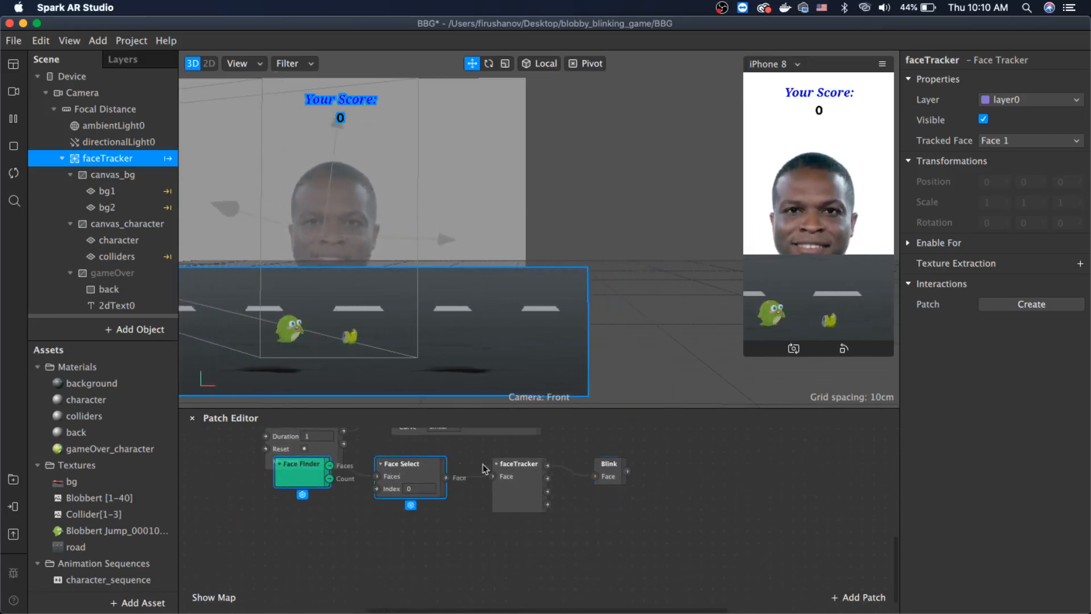
shift+click(519, 464)
shift+click(610, 464)
drag(400, 477, 354, 549)
scroll(441, 499, down, 2)
scroll(441, 499, up, 2)
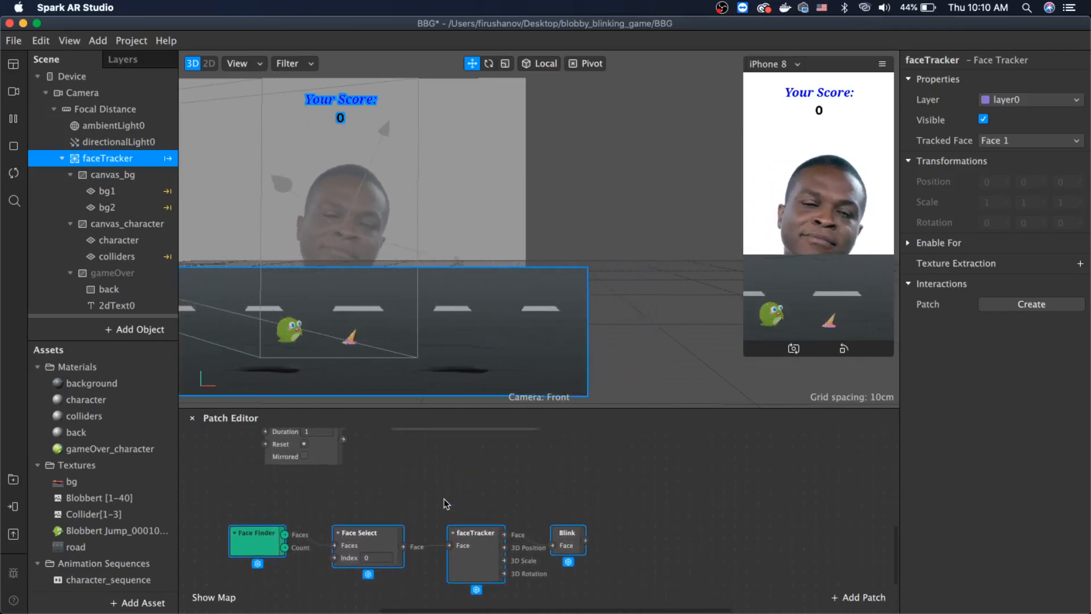
scroll(441, 499, down, 3)
scroll(455, 517, down, 2)
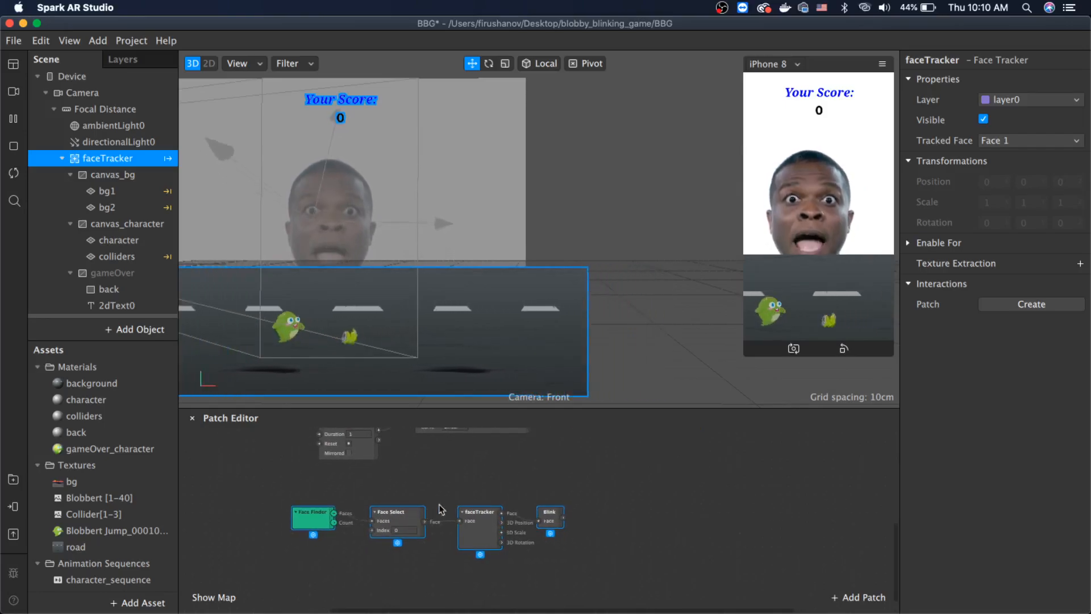
click(626, 529)
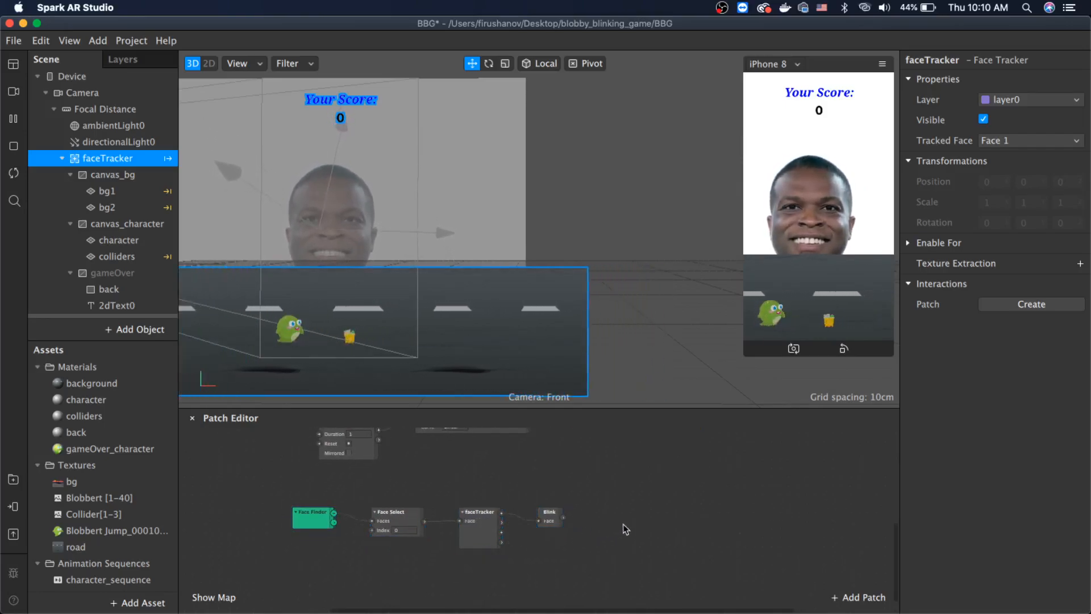
Add an Animation patch played by the Blink output and arrange it beside the Blink patch
drag(550, 512, 550, 501)
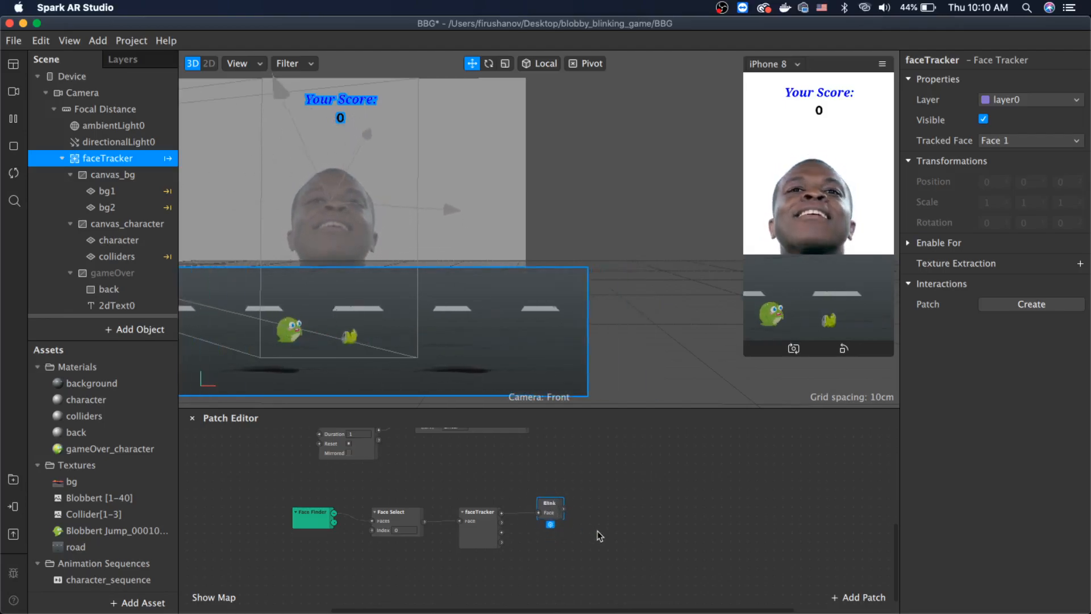
drag(562, 509, 646, 480)
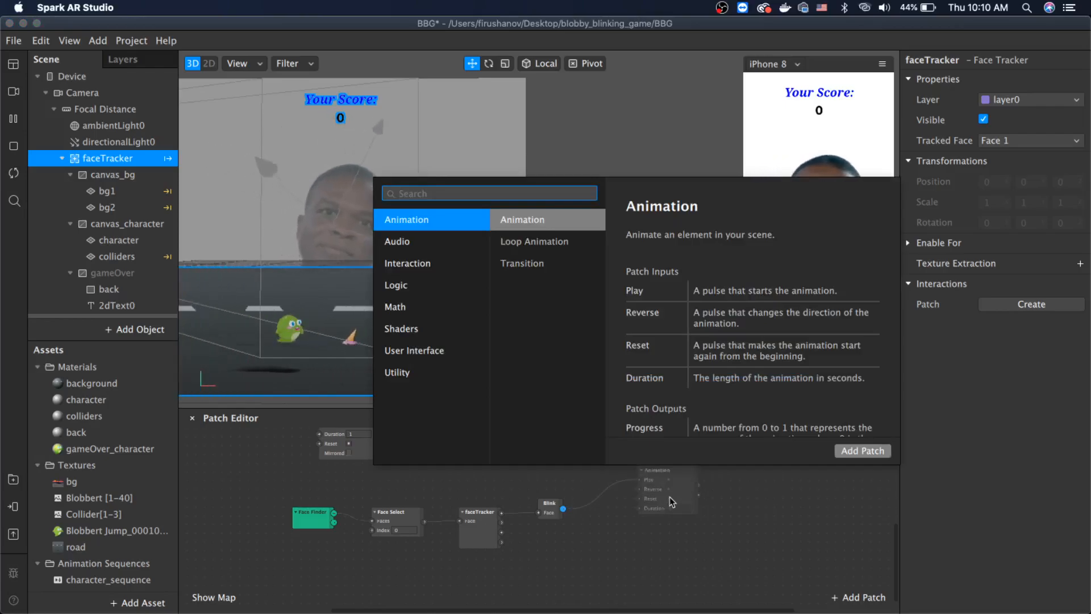
key(Return)
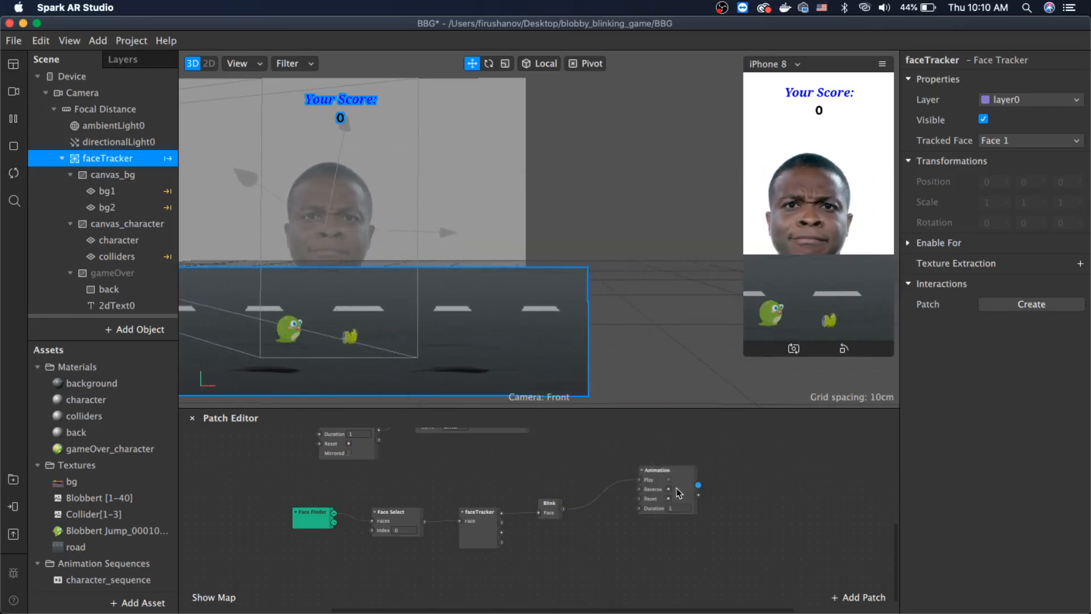
drag(663, 476, 635, 489)
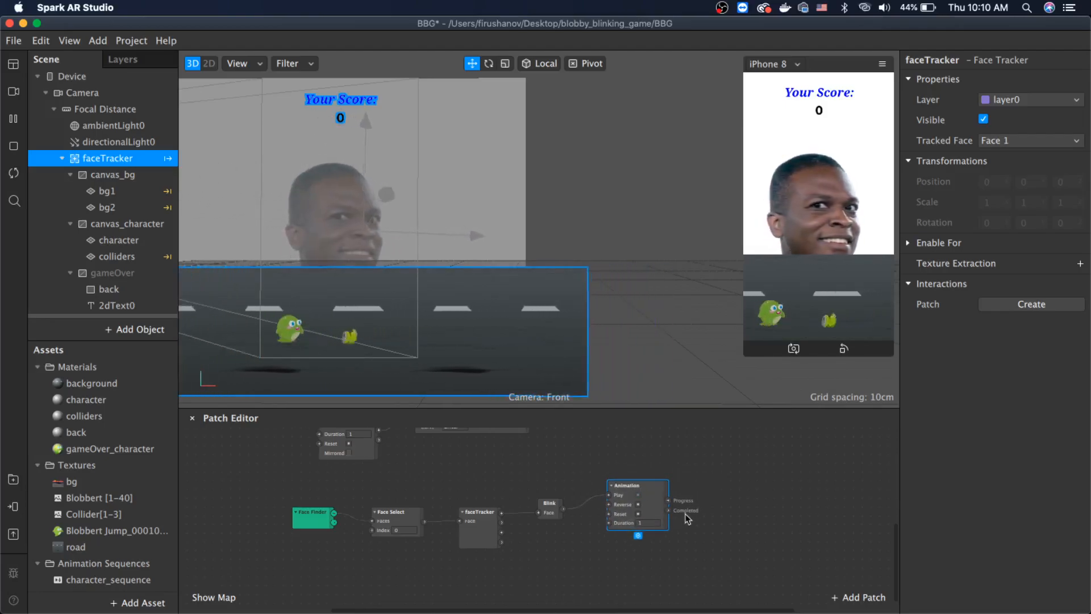
click(648, 523)
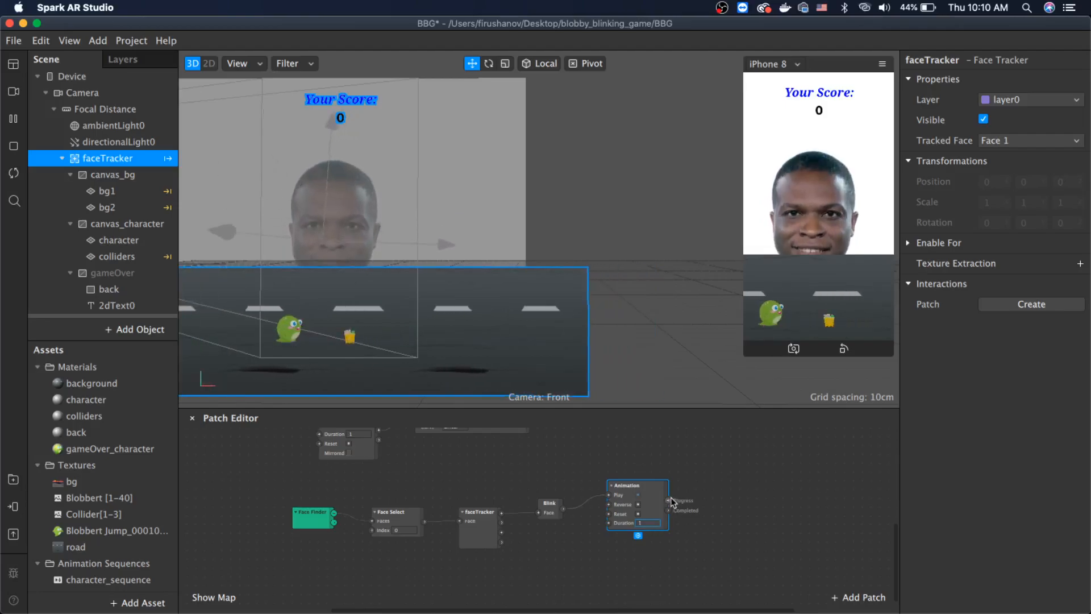
Add a Transition patch driven by the Animation's progress and place it slightly above the Animation patch
drag(670, 501, 734, 477)
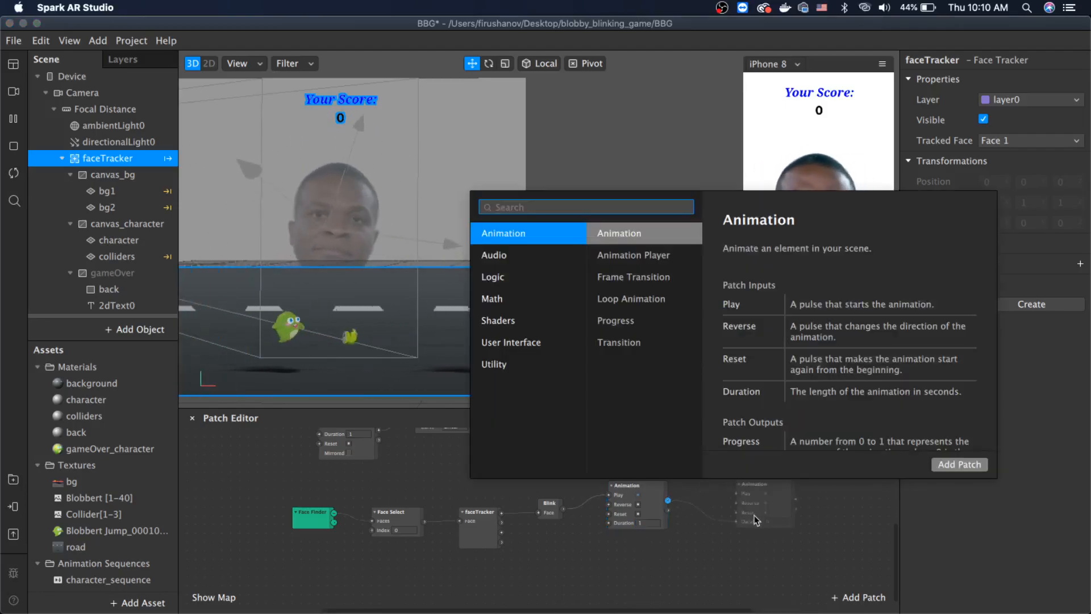
text(trans)
key(Return)
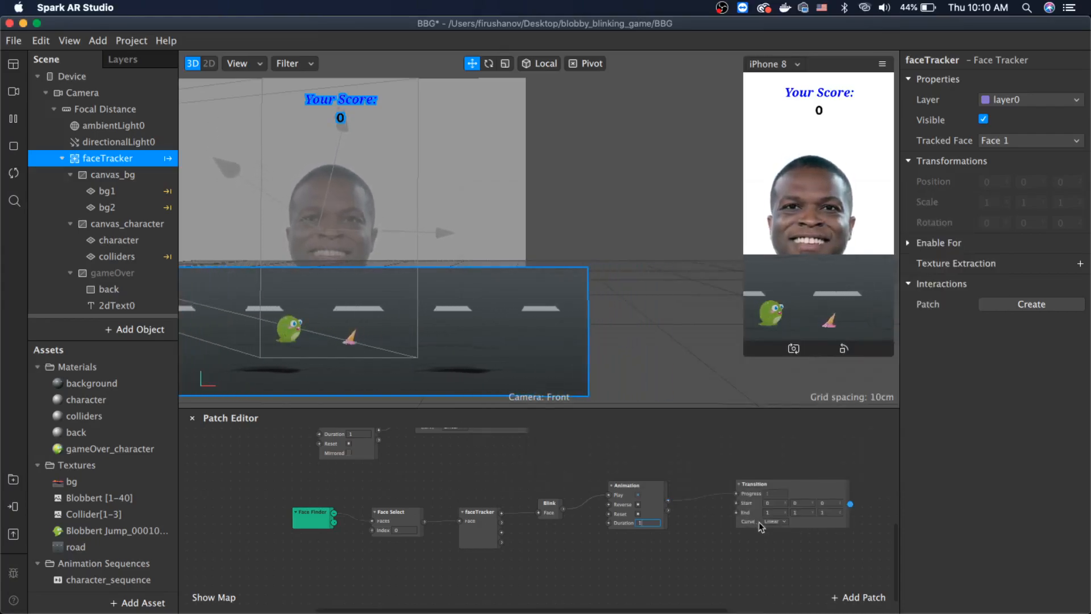
drag(784, 483, 782, 455)
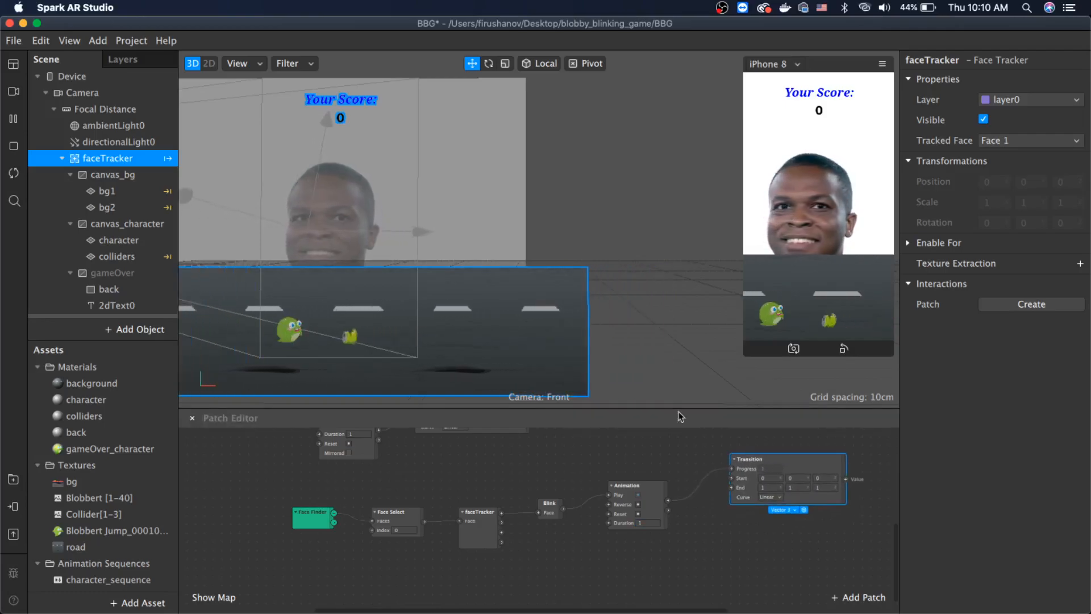
Copy the character plane's Y position into the new Transition's Start Y
scroll(131, 259, down, 3)
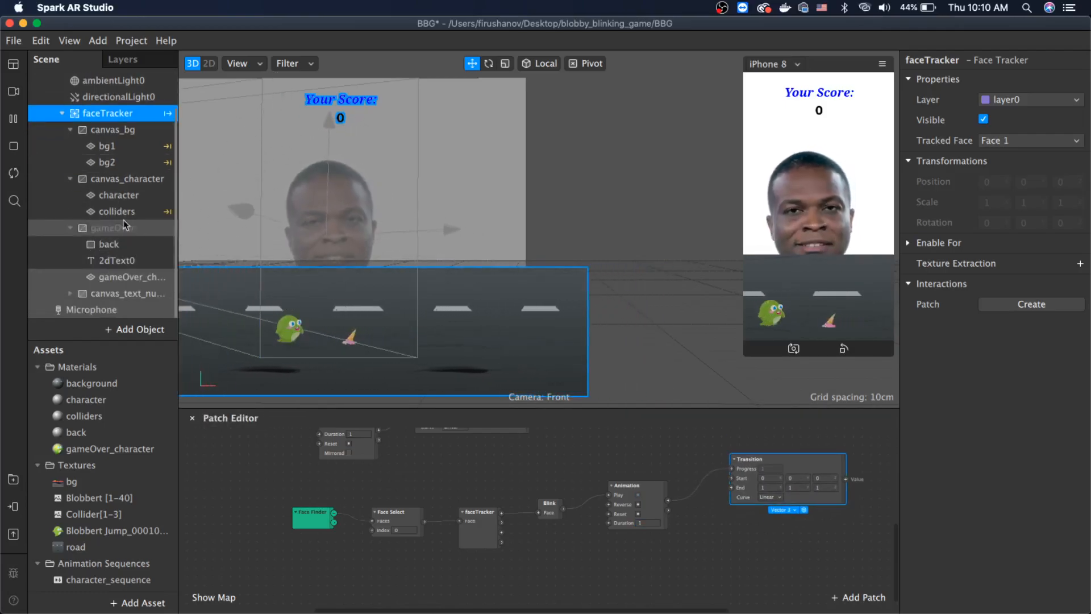
click(116, 195)
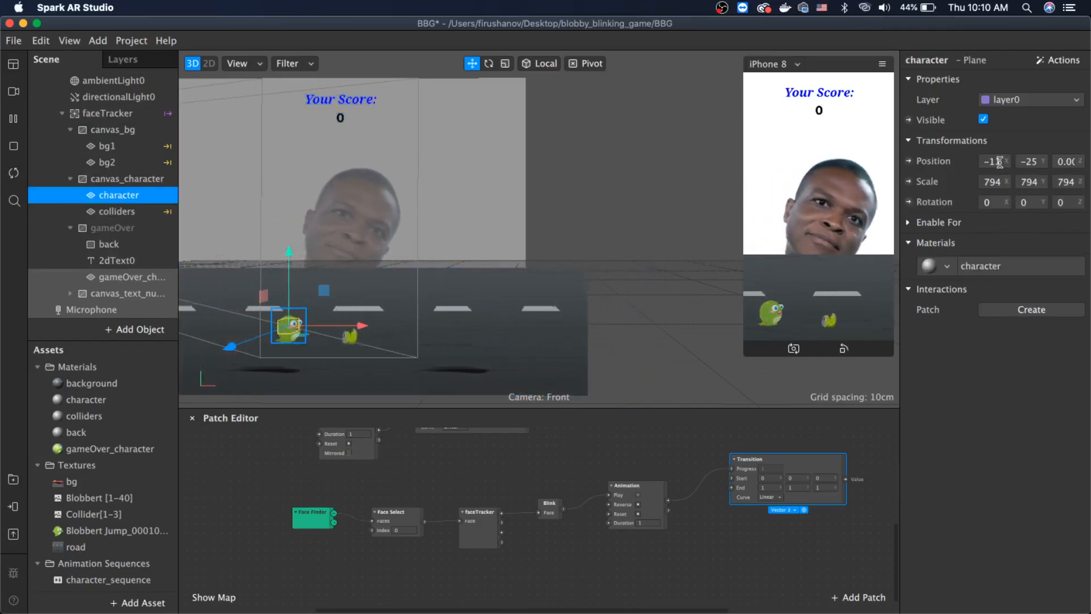
click(1028, 162)
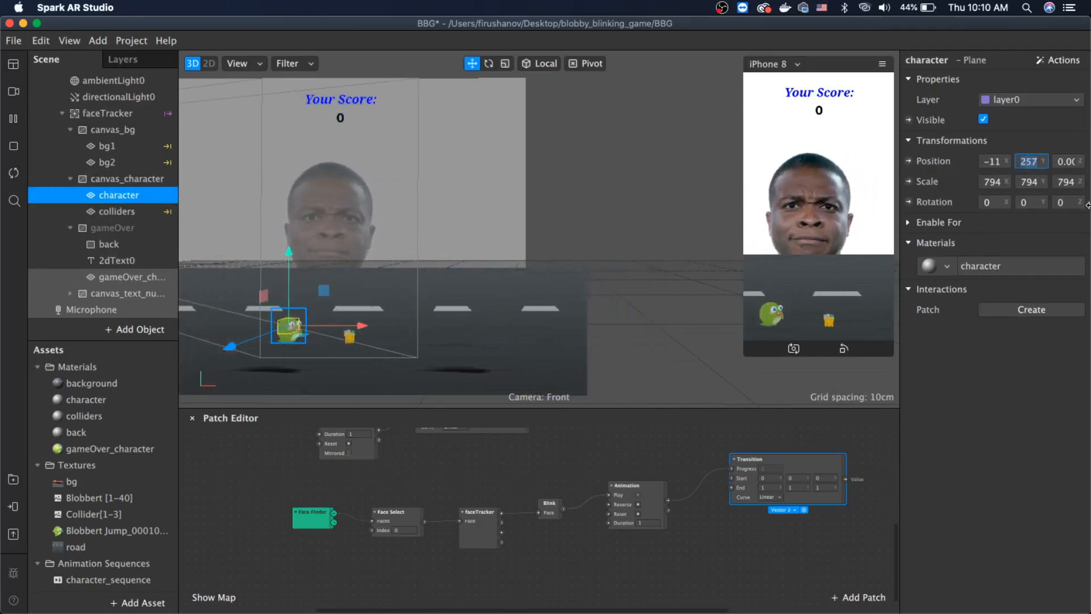
text(-25)
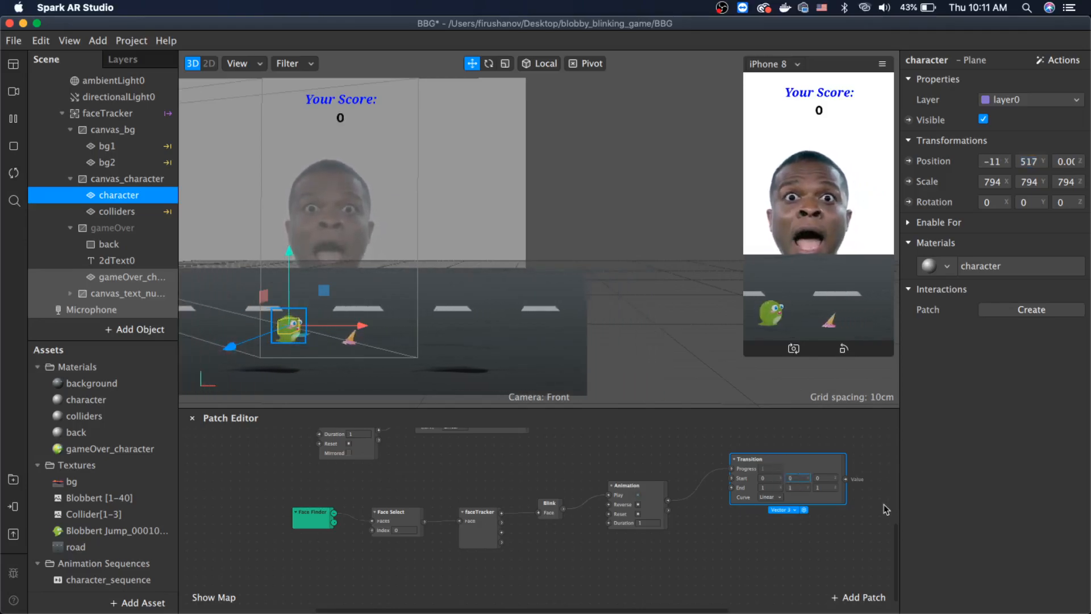
key(super+v)
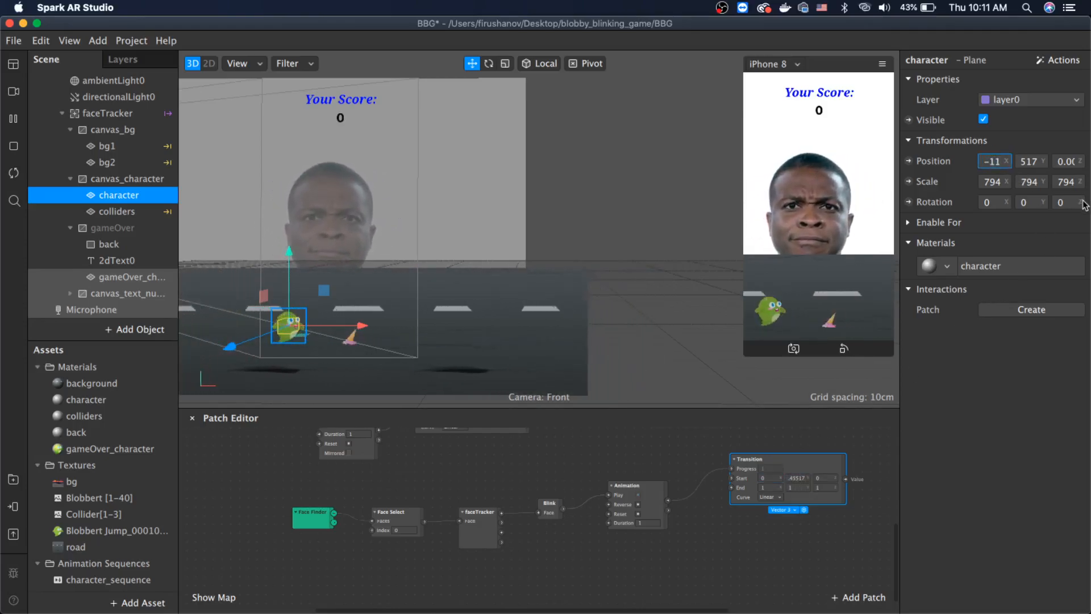
Copy the character plane's X position into the Transition's Start X and End X, and set End Y to -100
drag(984, 162, 1082, 200)
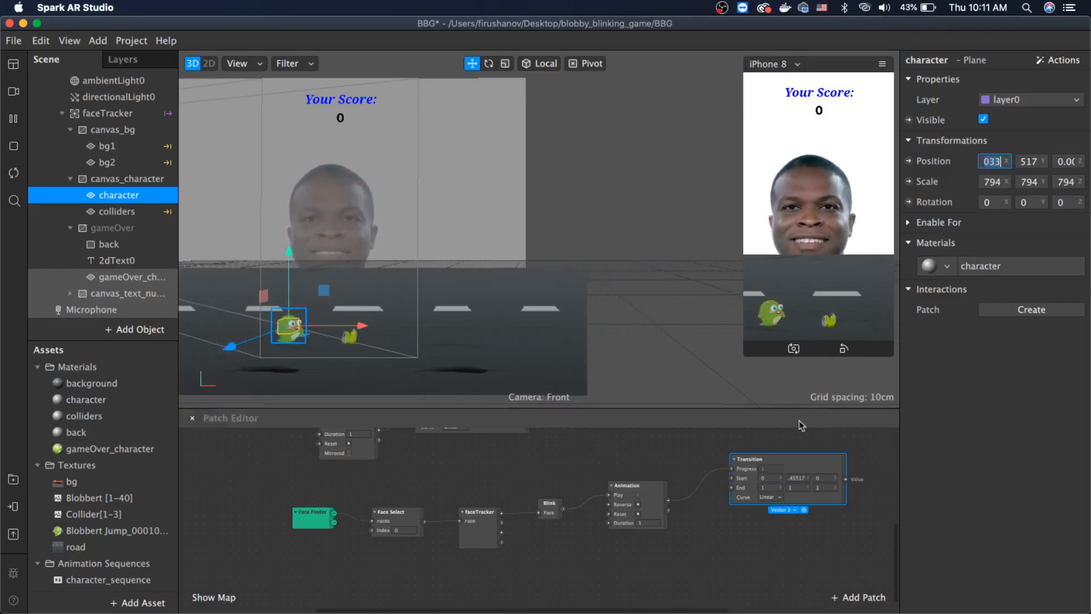
click(770, 478)
key(super+v)
key(Return)
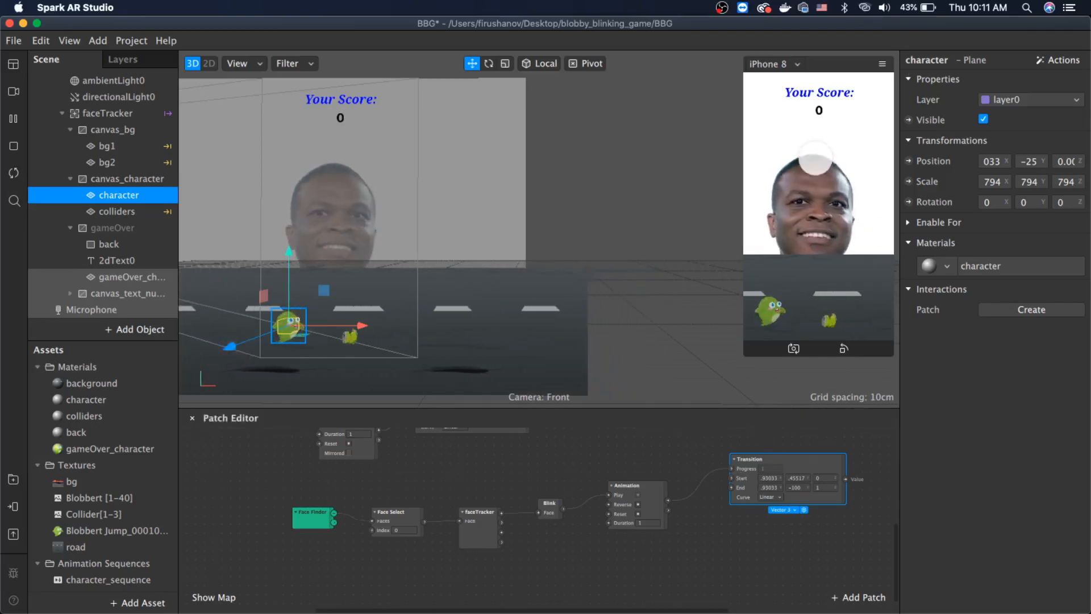
Create a position patch for the character plane and connect the blink-driven Transition's value to it
scroll(748, 545, right, 5)
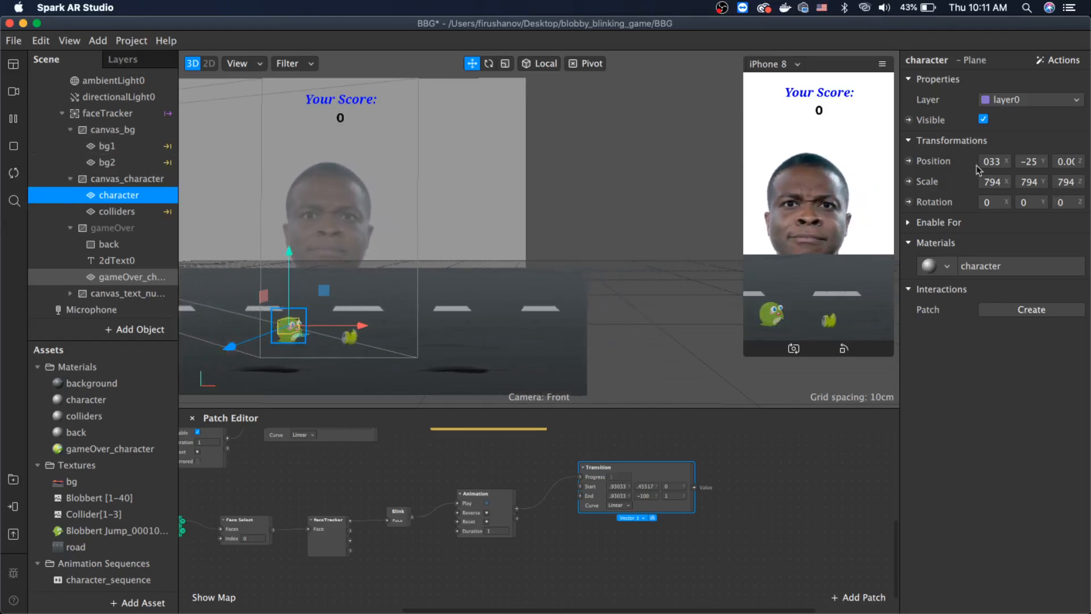
click(908, 162)
drag(606, 522, 772, 469)
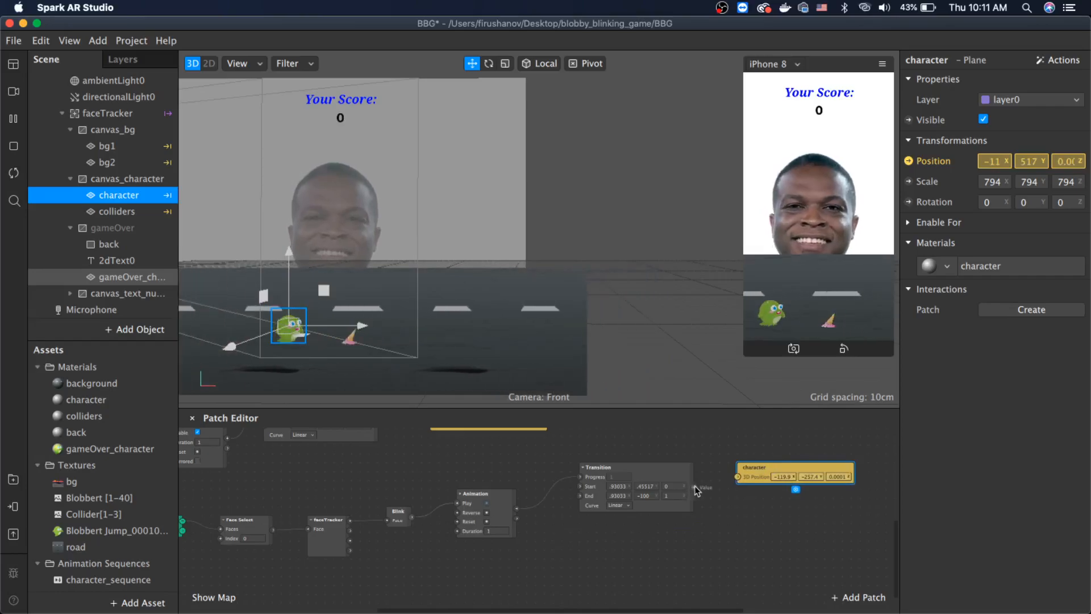
double_click(728, 479)
click(771, 552)
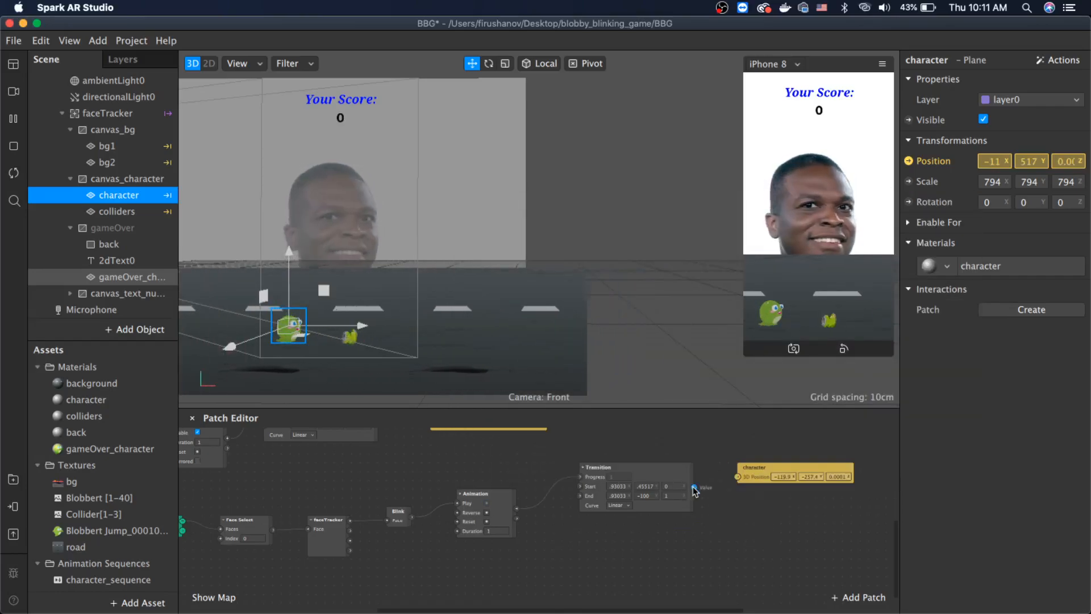
drag(732, 474, 738, 477)
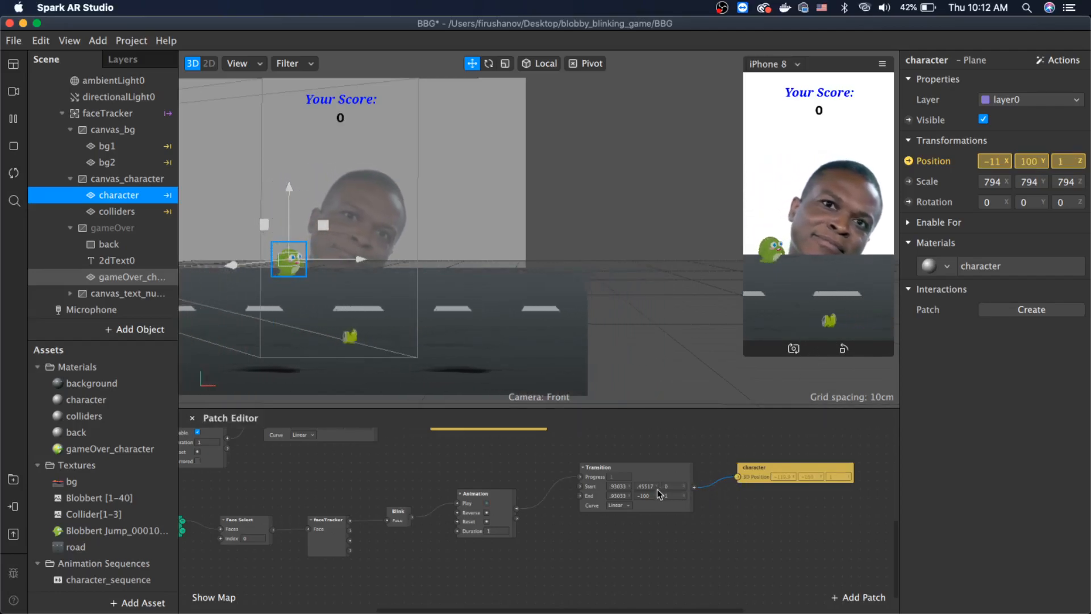
Switch the preview to the FaceTime HD Camera and restart the effect to test the blink-driven movement
drag(778, 476, 787, 467)
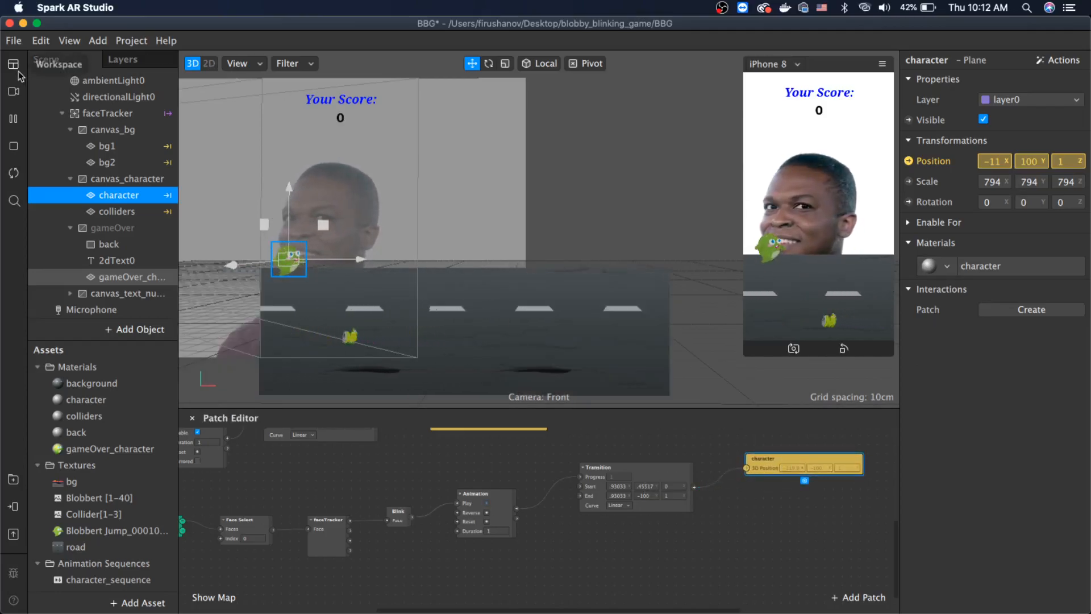
click(14, 91)
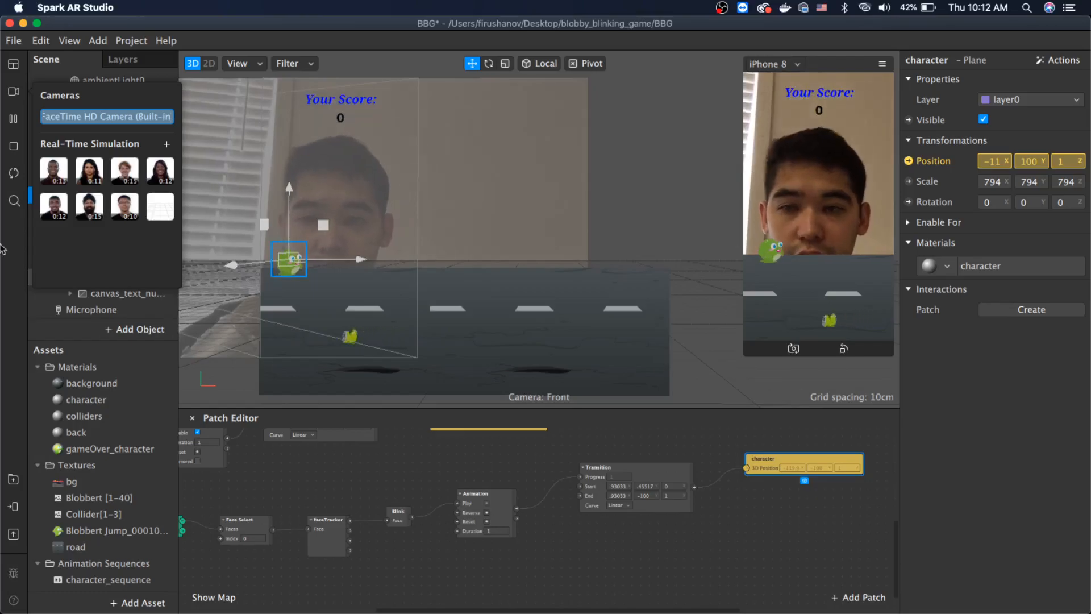
click(15, 171)
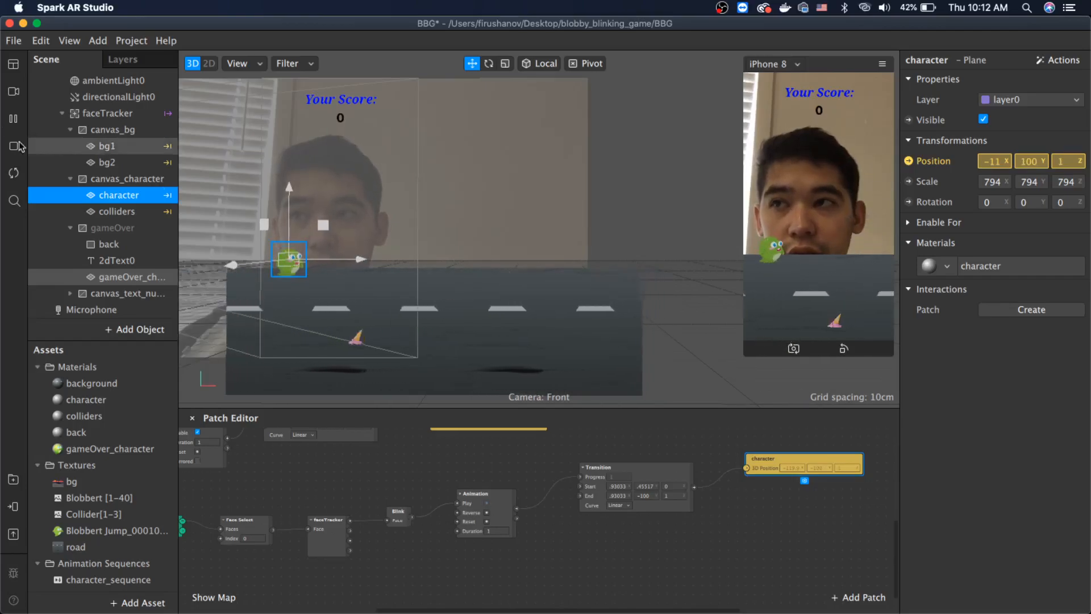
click(13, 174)
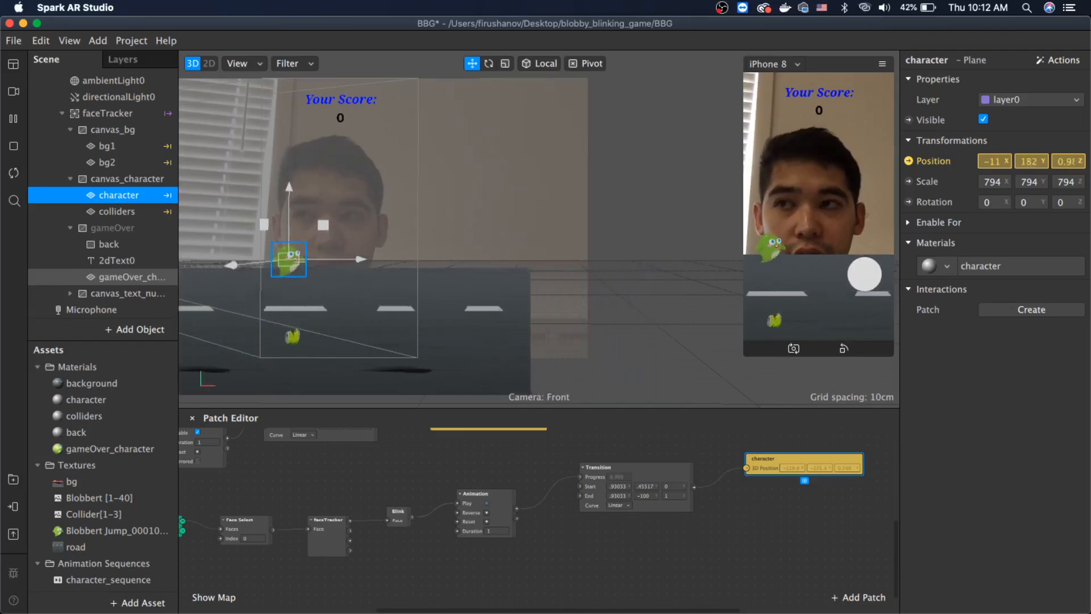
Set the character Transition's End Y to -120, then restart and play the effect to check the jump height
click(643, 495)
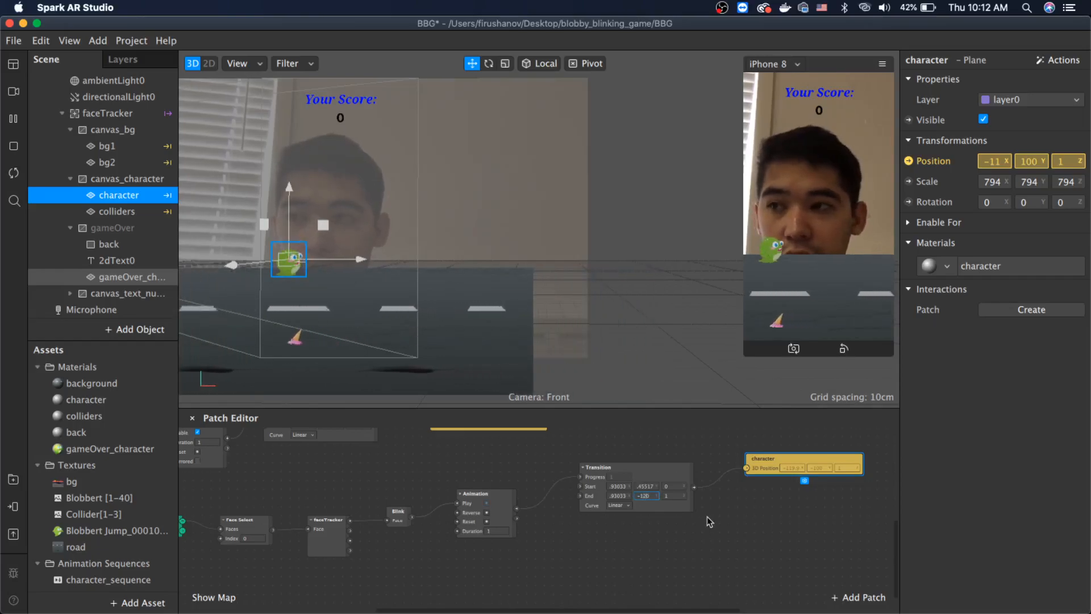
key(Return)
click(7, 154)
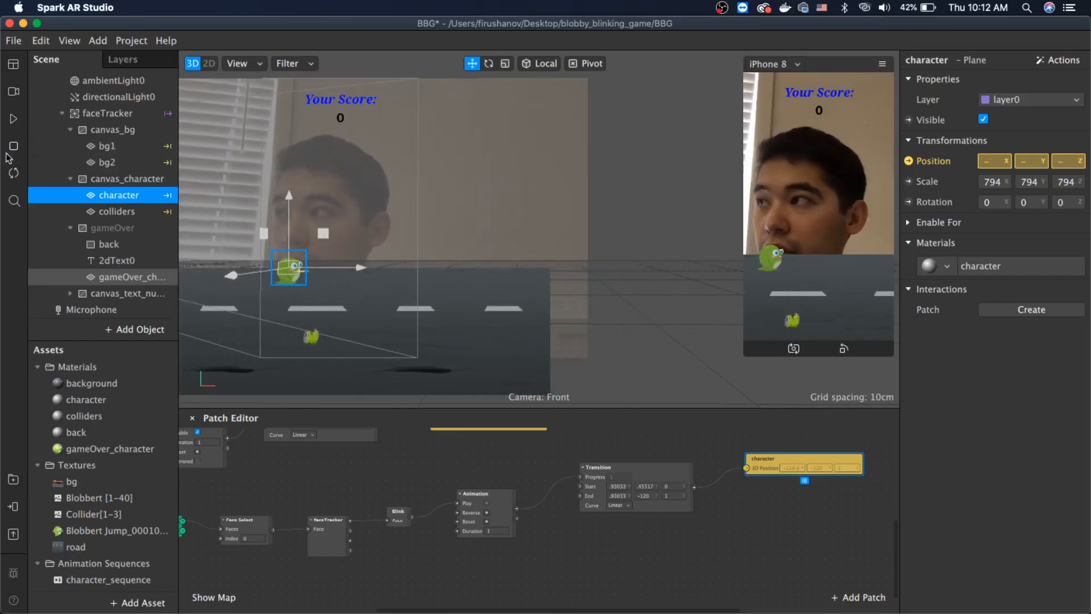
click(11, 174)
click(19, 115)
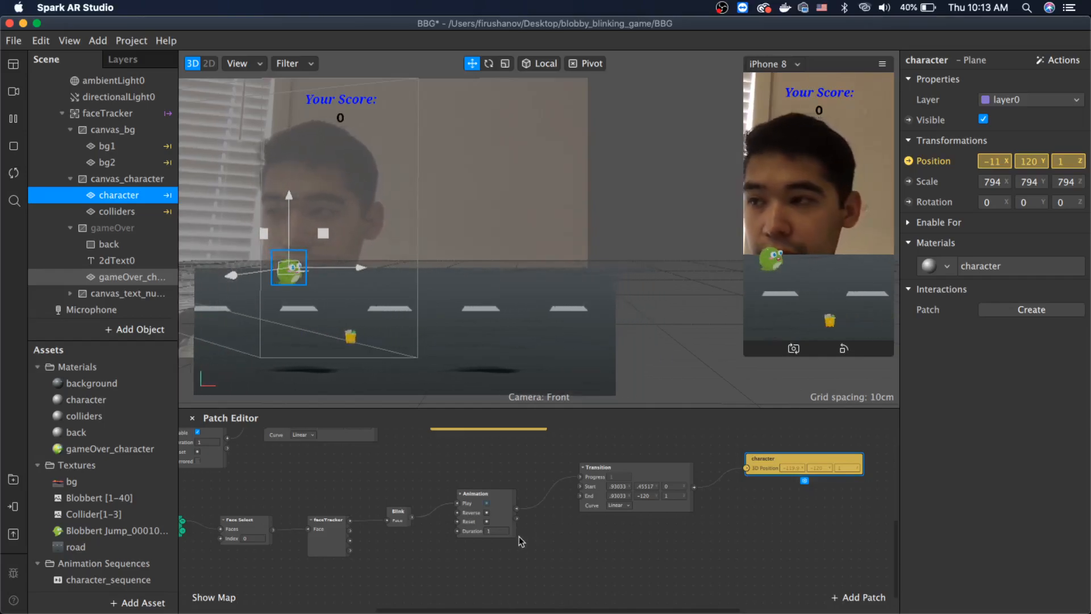
Move the Animation patch closer to the Transition and add a Delay patch below it, fed by the Blink output
scroll(521, 545, left, 5)
scroll(521, 545, down, 2)
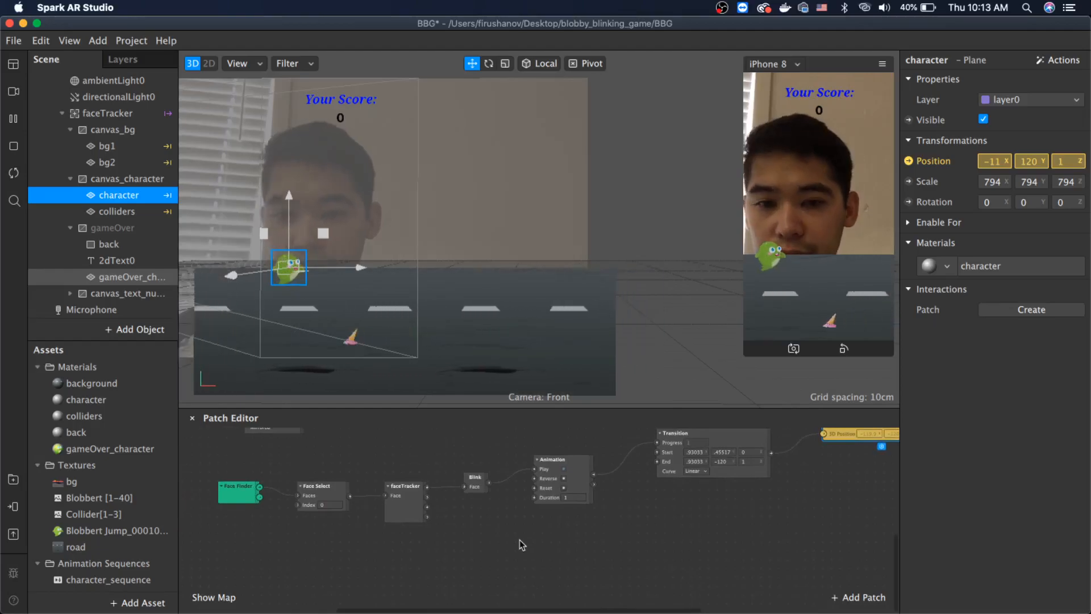
scroll(526, 537, up, 3)
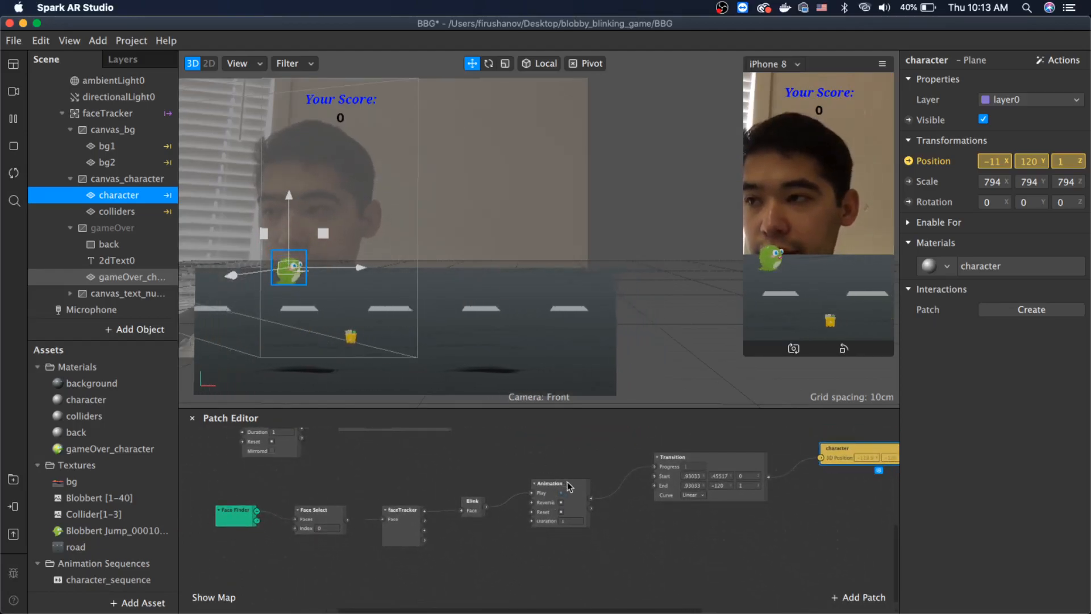
drag(545, 478, 568, 451)
drag(854, 454, 836, 464)
drag(487, 508, 519, 549)
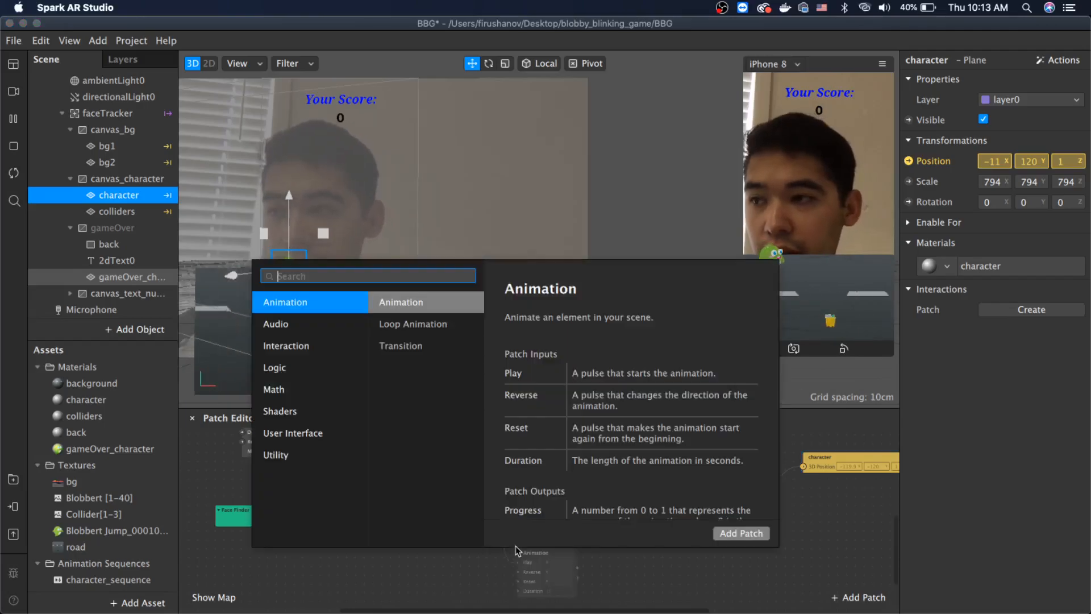
text(del)
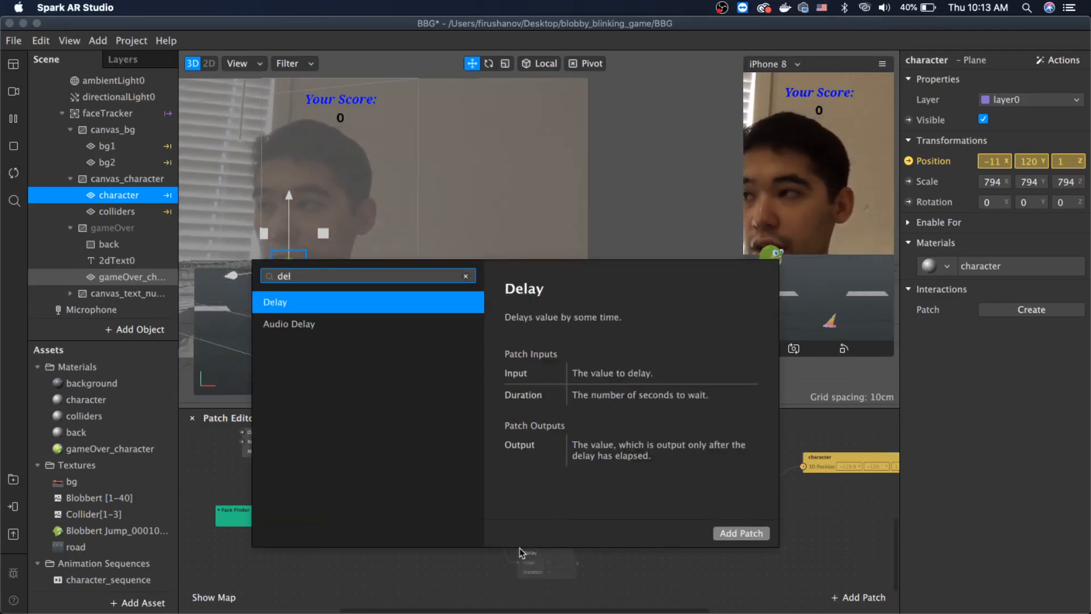
key(Return)
drag(517, 546, 507, 541)
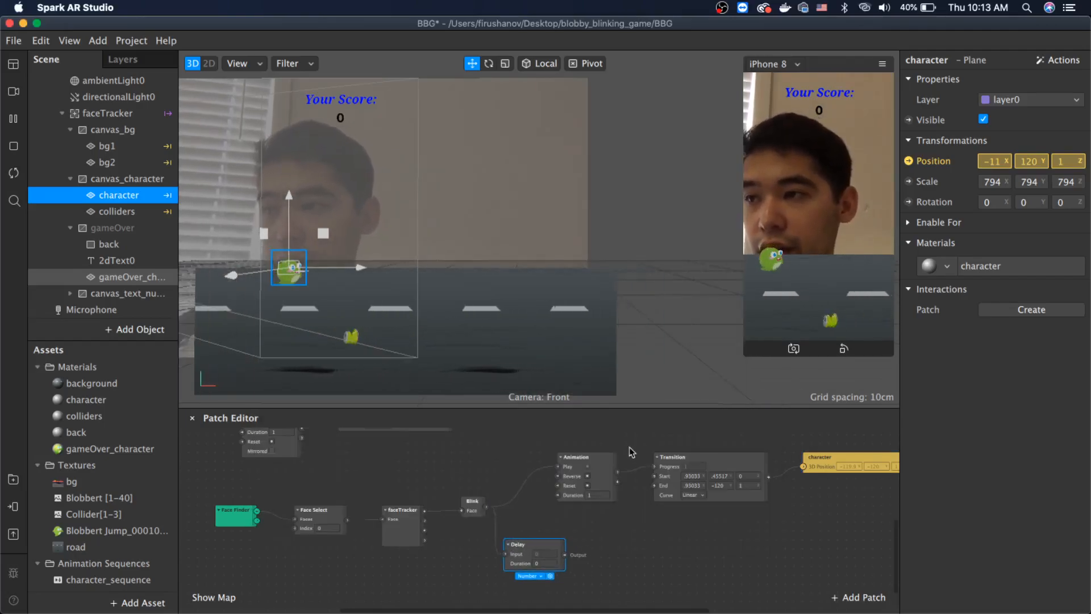
Connect the Delay's output to the Animation's Reverse input, enlarge the device preview and restart the effect to test blinking
drag(594, 457, 602, 466)
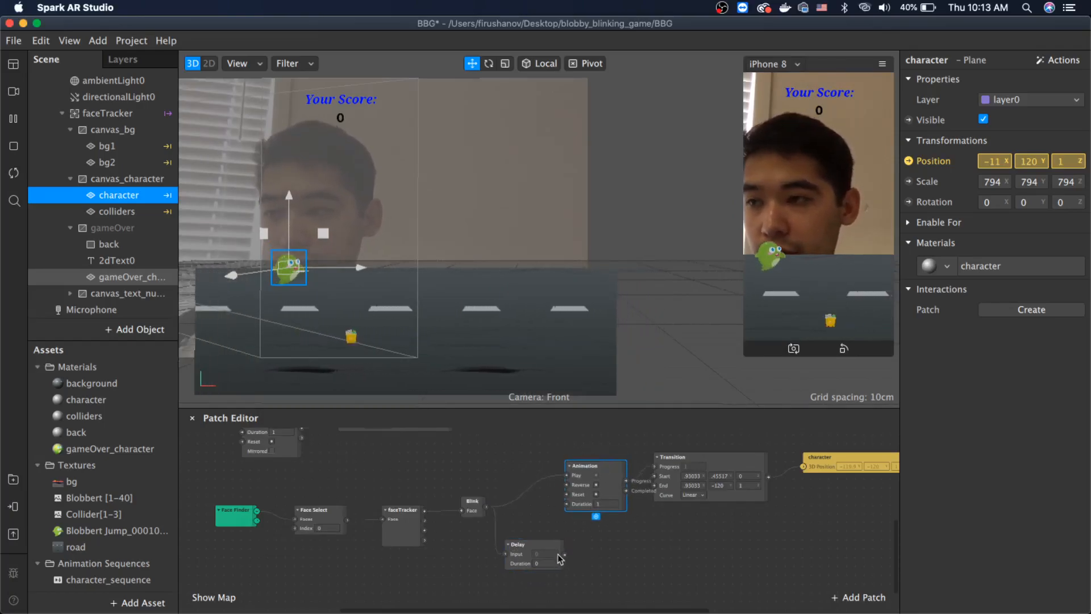
drag(565, 555, 566, 493)
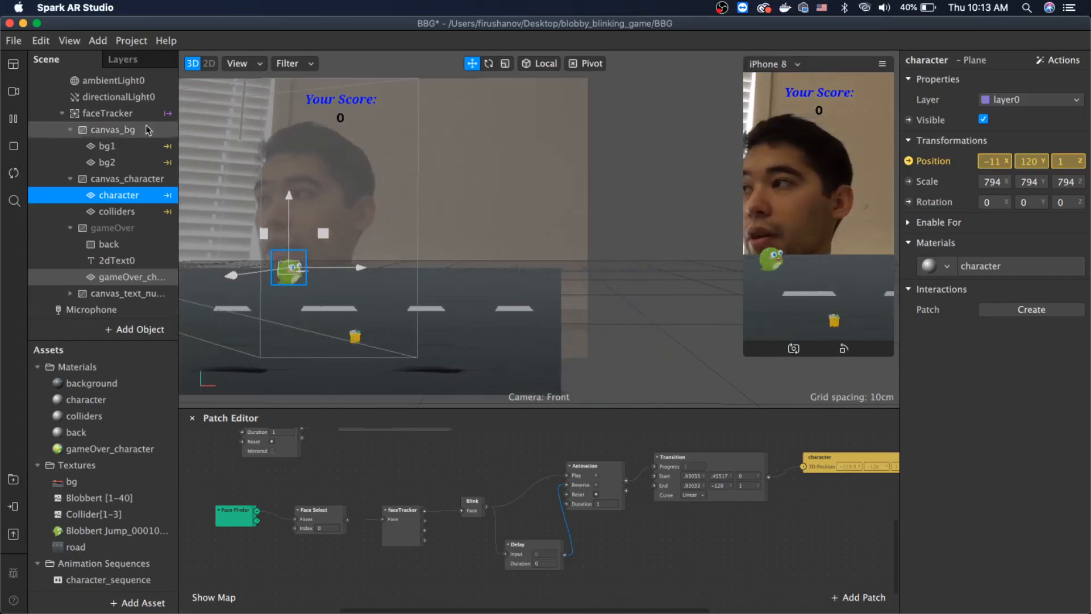
click(14, 174)
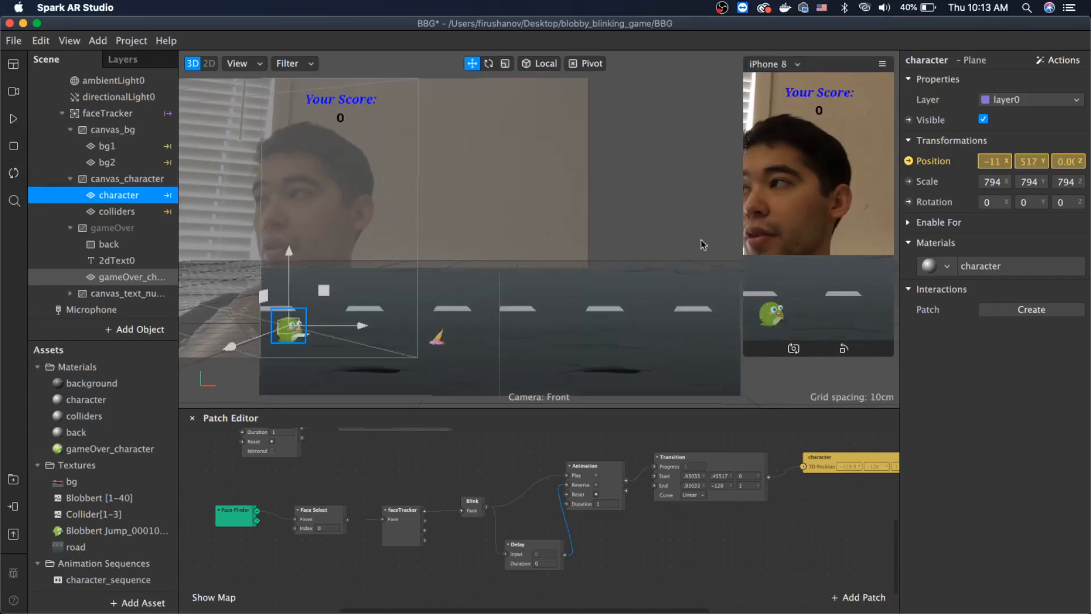
drag(747, 355, 726, 389)
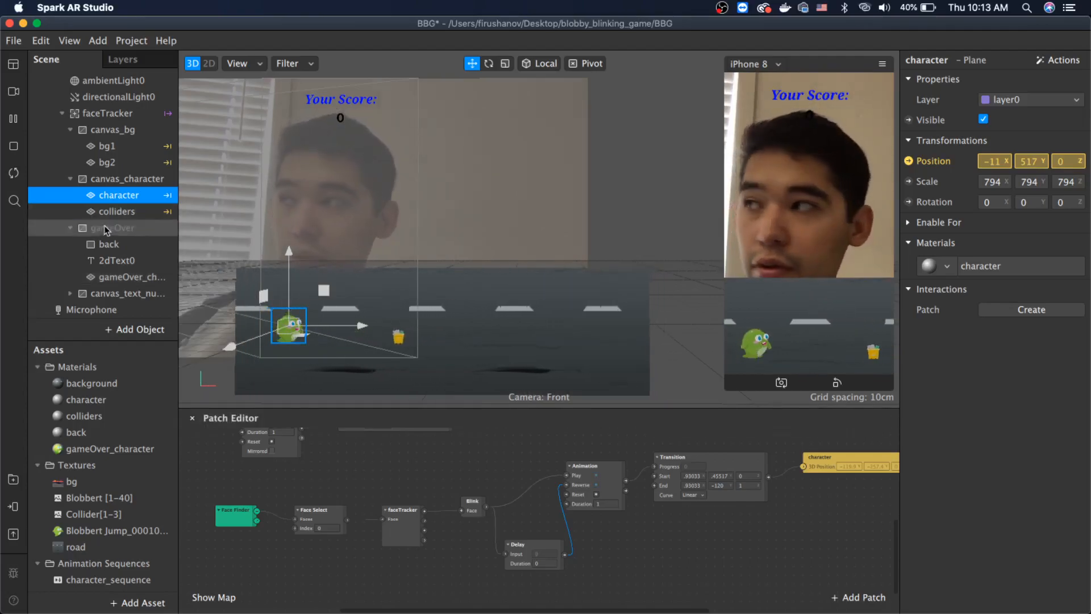
click(10, 172)
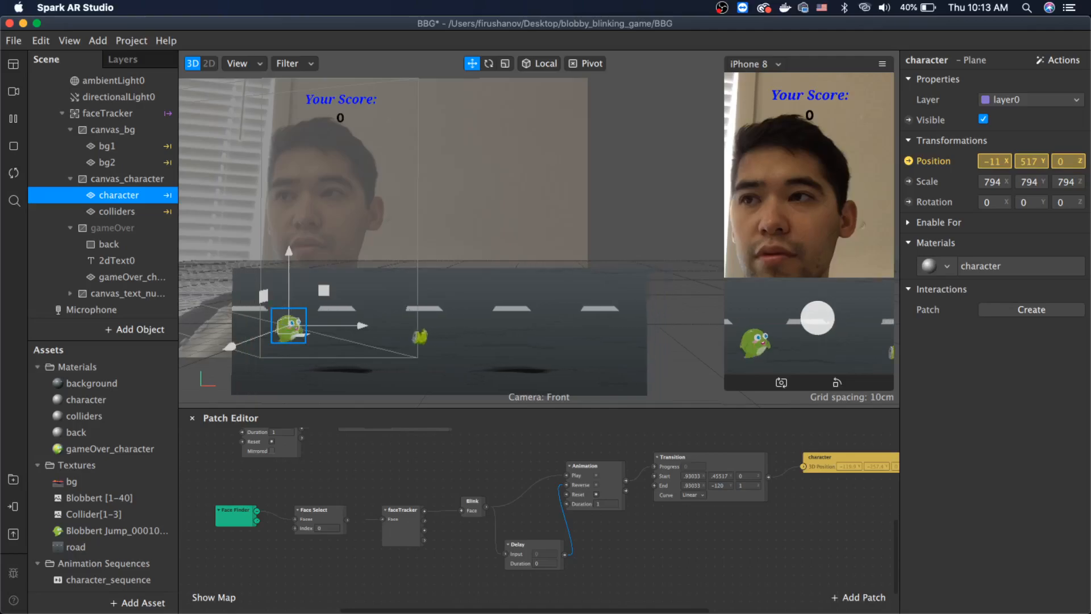
Set the blink-driven Animation's duration to 0.5 and replay the effect
click(607, 504)
text(0.5)
key(Return)
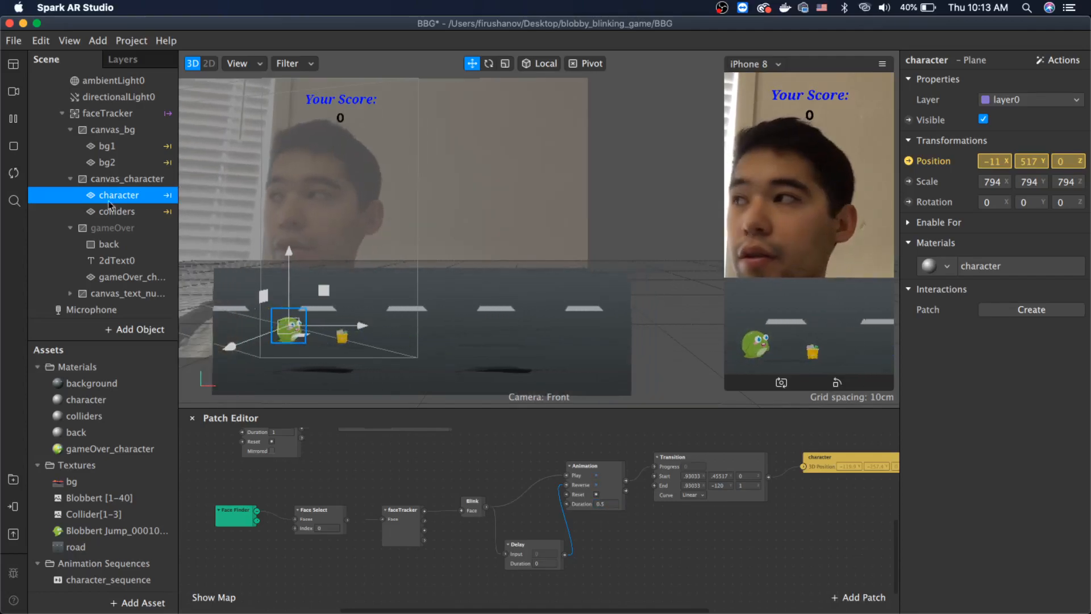
click(15, 172)
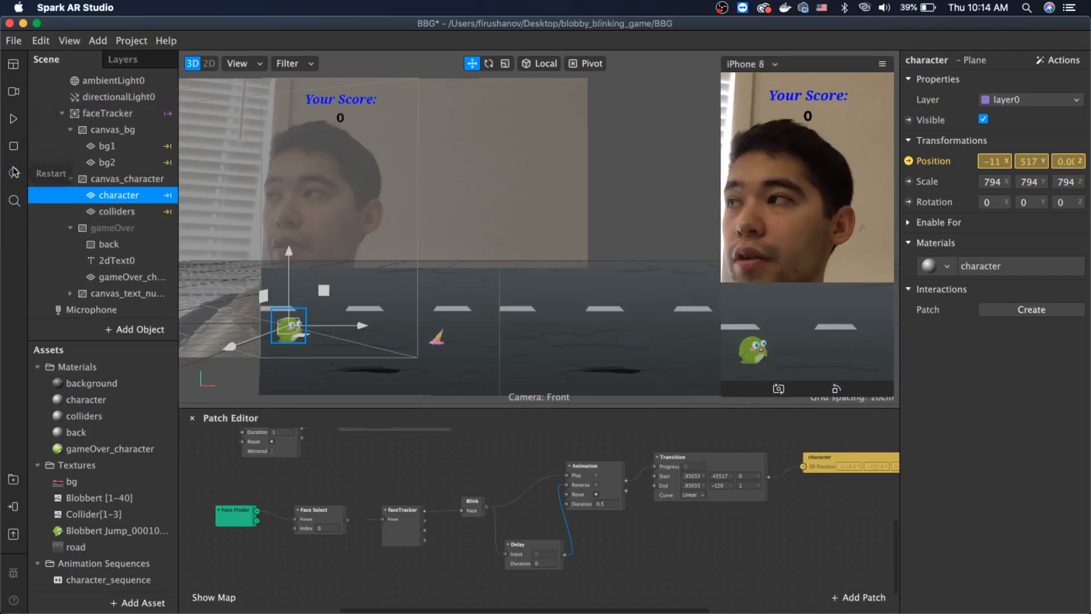
click(15, 117)
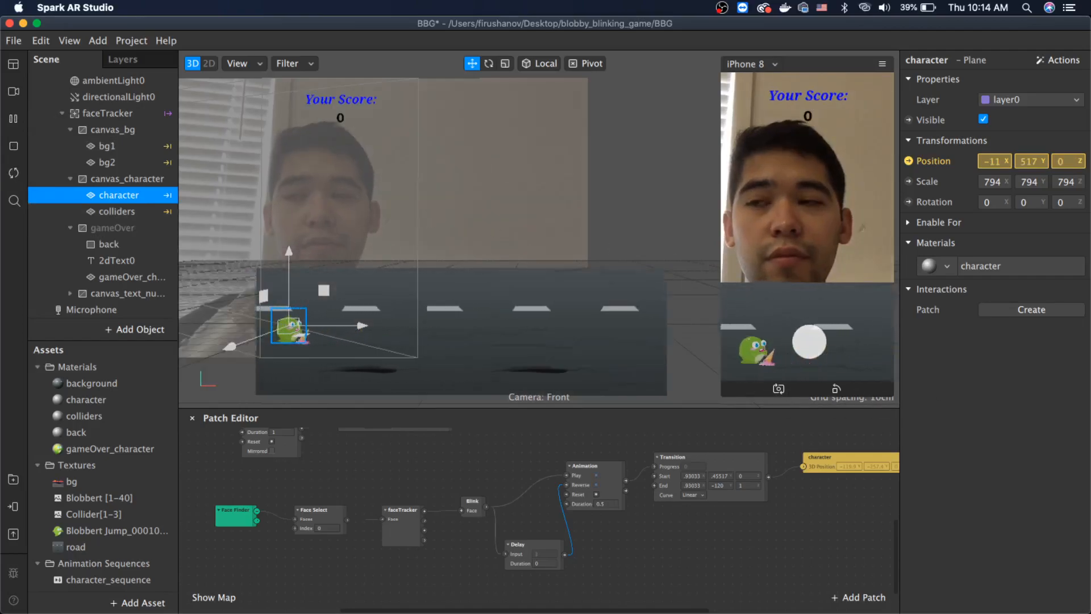
Delete the Delay patch between Blink and Animation
click(549, 560)
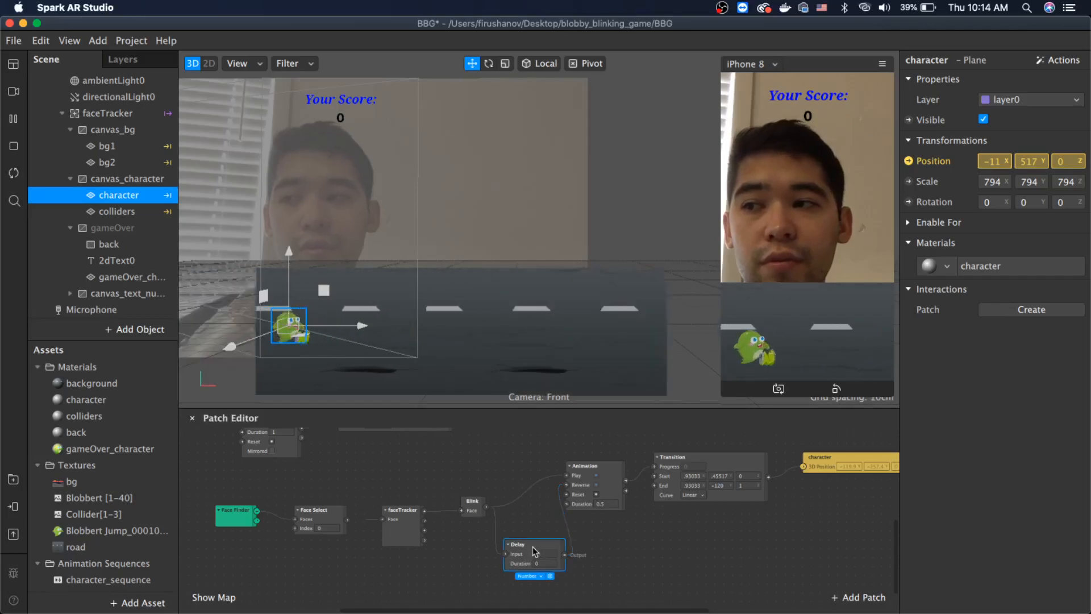
key(BackSpace)
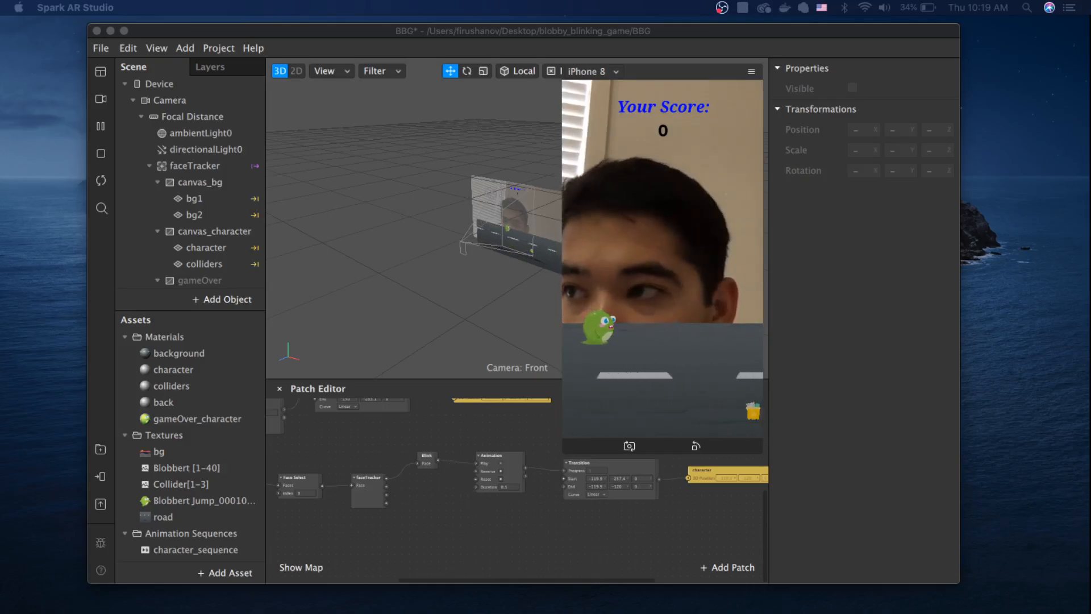
Add a Delay patch below Blink, fed by its output, and connect the Delay to the Animation's Reverse input
click(444, 477)
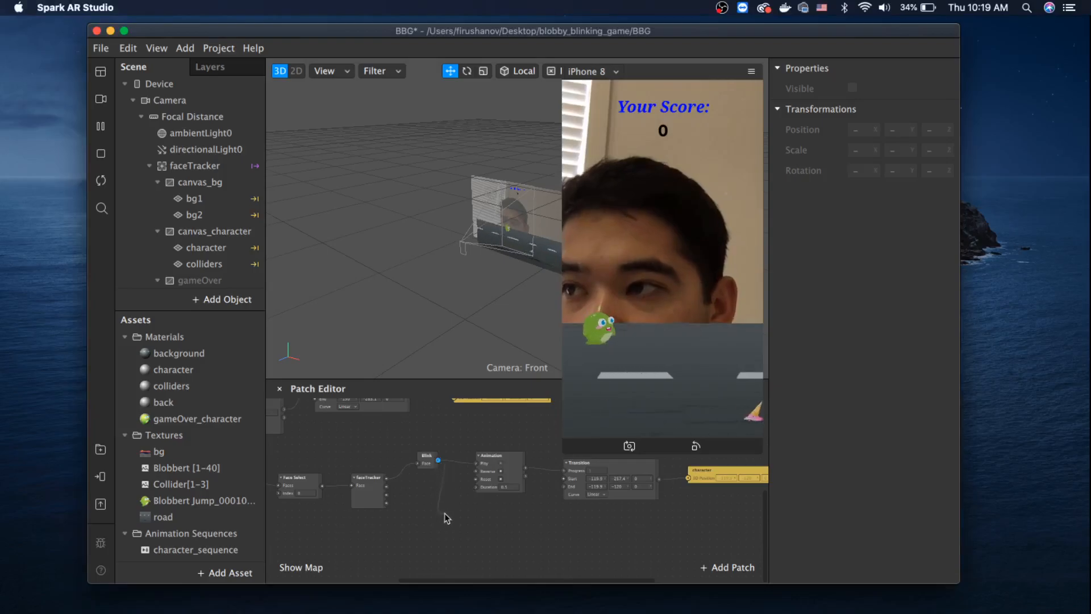
drag(435, 535, 434, 537)
text(del)
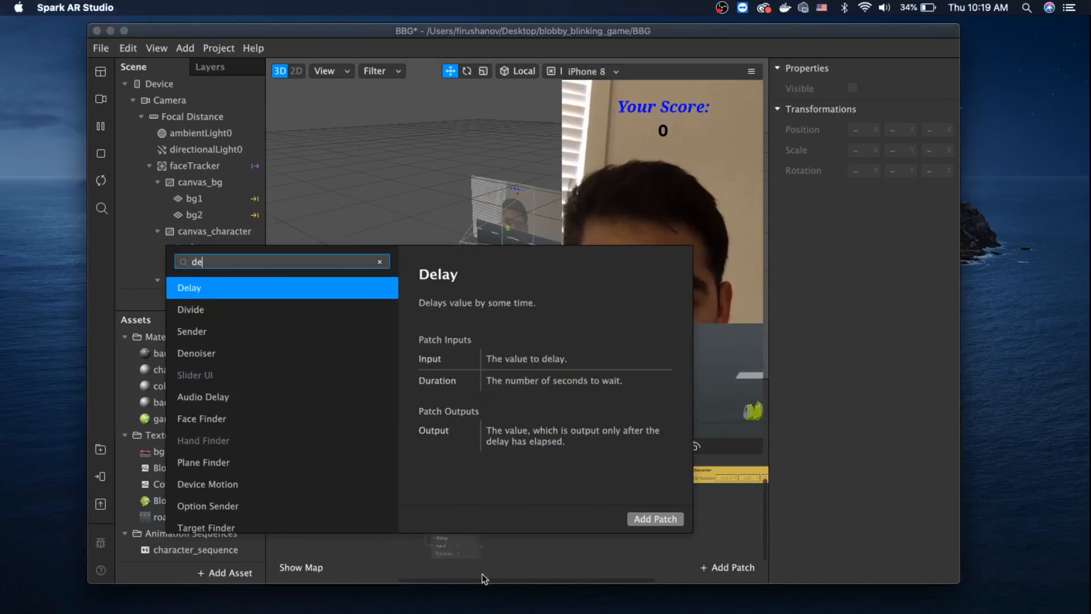
key(Return)
drag(453, 546, 438, 524)
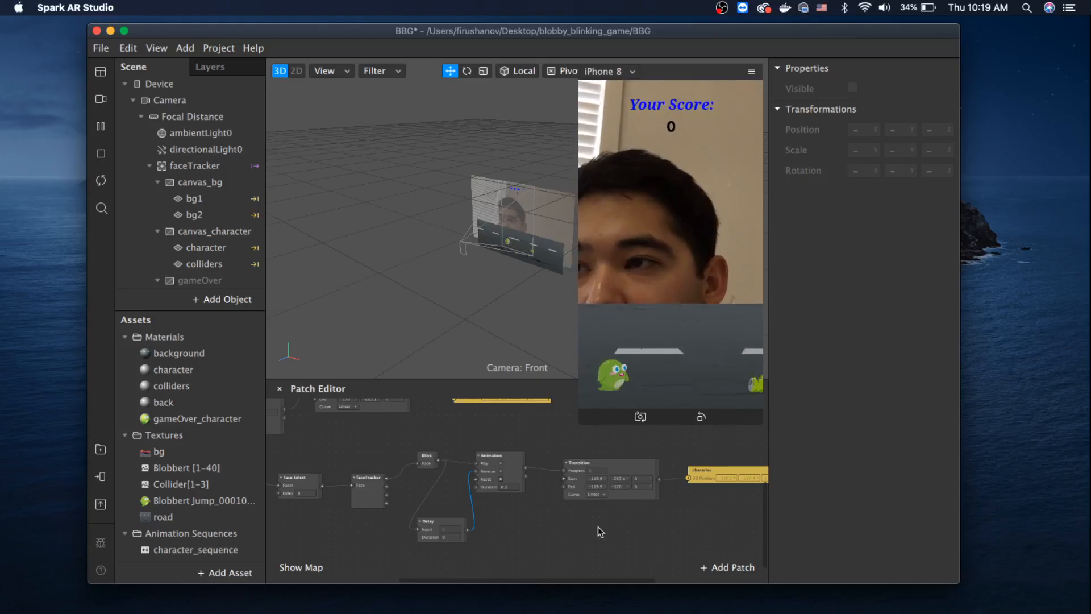
Expand the window to full screen and set the character Transition's curve to Quartic Out
scroll(596, 529, right, 5)
scroll(557, 520, down, 2)
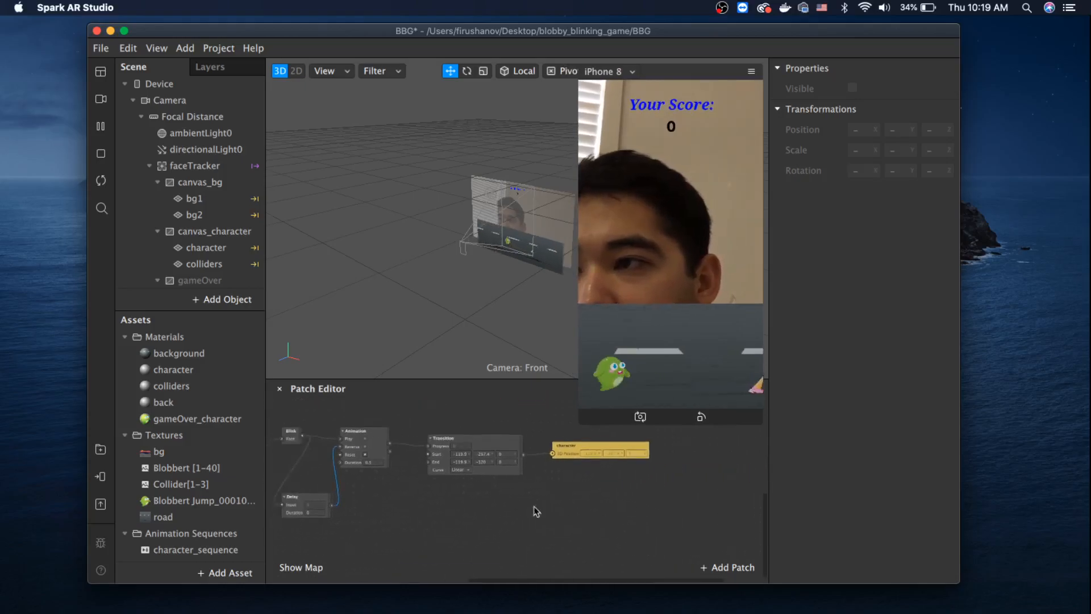
click(460, 471)
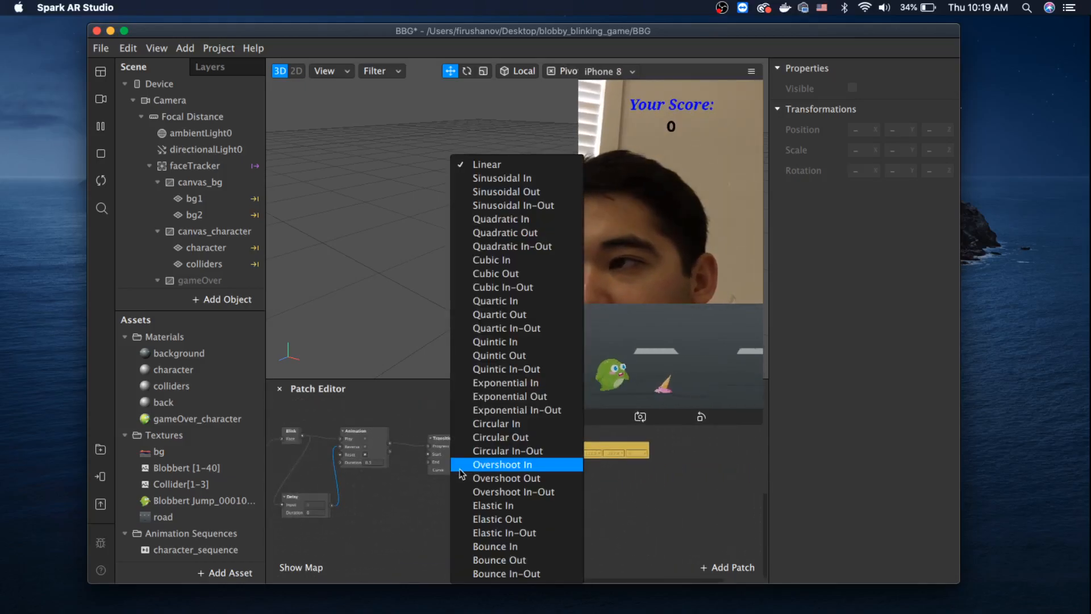
click(125, 31)
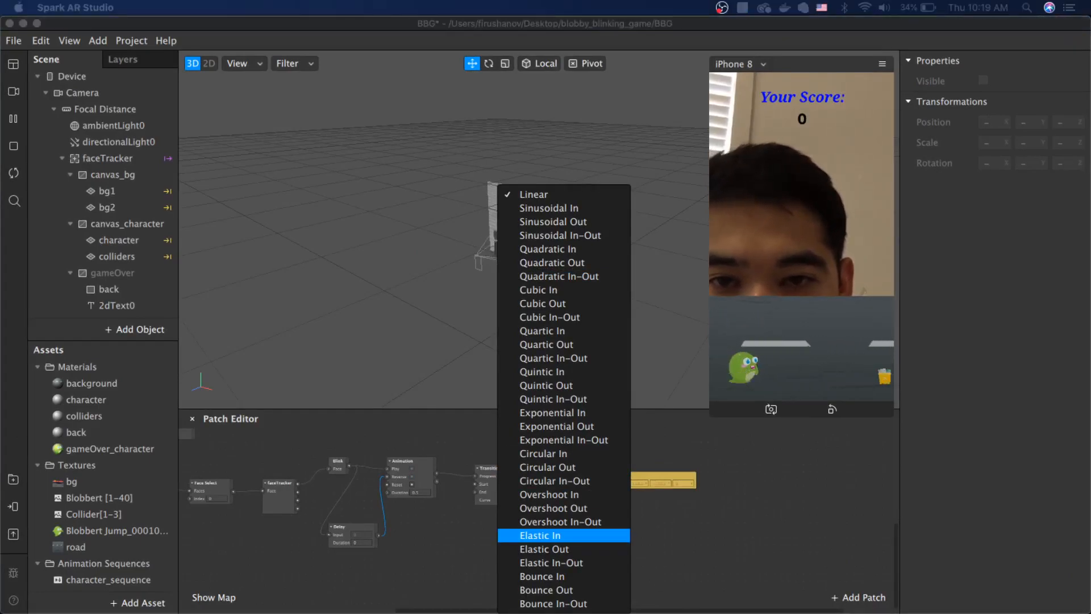
click(546, 344)
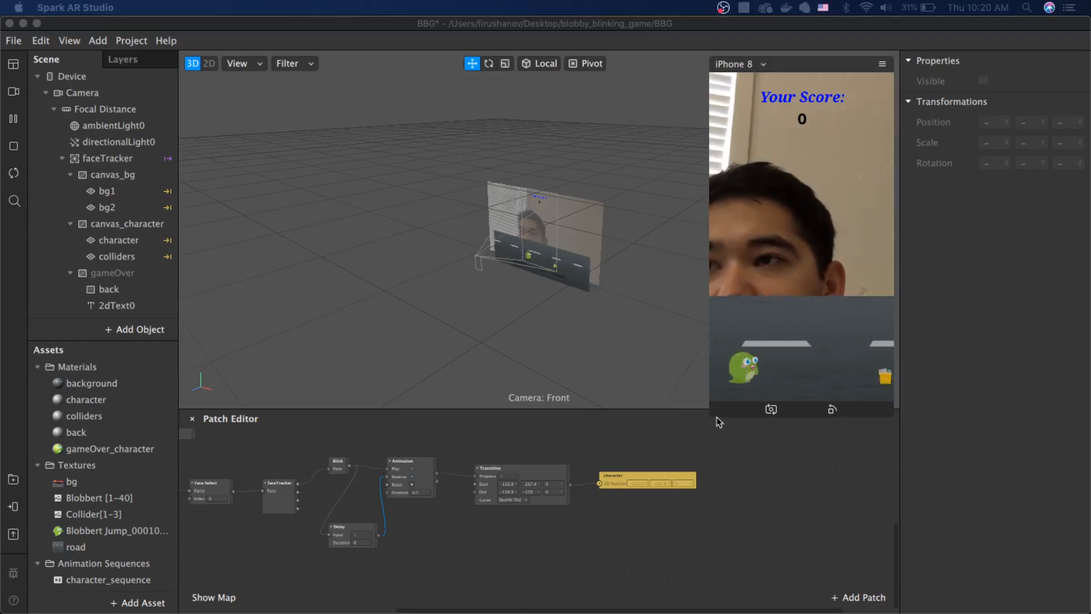
Tidy the colliders' patch chain by moving its Loop Animation and position patches slightly up
scroll(495, 571, left, 6)
scroll(494, 571, up, 4)
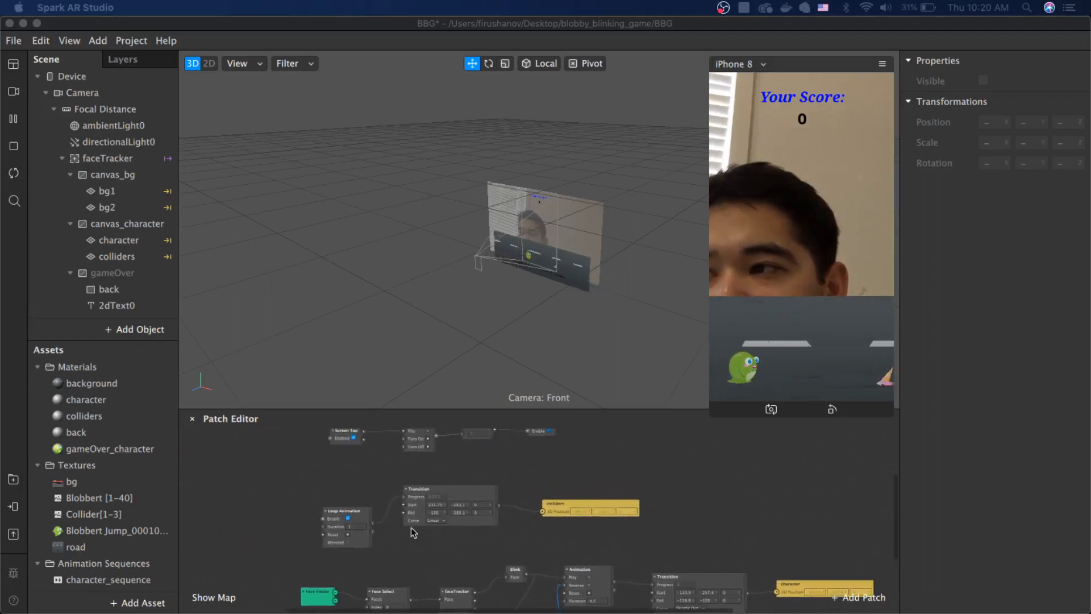
drag(333, 508, 327, 485)
click(471, 491)
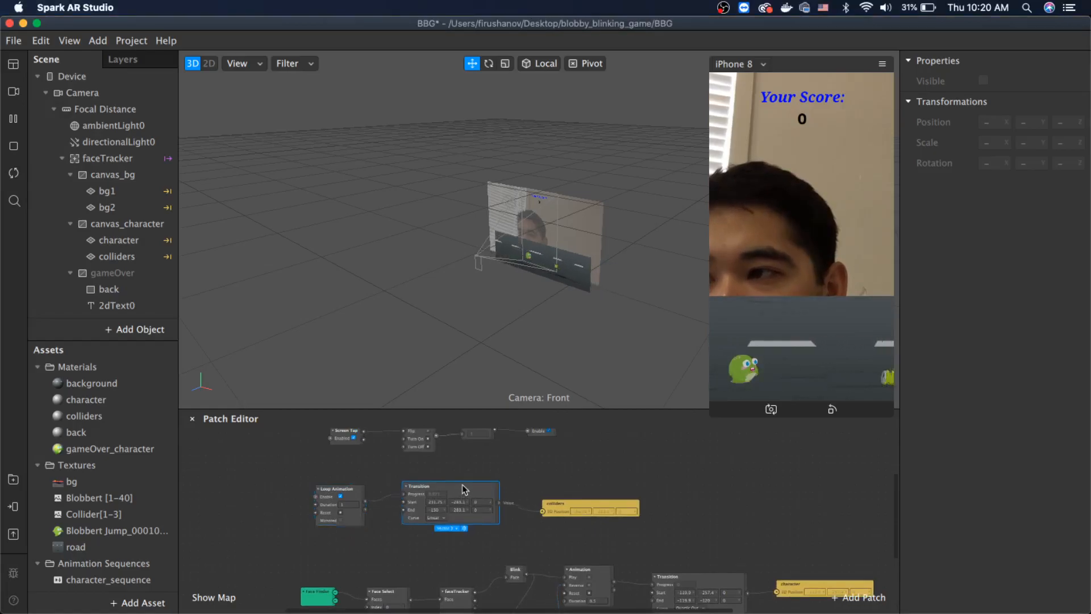
drag(547, 500, 548, 478)
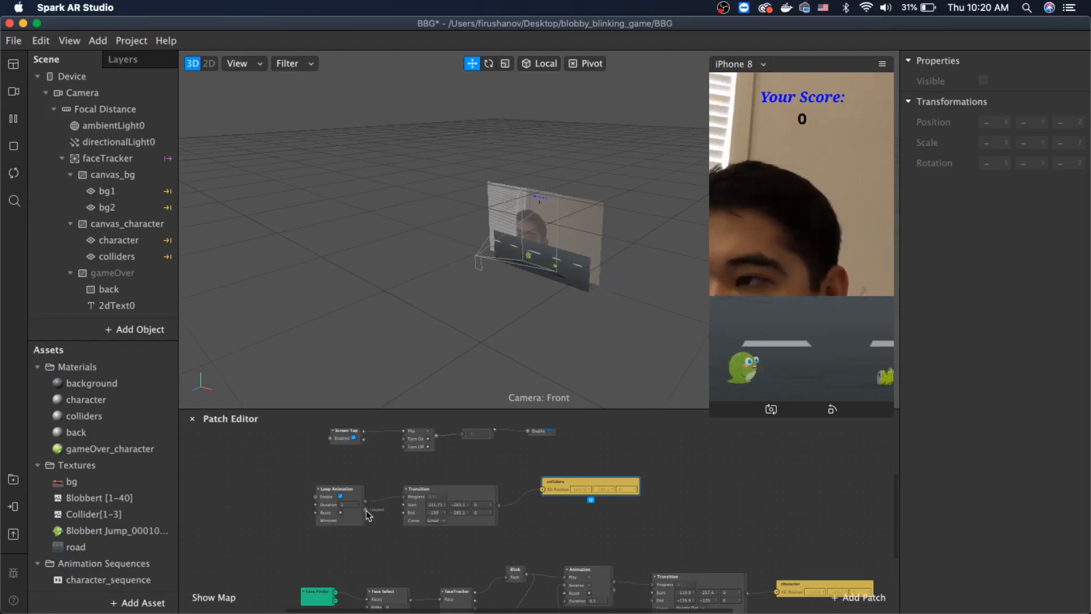
Add a Random patch below the colliders' Transition, with its Randomize input driven by the Loop Animation's second output
drag(366, 509, 371, 519)
click(448, 557)
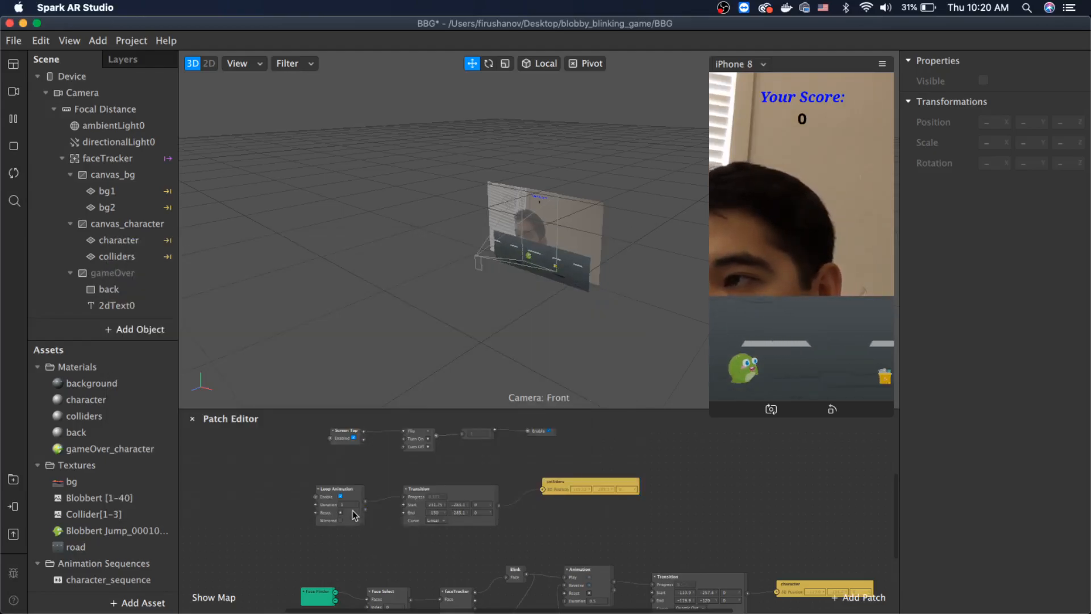
drag(397, 550, 439, 575)
text(ran)
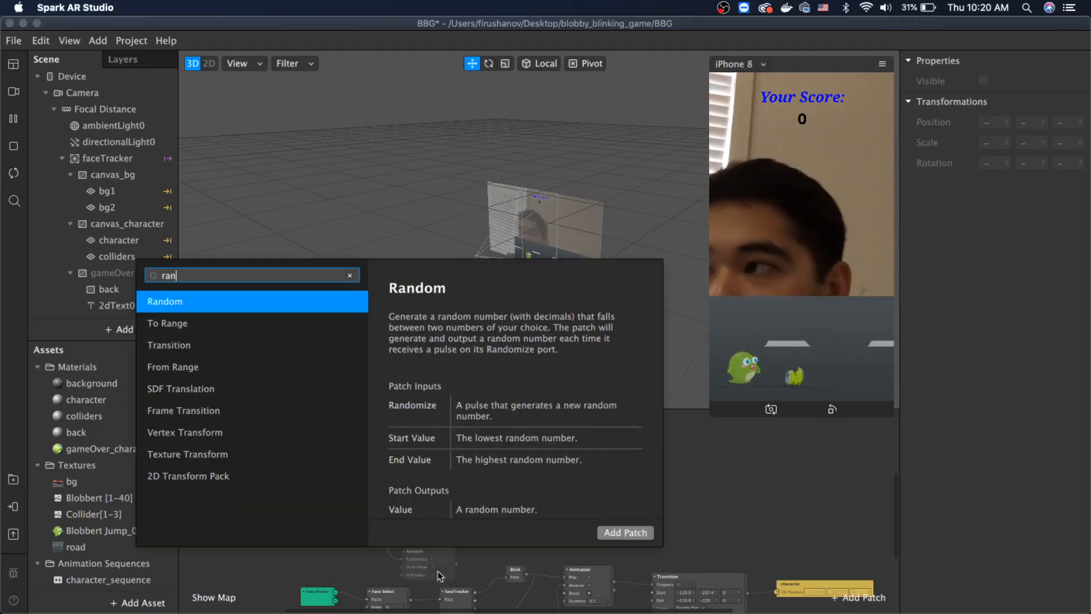
key(Return)
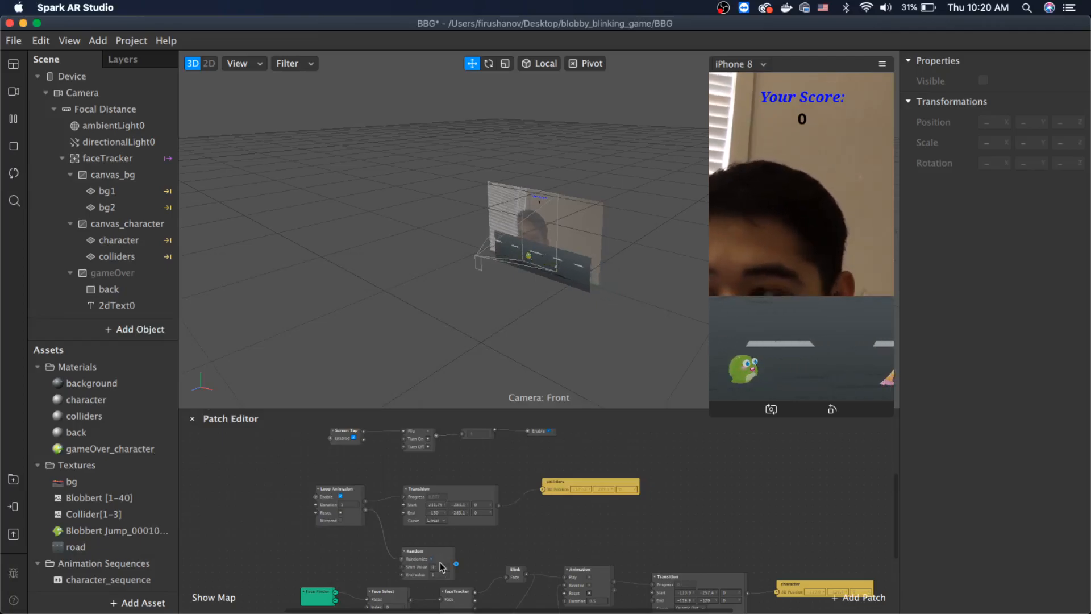
Move the Random patch slightly up and set its End Value to 3
drag(444, 557, 430, 554)
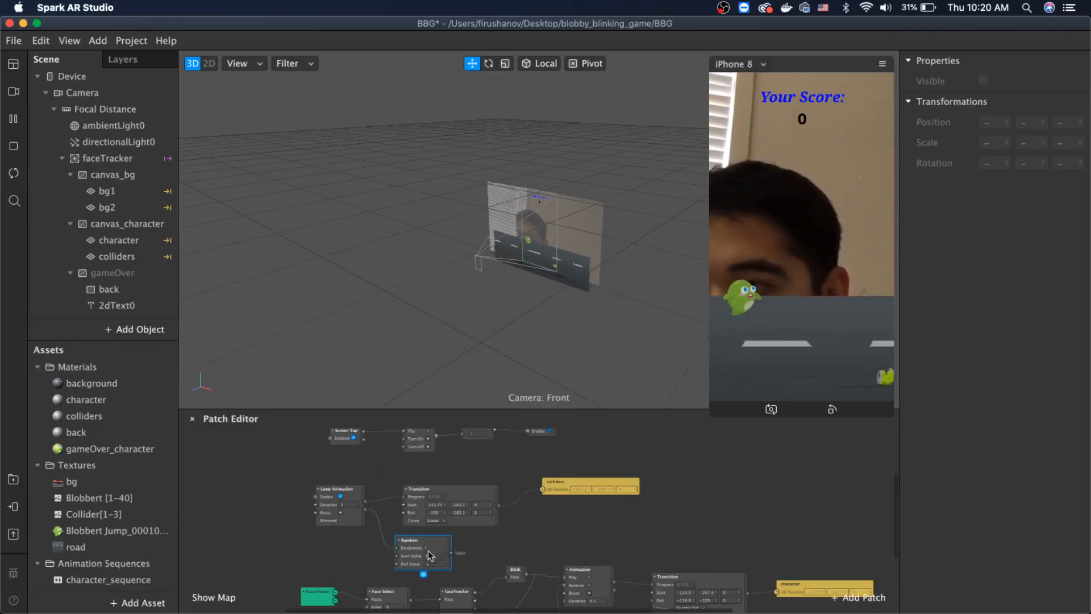
scroll(394, 562, up, 5)
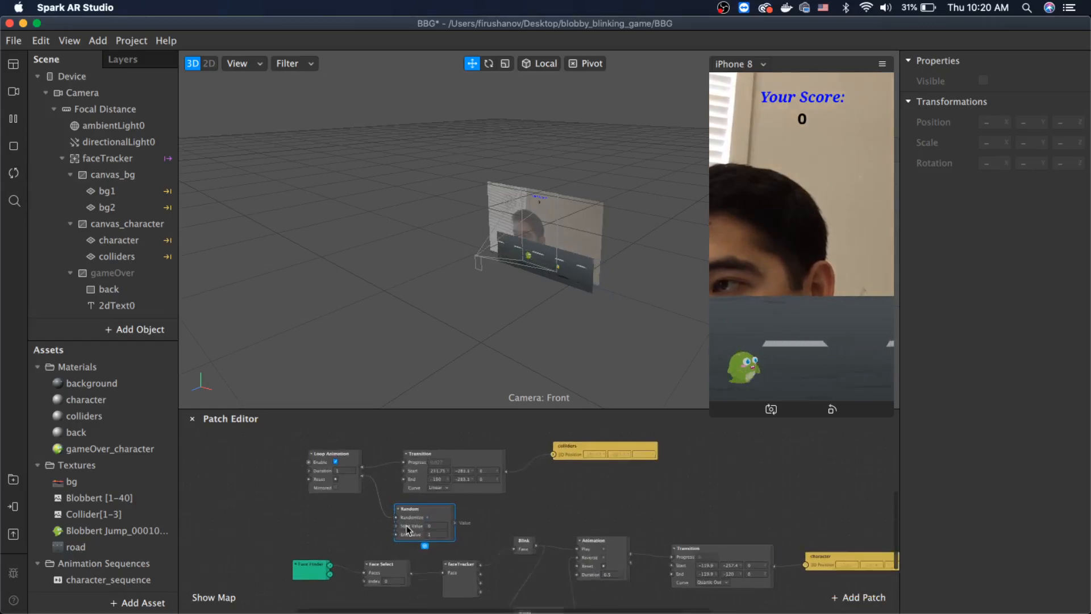
click(455, 541)
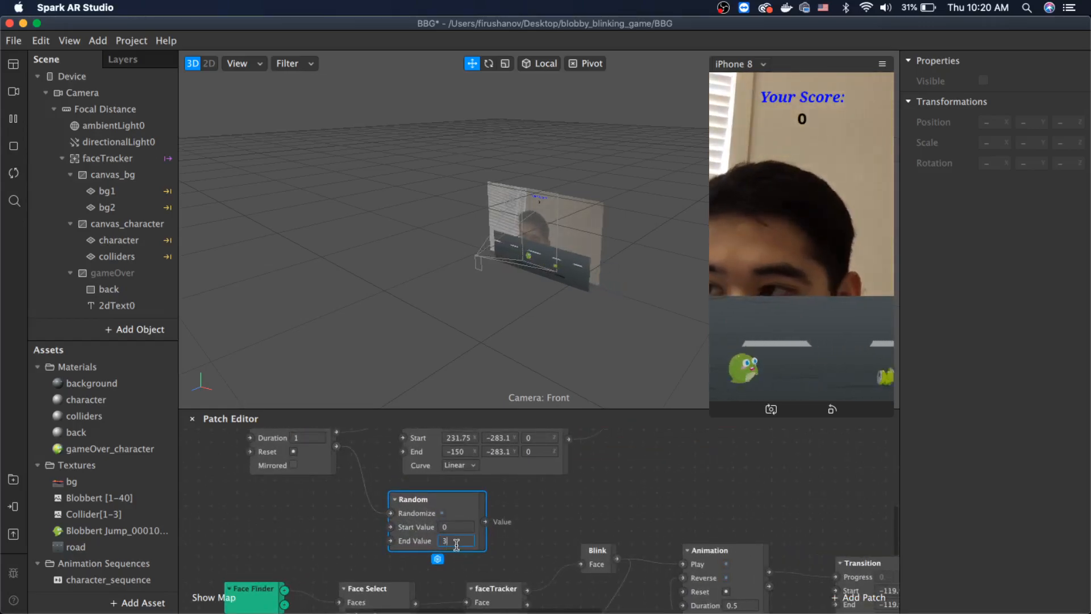
Add a Round patch fed by the Random patch's Value output and place it below the colliders' 3D Position patch
drag(485, 520, 608, 500)
drag(486, 520, 621, 504)
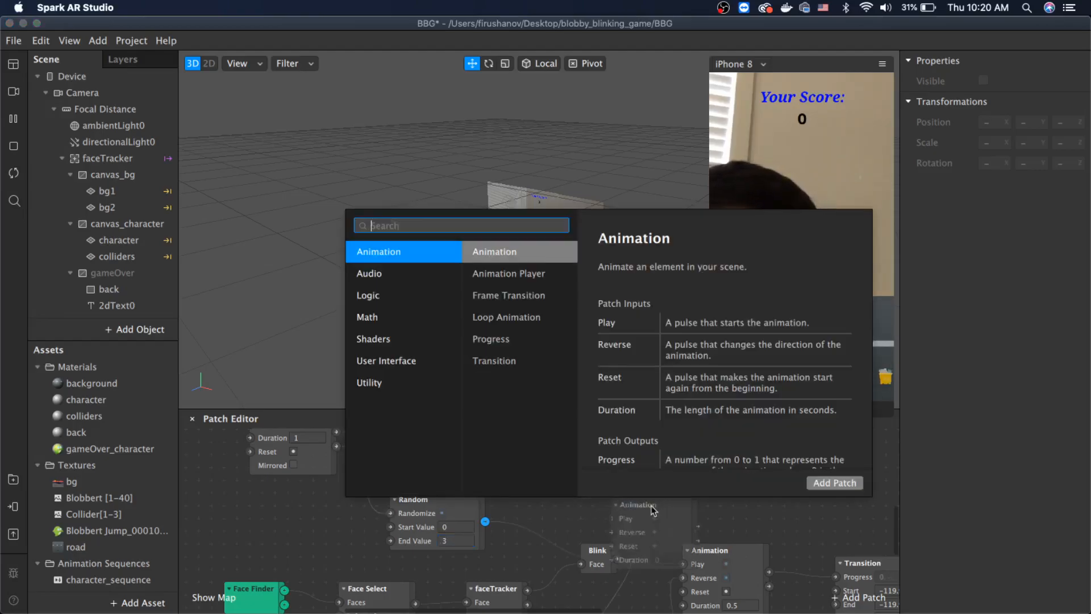
text(round)
key(Return)
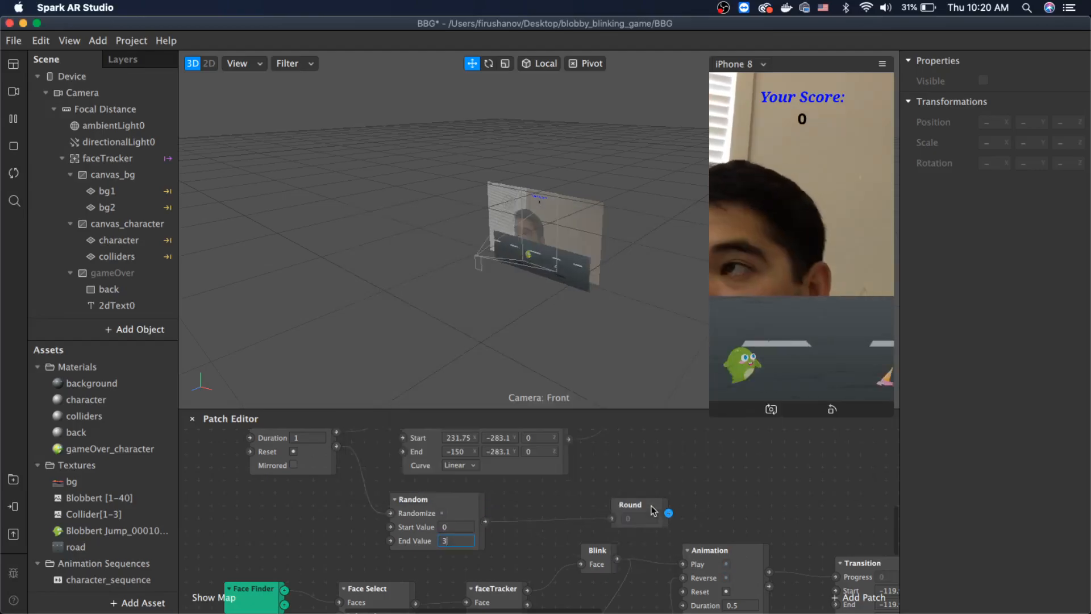
drag(639, 502, 621, 497)
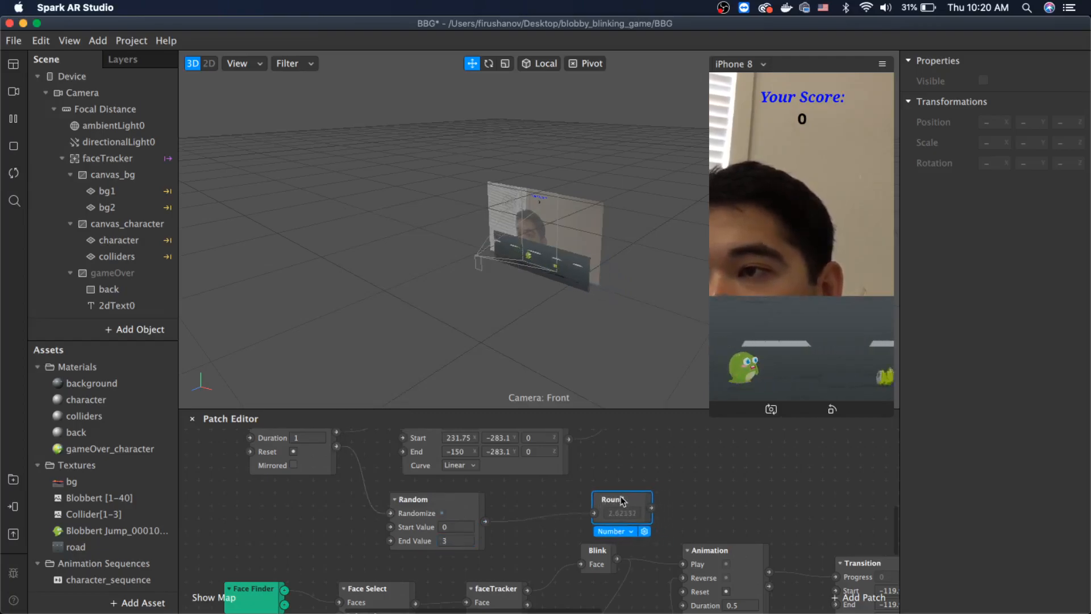
scroll(618, 520, right, 3)
scroll(618, 520, up, 1)
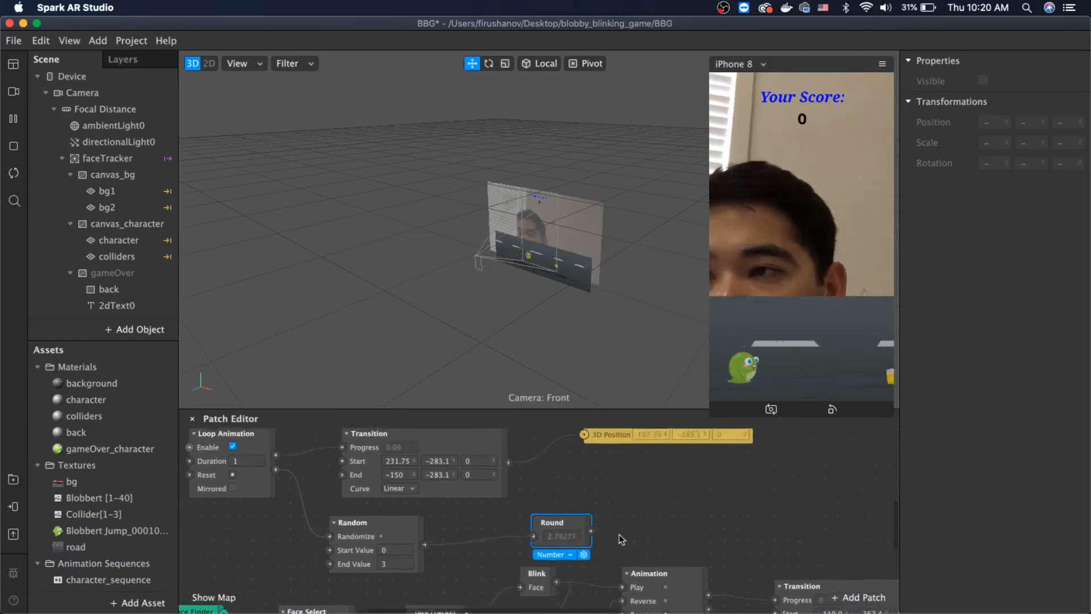
drag(572, 526, 623, 500)
scroll(108, 569, down, 1)
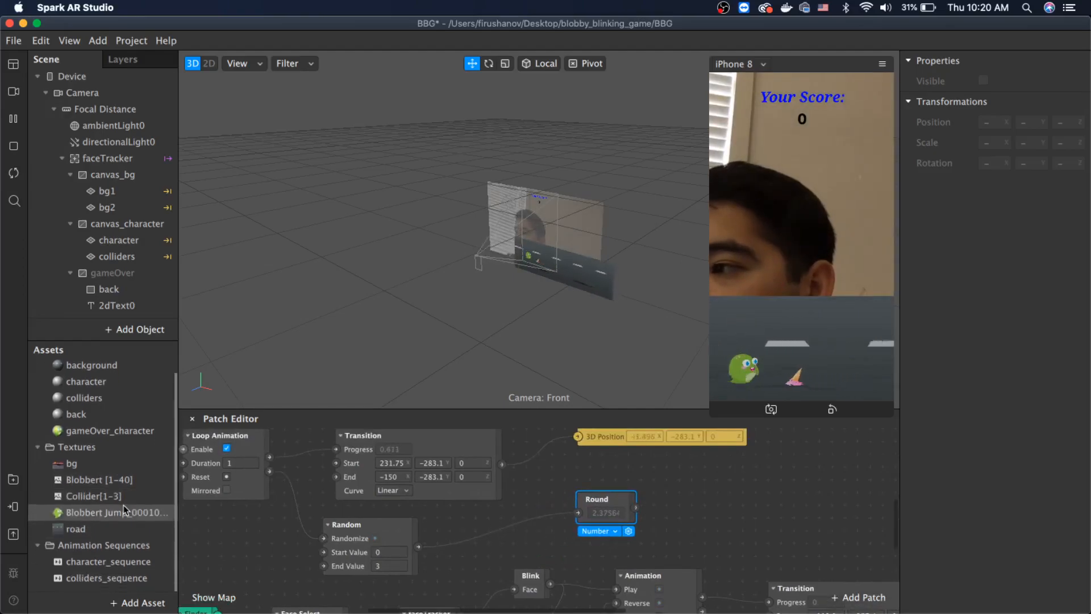
Create a Current Frame patch for colliders_sequence, place it beside Round, and connect Round's output to it
click(107, 567)
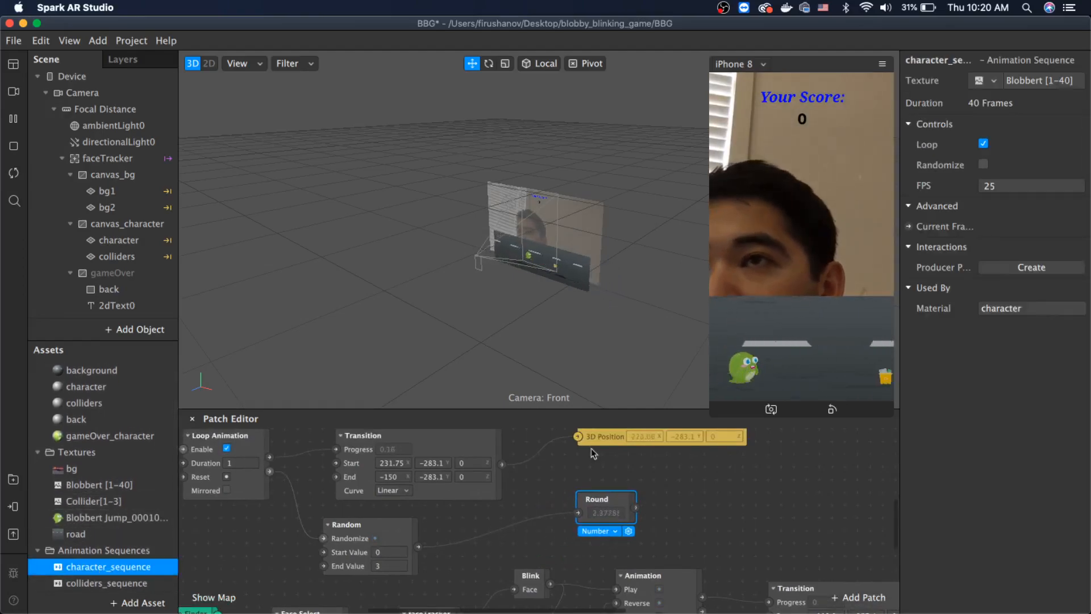
click(130, 584)
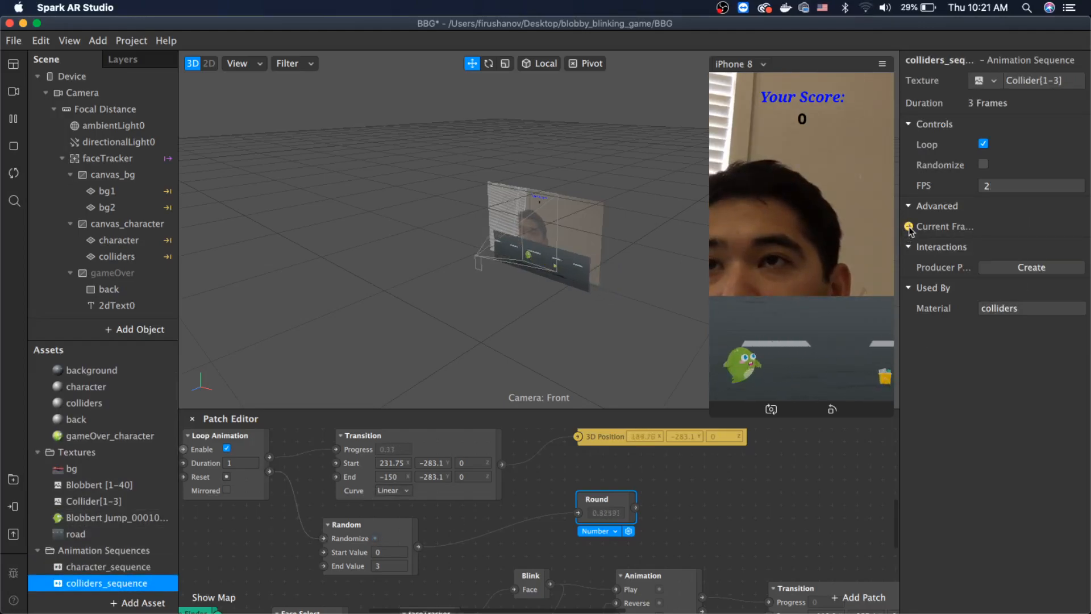
drag(900, 236, 835, 234)
click(843, 226)
drag(574, 530, 732, 474)
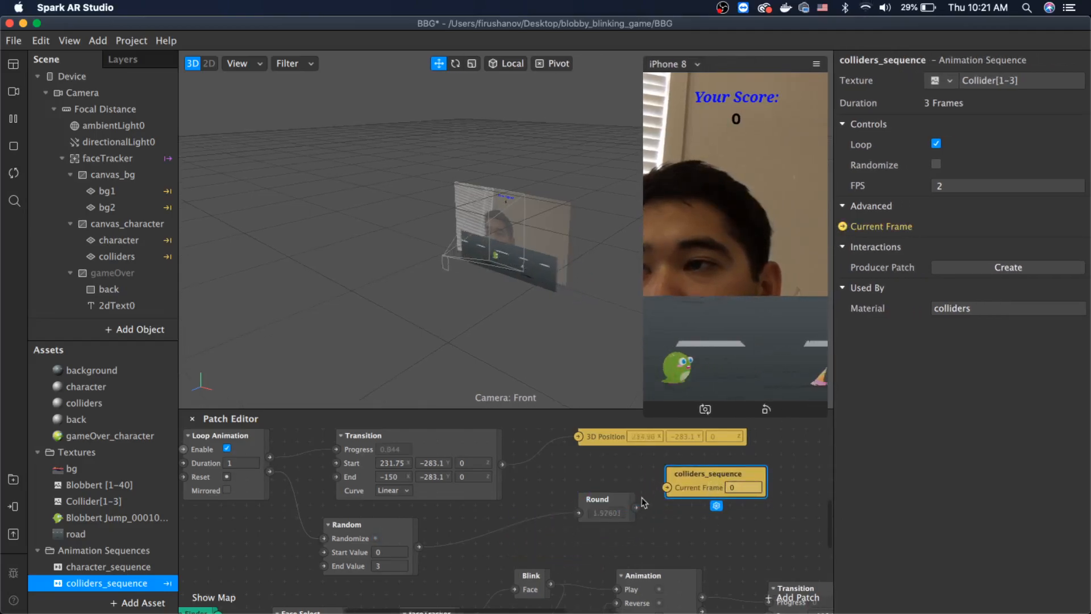
drag(620, 507, 667, 487)
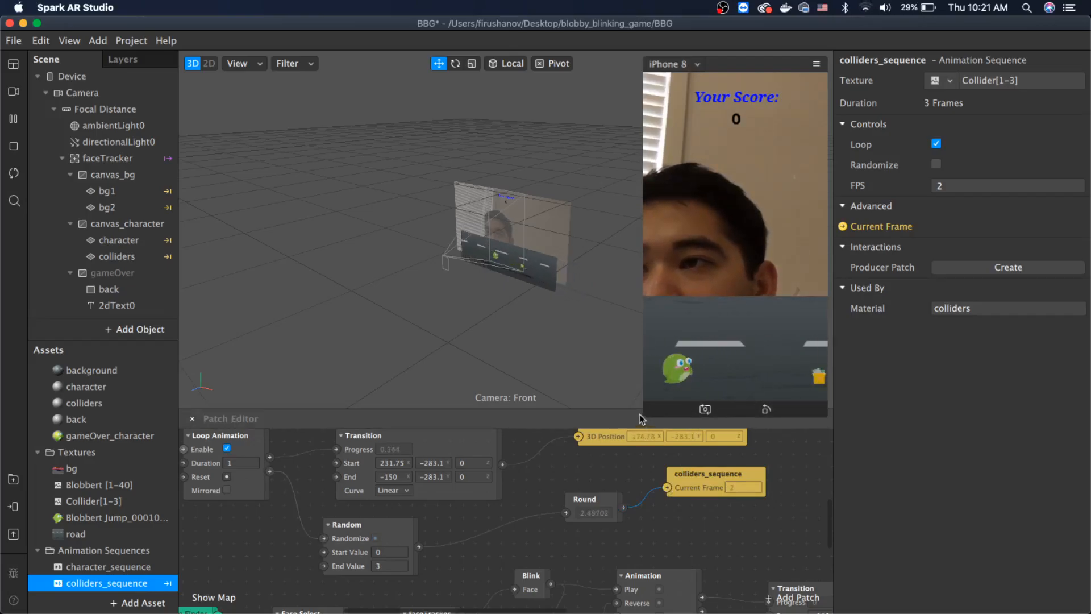
Check the colliders in an enlarged device preview, then make the Patch Editor taller and shrink the preview clear of it
drag(646, 410, 572, 540)
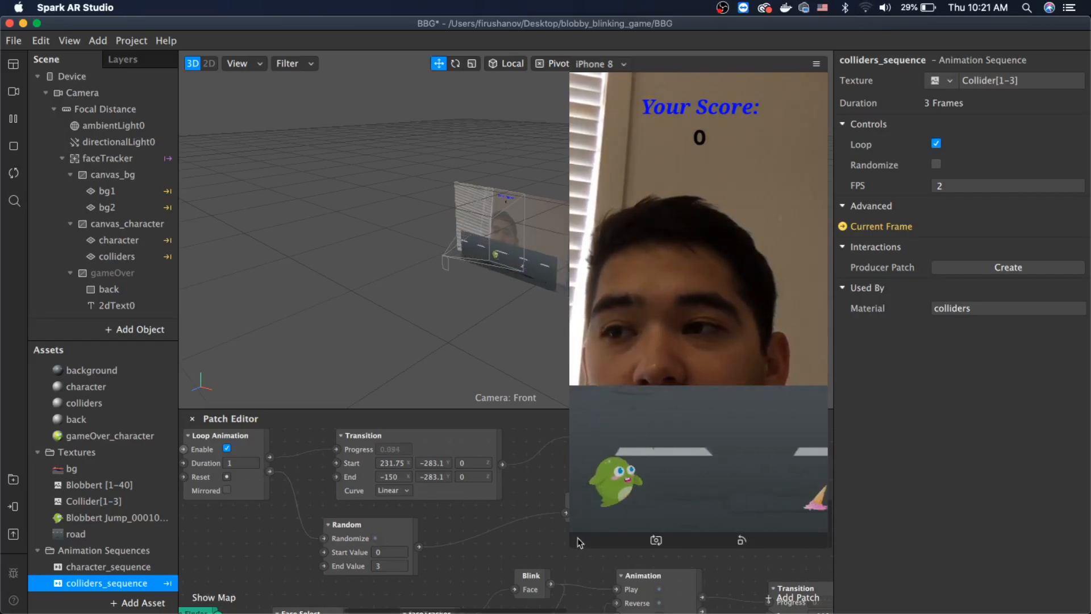
drag(571, 546, 633, 440)
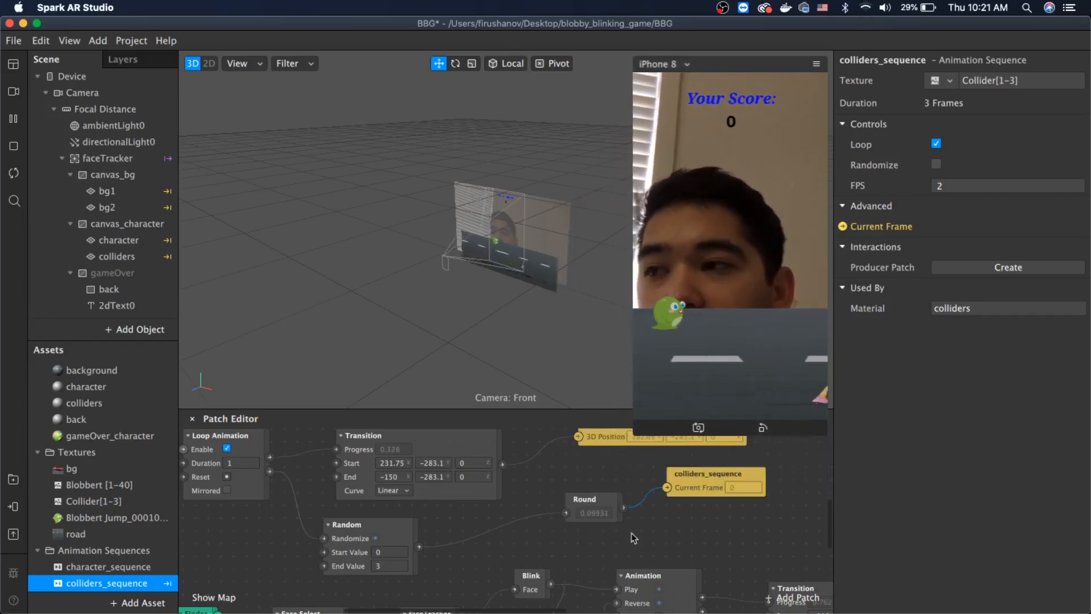
drag(530, 408, 531, 313)
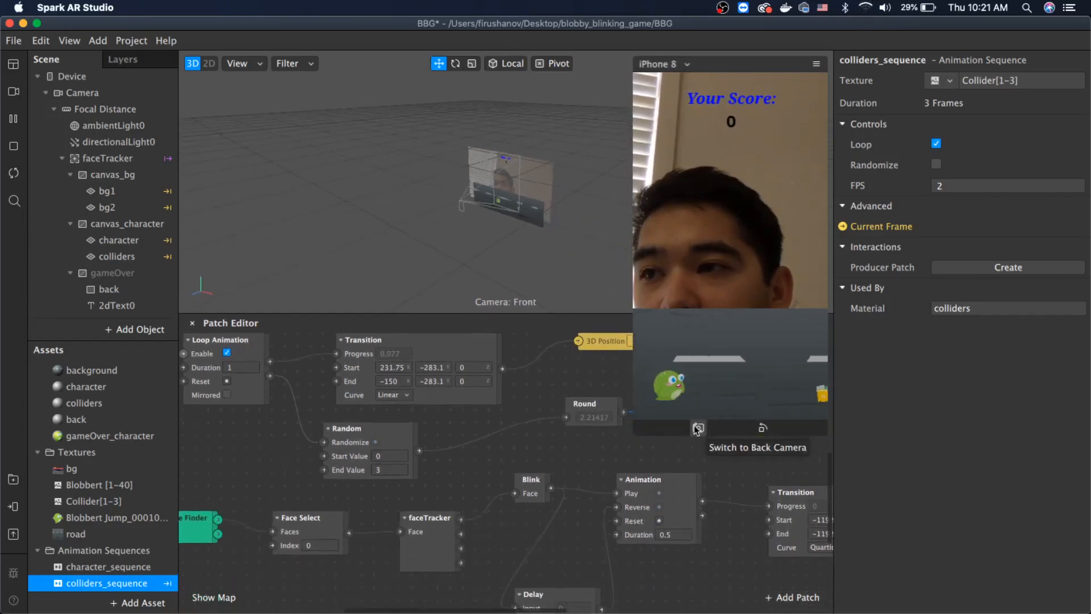
drag(639, 428, 733, 259)
Bring the whole patch graph into view, make the Patch Editor slightly shorter, and enlarge the device preview to watch the game
scroll(561, 490, down, 2)
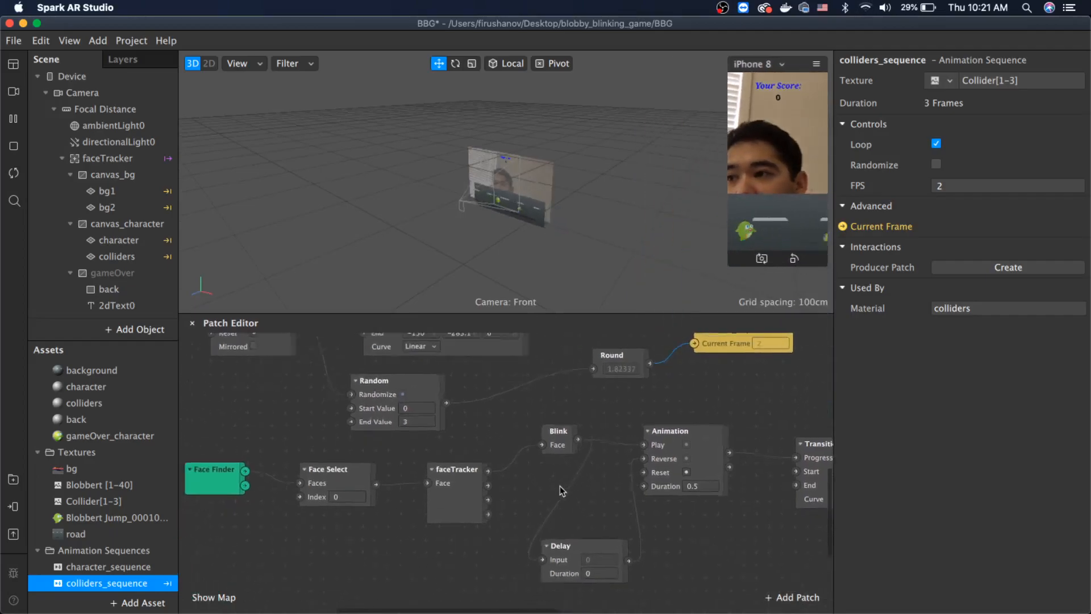
scroll(562, 491, down, 3)
scroll(561, 490, down, 6)
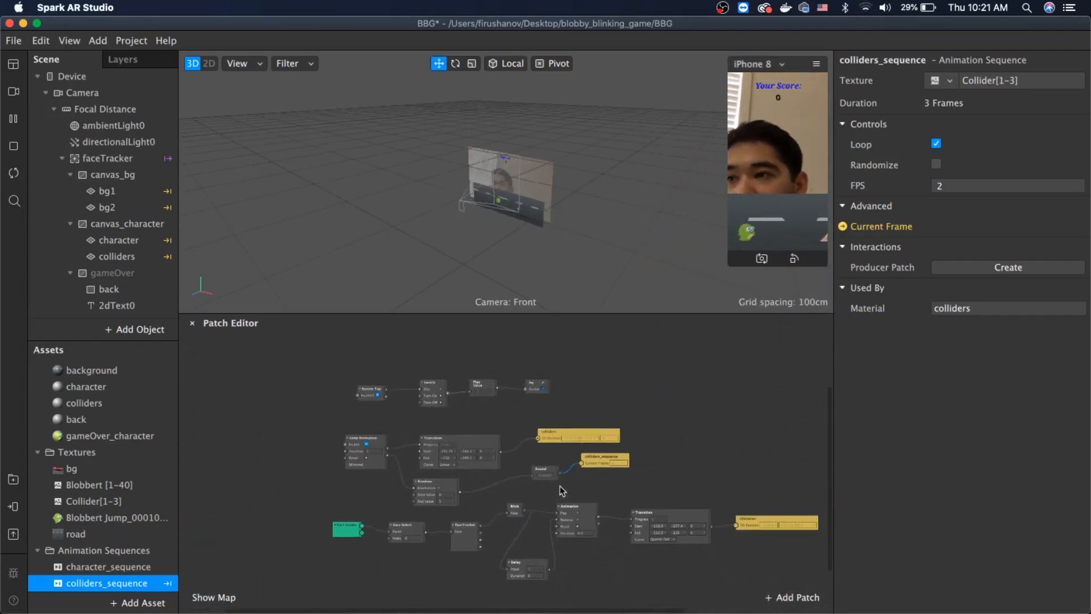
scroll(562, 491, right, 1)
mouse_move(586, 314)
mouse_down()
mouse_move(589, 347)
mouse_move(590, 331)
mouse_up()
drag(730, 263, 628, 480)
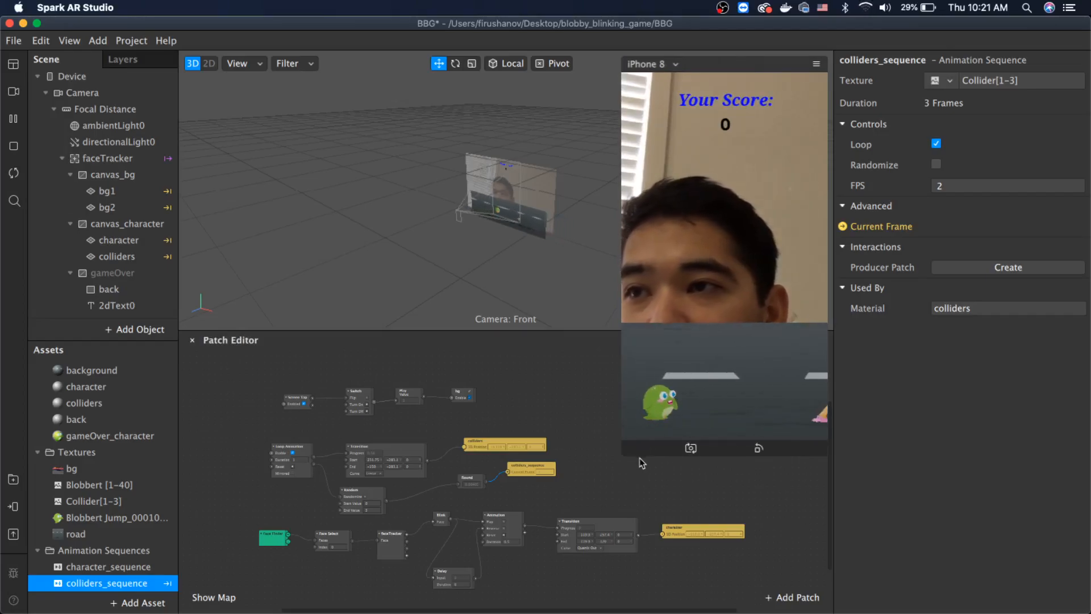
drag(632, 457, 646, 424)
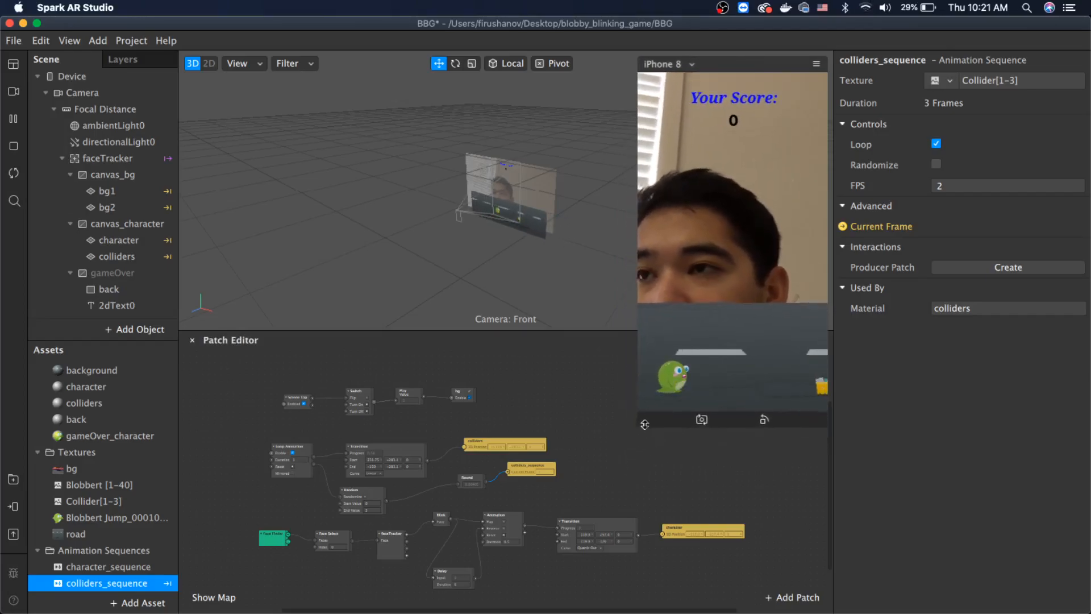